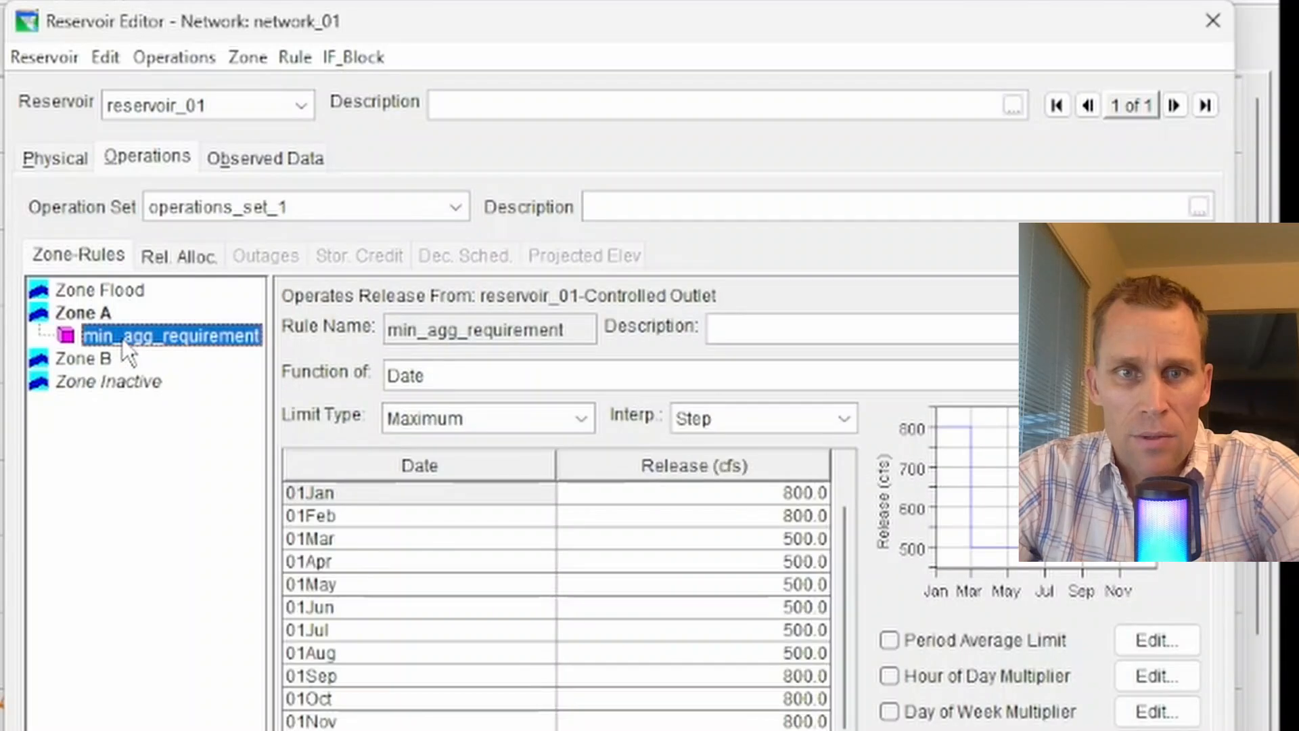
Add a new operating rule to Zone A and name it controlled_outlet_release_function.
left_click(83, 313)
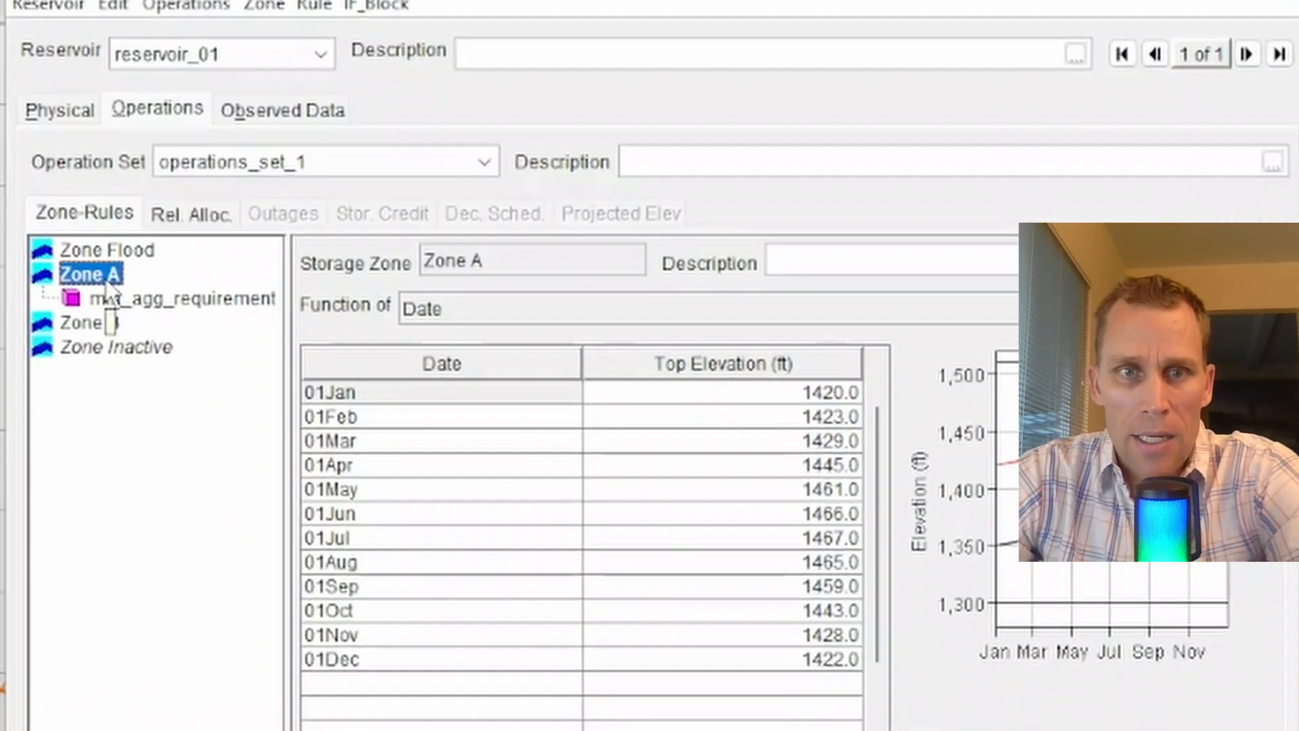
right_click(99, 317)
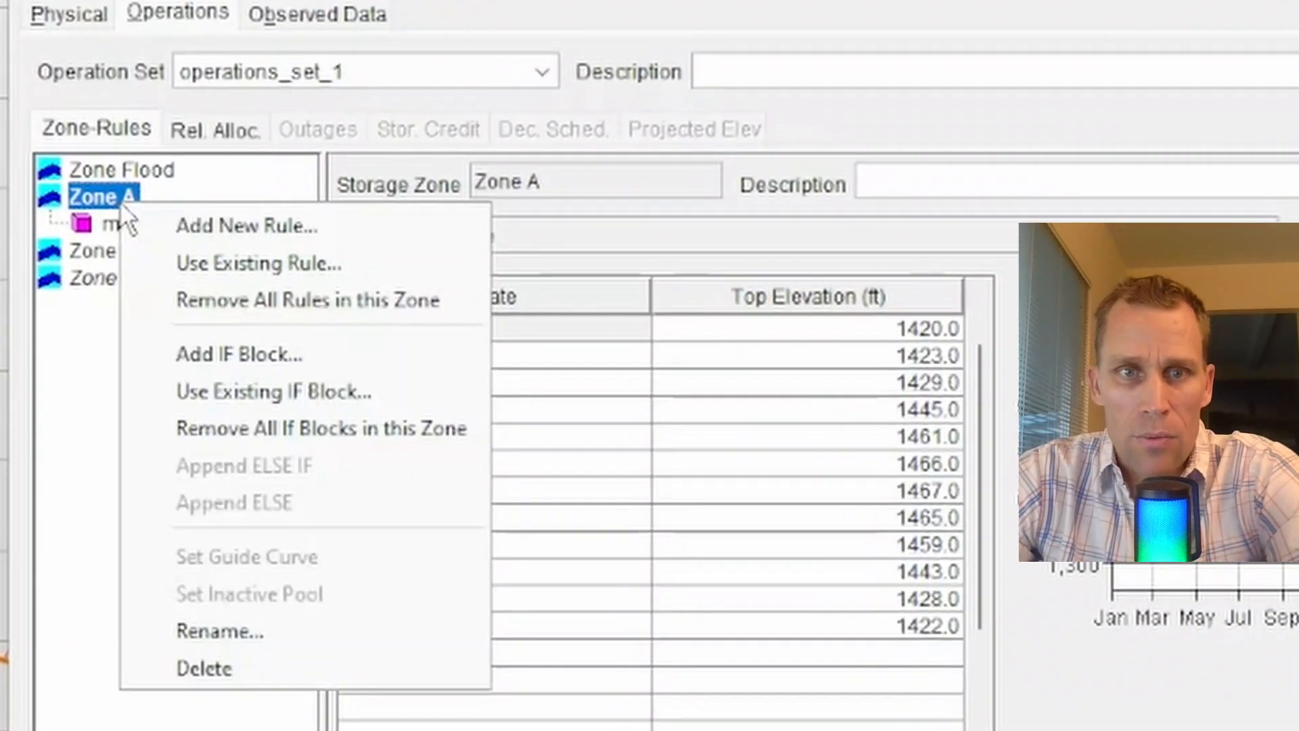
left_click(178, 230)
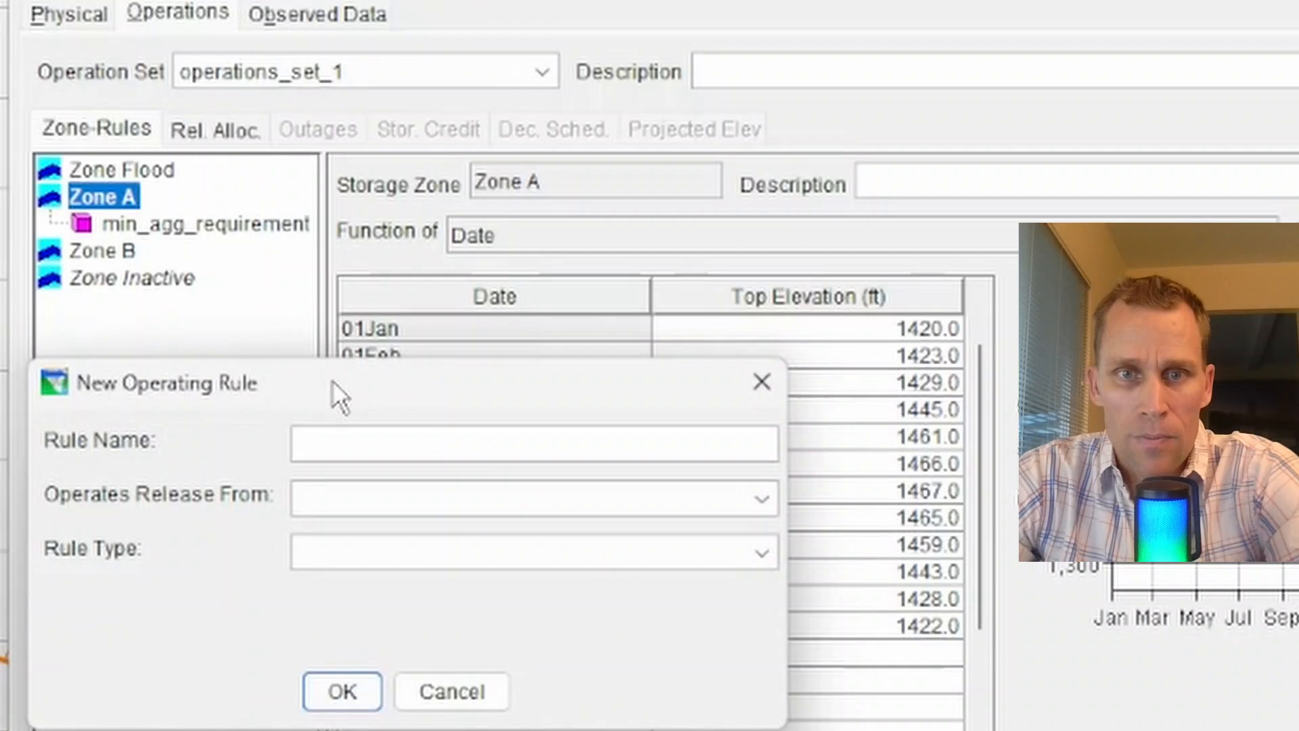
left_click_drag(334, 398, 526, 411)
left_click(519, 474)
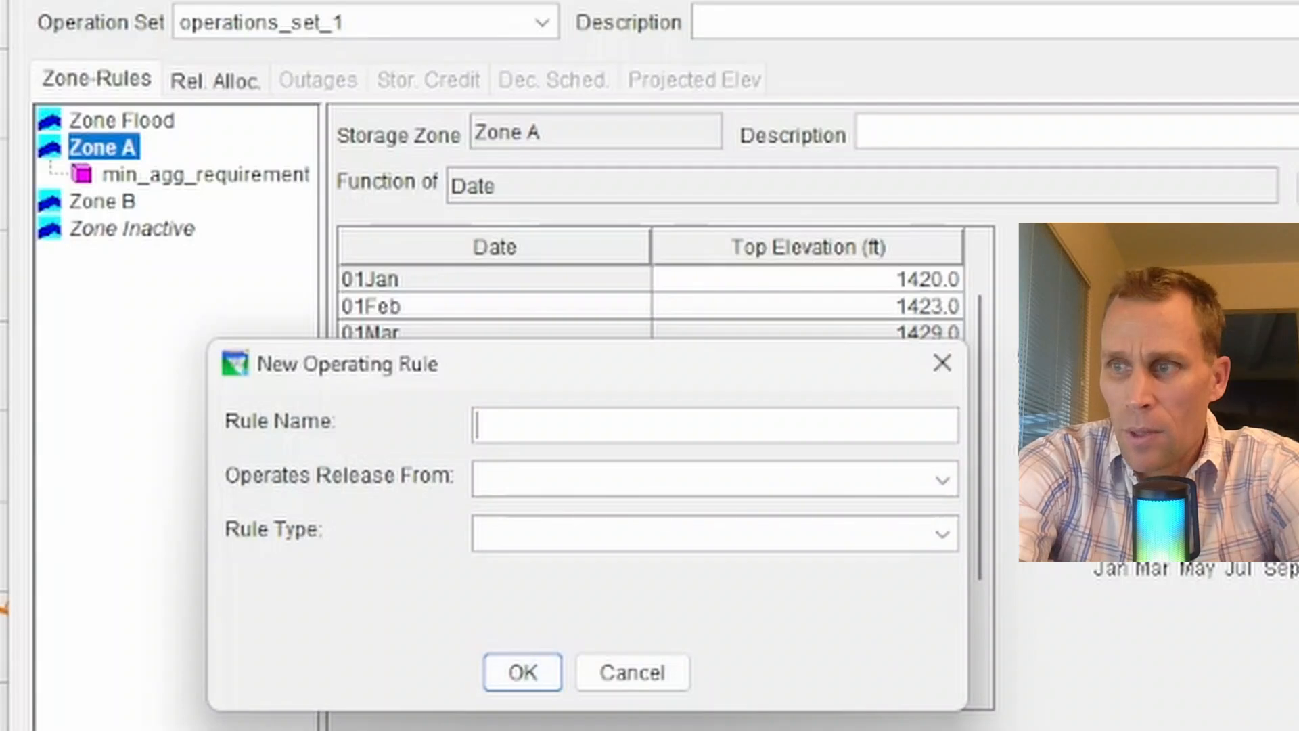
type("cont")
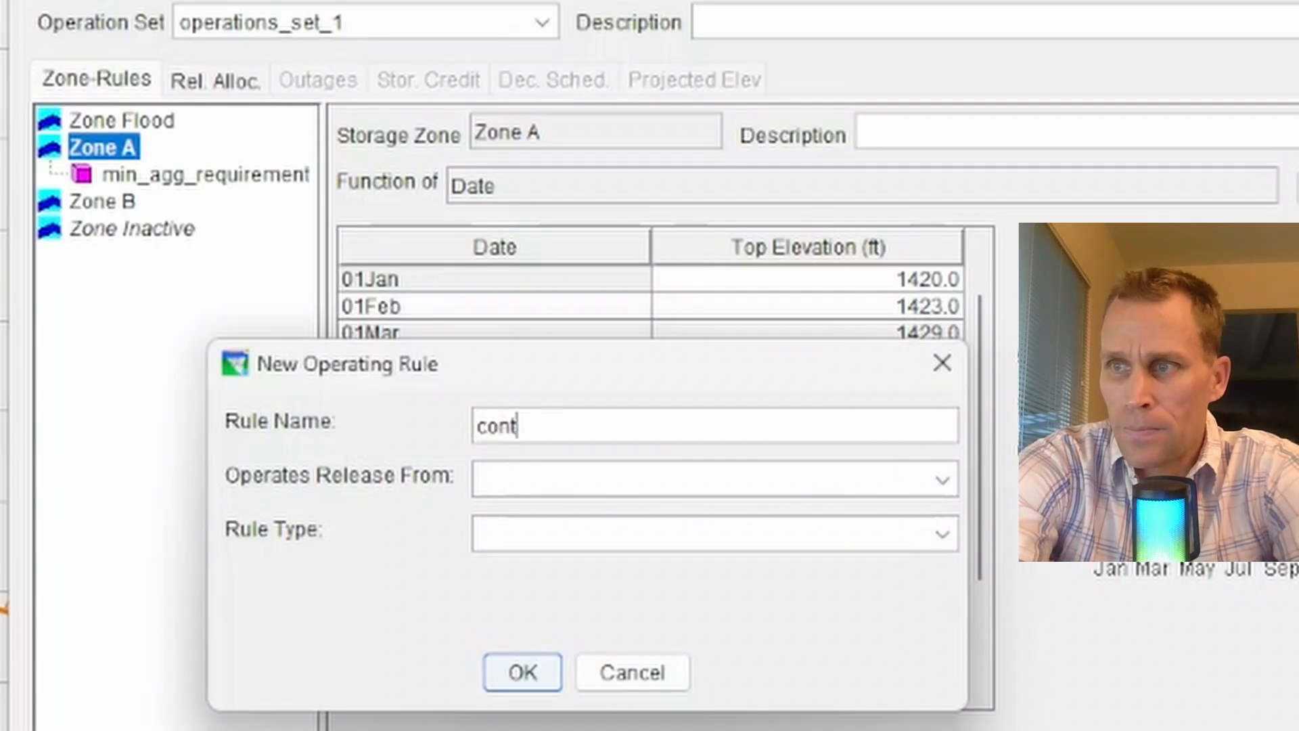
type("rolled_outlet_release_function")
key("Tab")
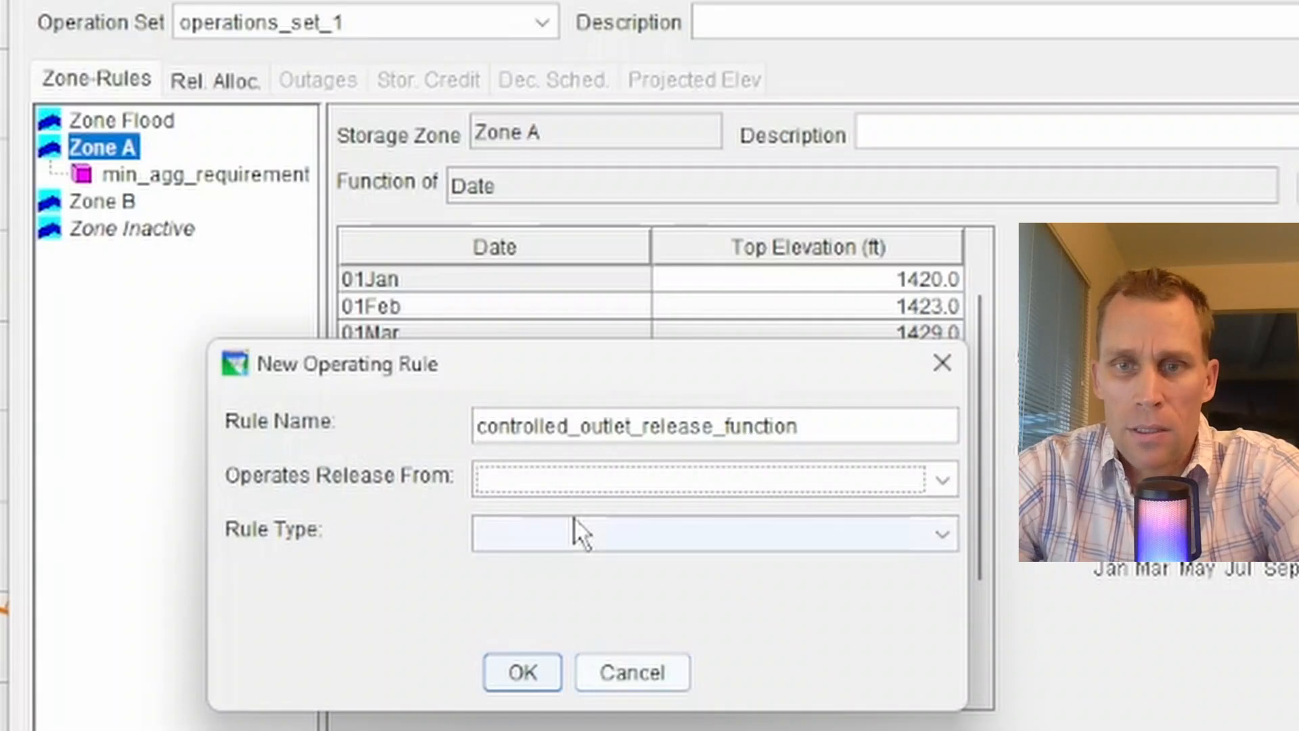
Set the rule to operate release from reservoir_01-Controlled Outlet with rule type Release Function, and confirm it.
left_click(578, 479)
left_click(606, 571)
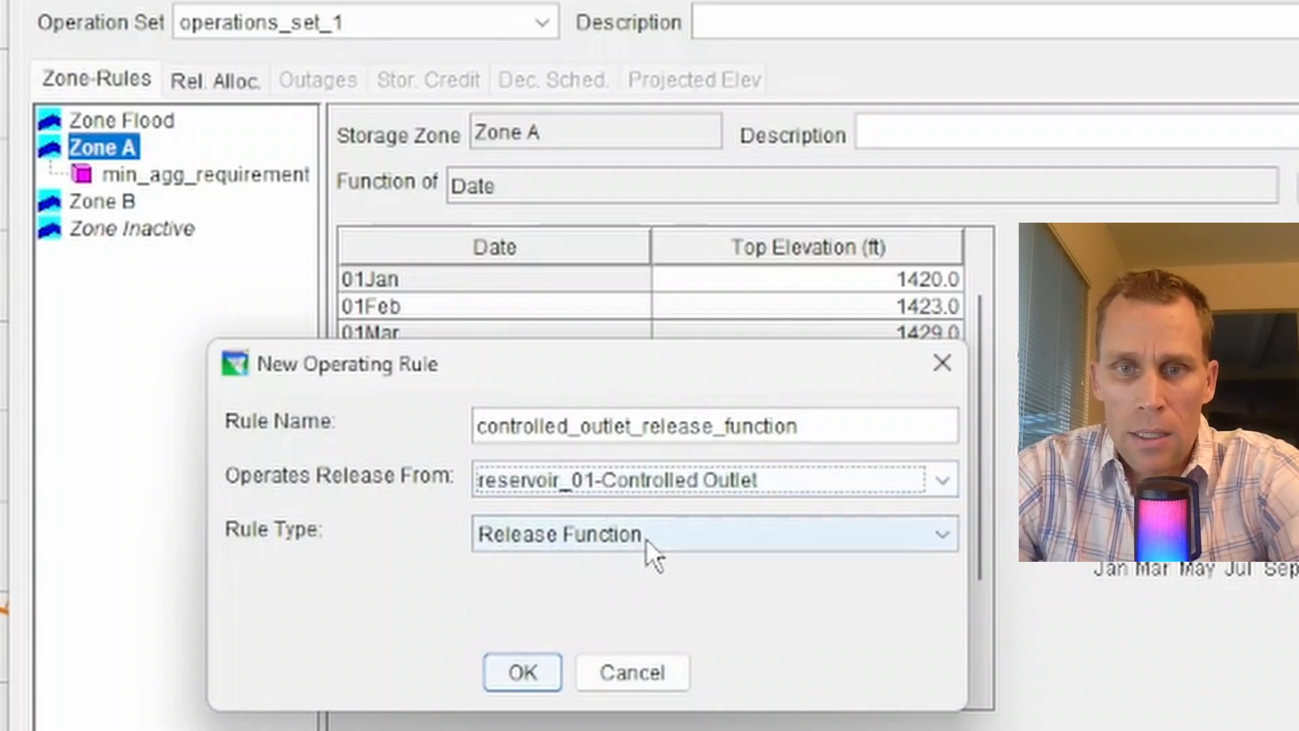
left_click(647, 538)
left_click(641, 568)
left_click(656, 533)
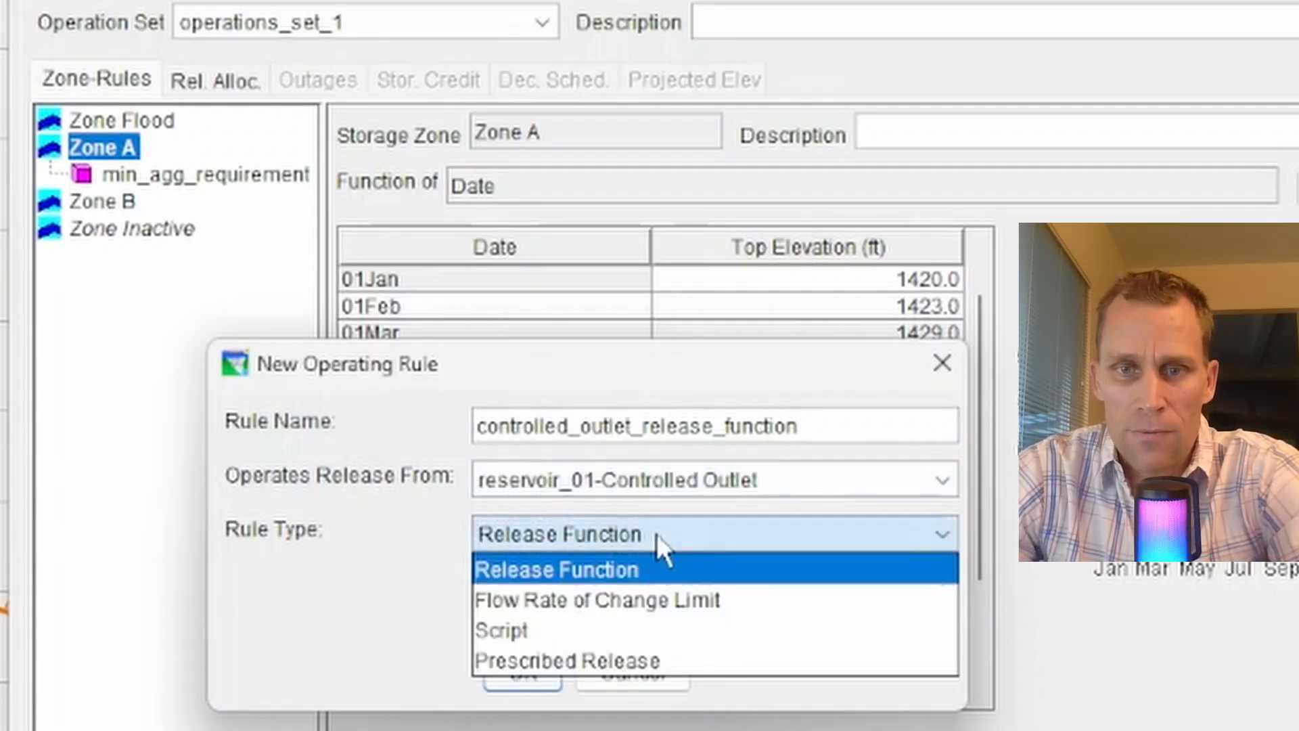
left_click(644, 571)
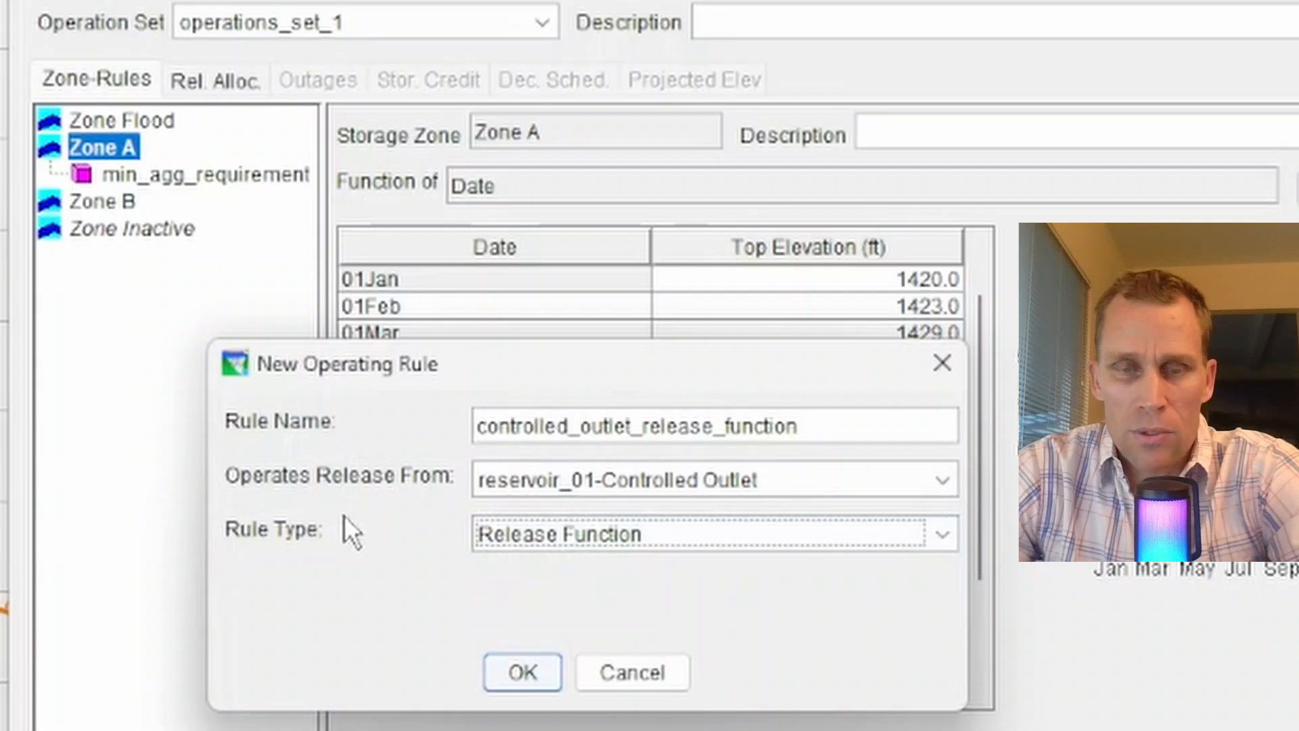
left_click(524, 673)
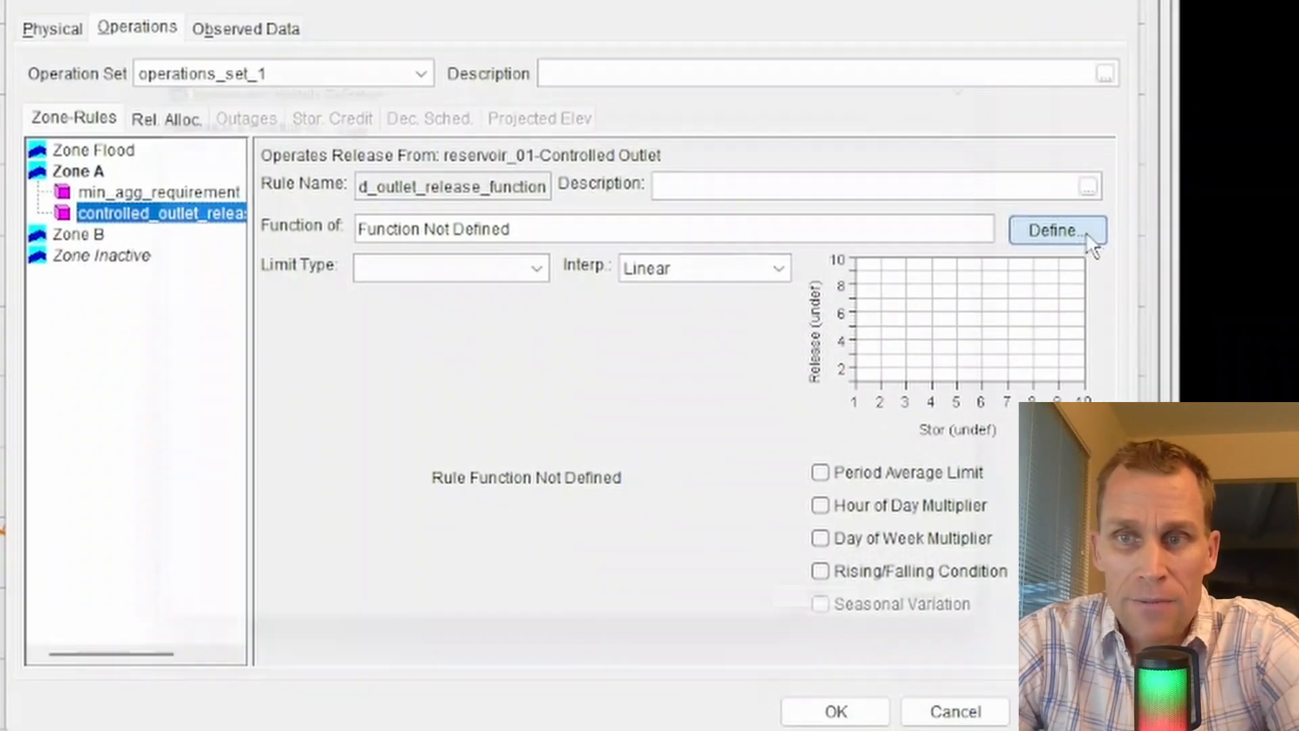
Define the rule's release as a function of Date and Time.
left_click(1085, 231)
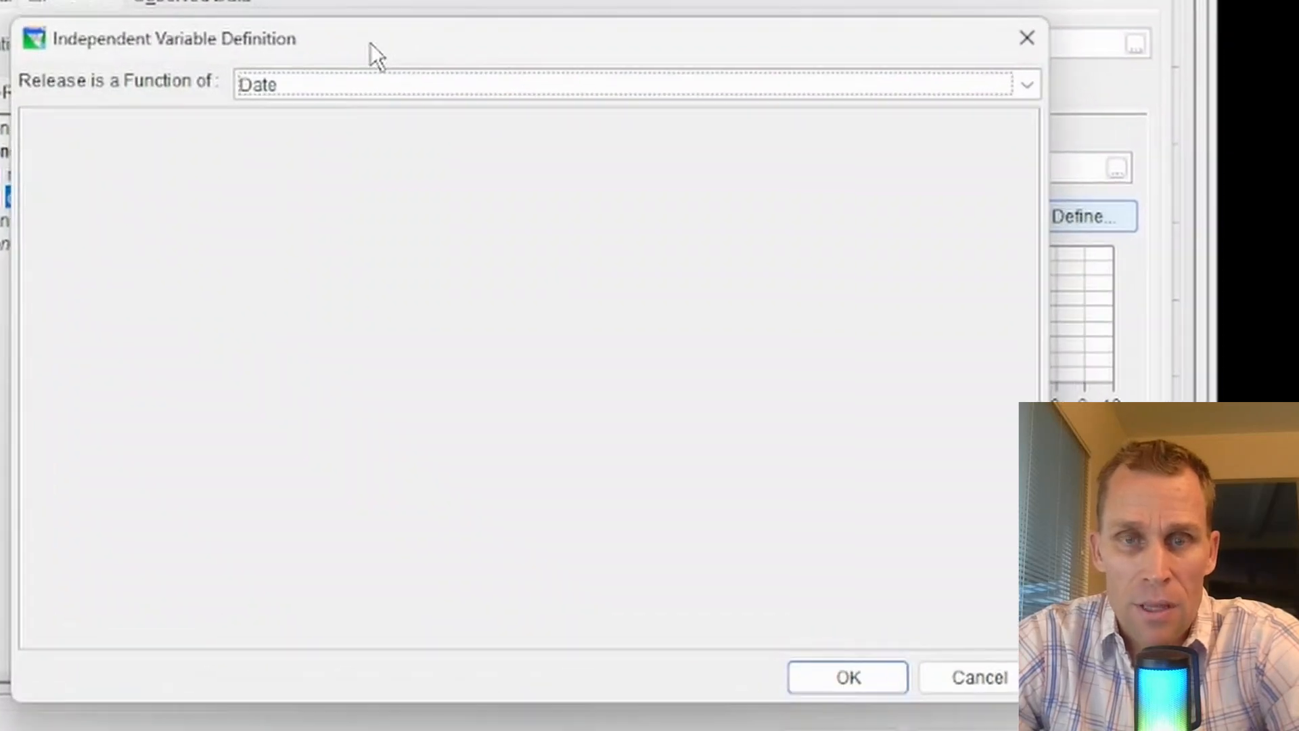
left_click(379, 81)
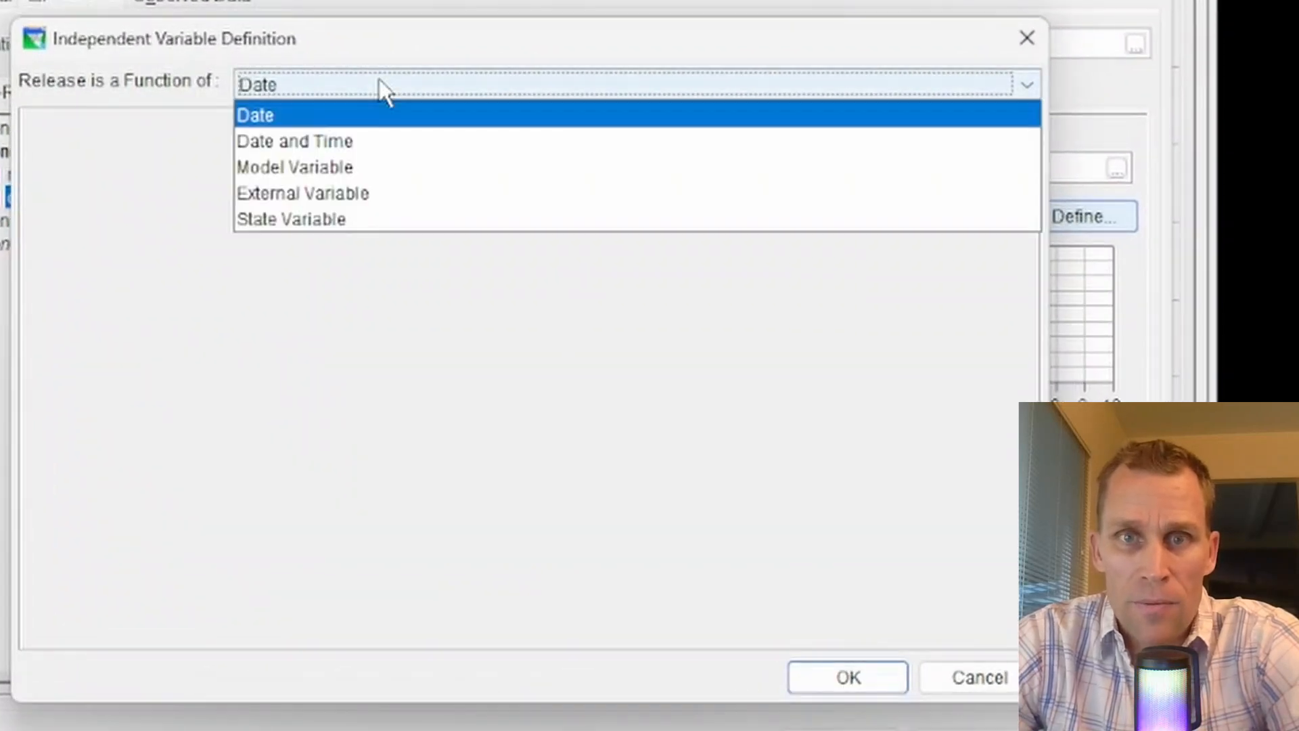
left_click(336, 126)
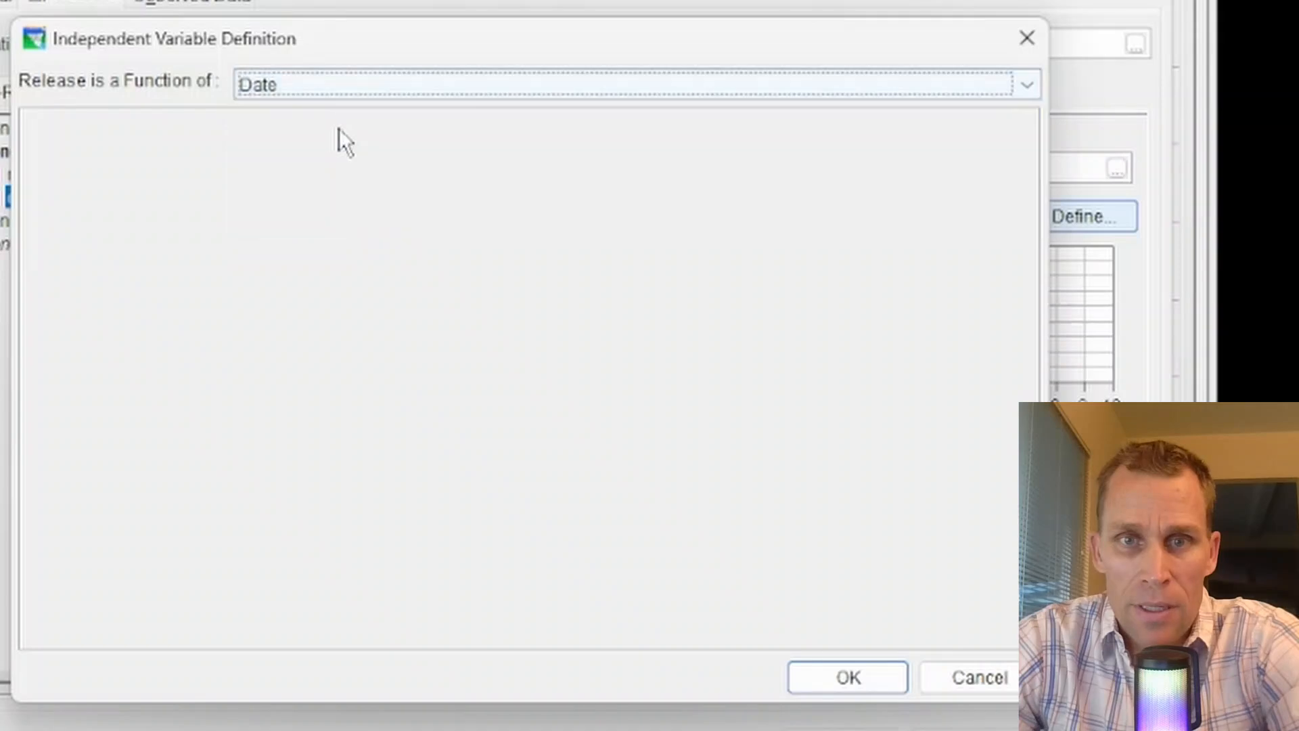
left_click(359, 84)
left_click(359, 142)
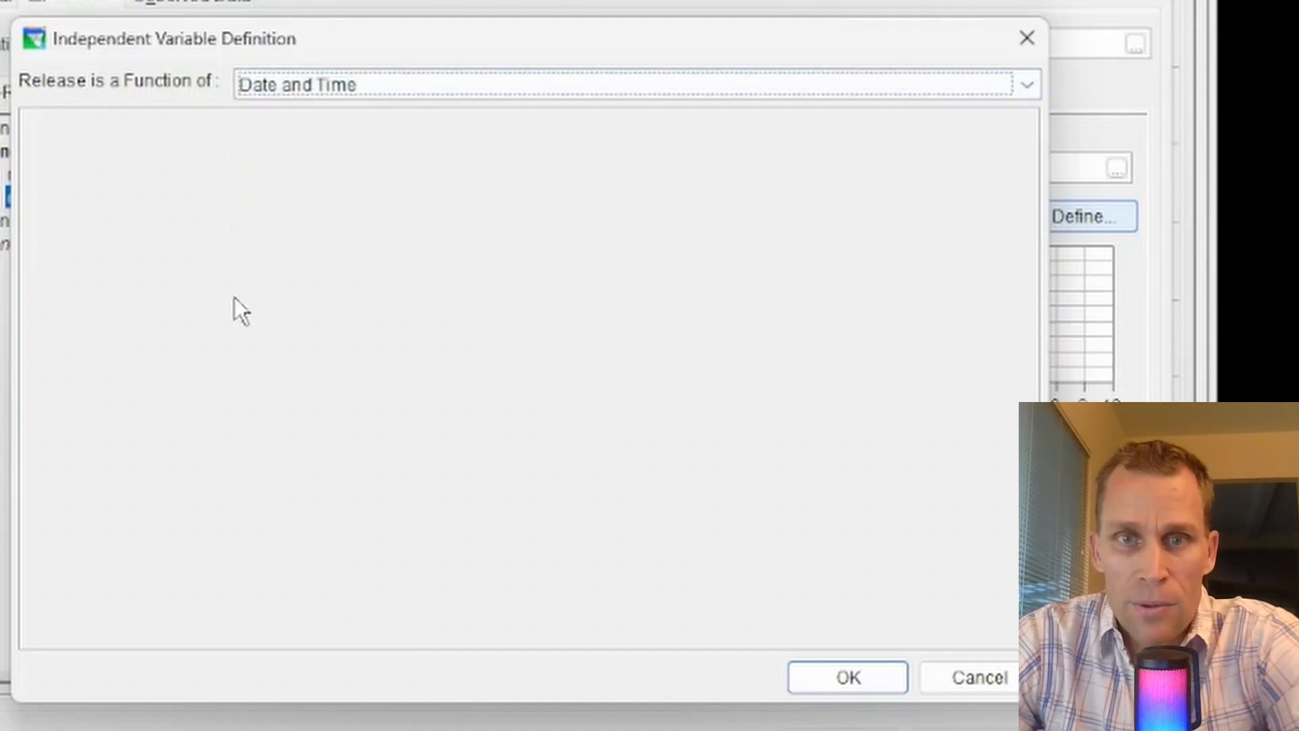
left_click(848, 679)
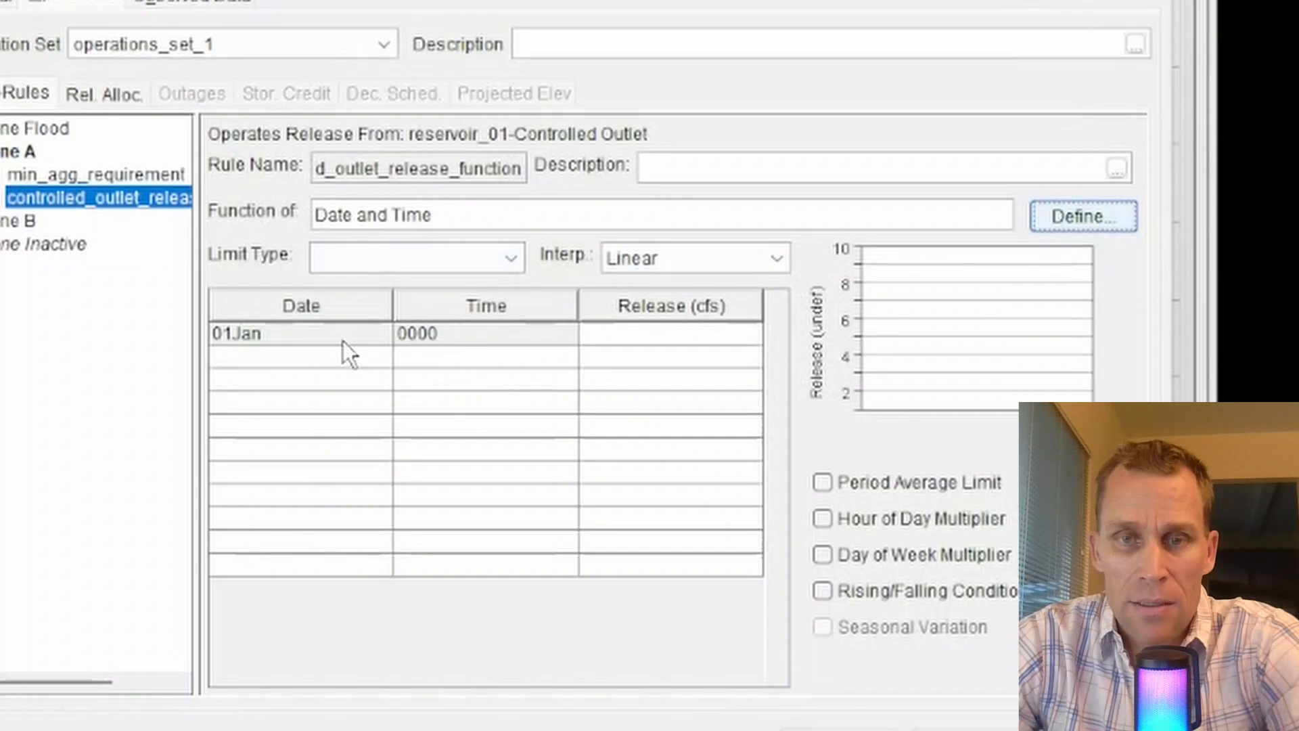
Redefine the rule's release as a function of a Model Variable.
left_click(1069, 229)
left_click(548, 86)
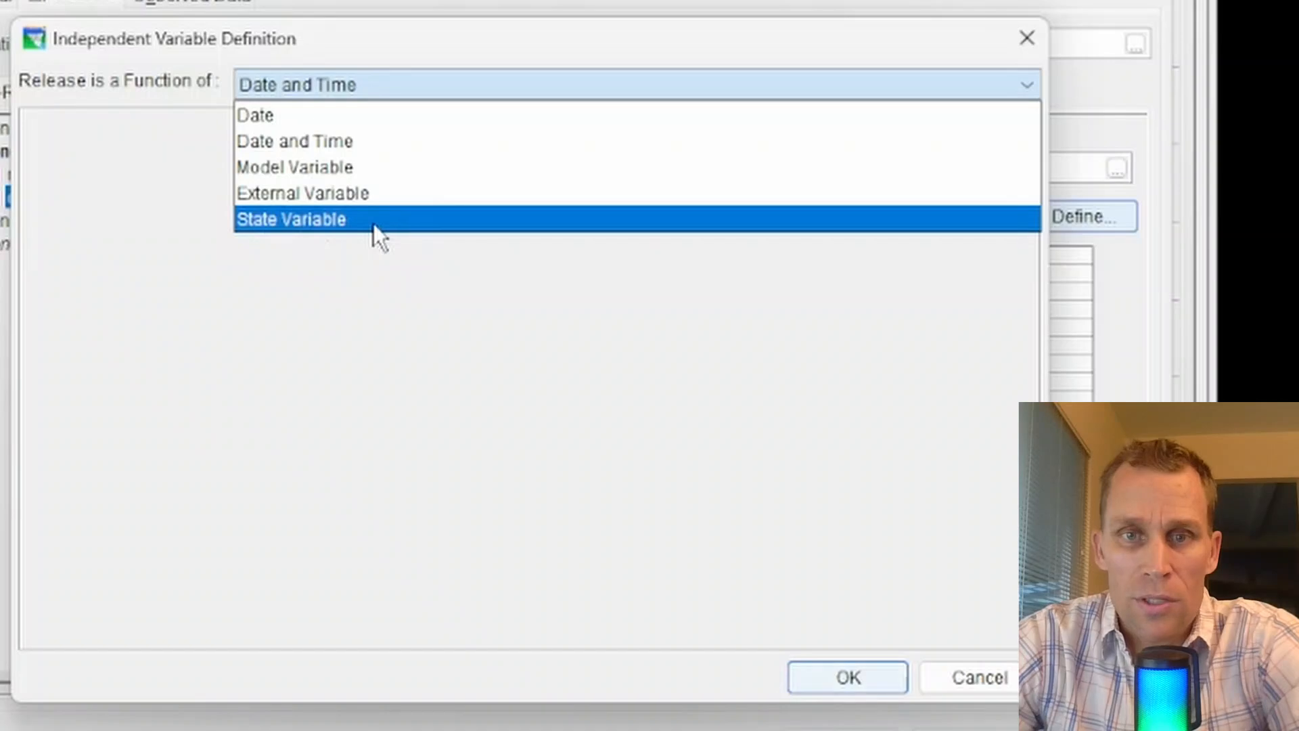
left_click(384, 167)
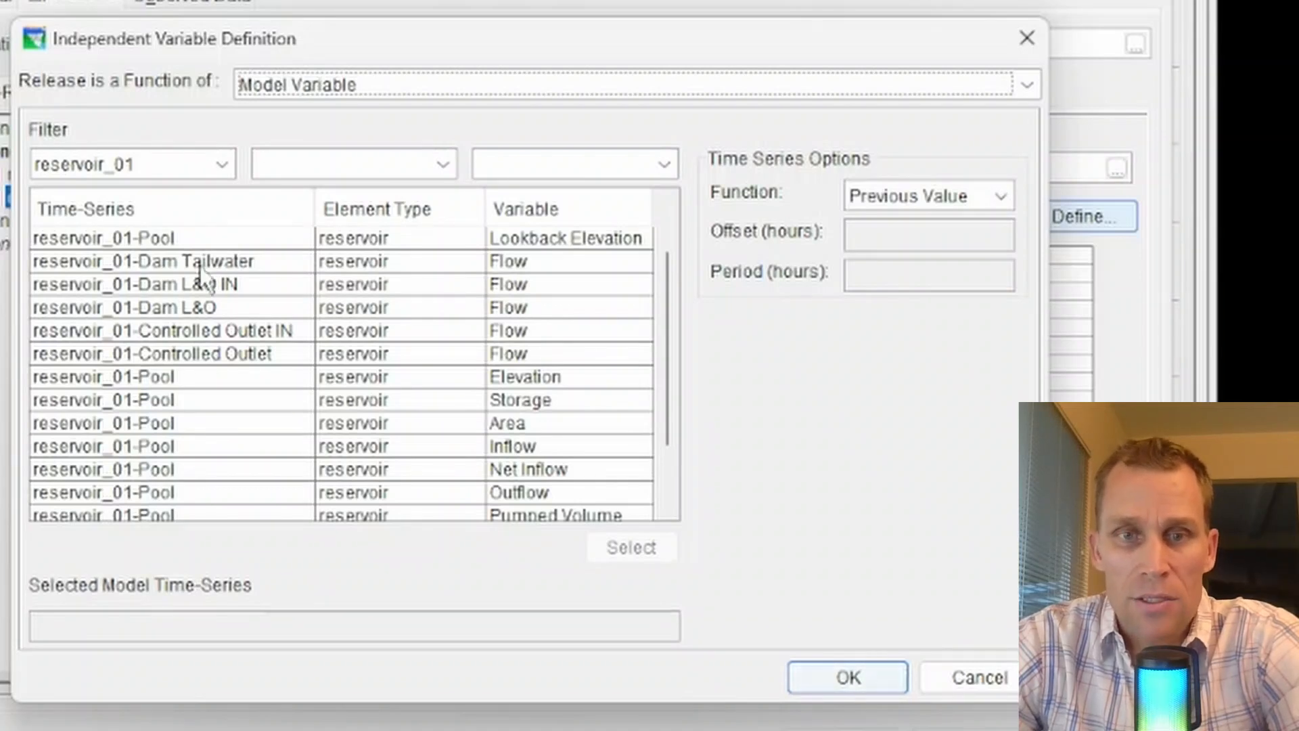
Select the reservoir_01-Pool Net Inflow time-series as the independent variable.
left_click(190, 233)
left_click(192, 269)
left_click(194, 352)
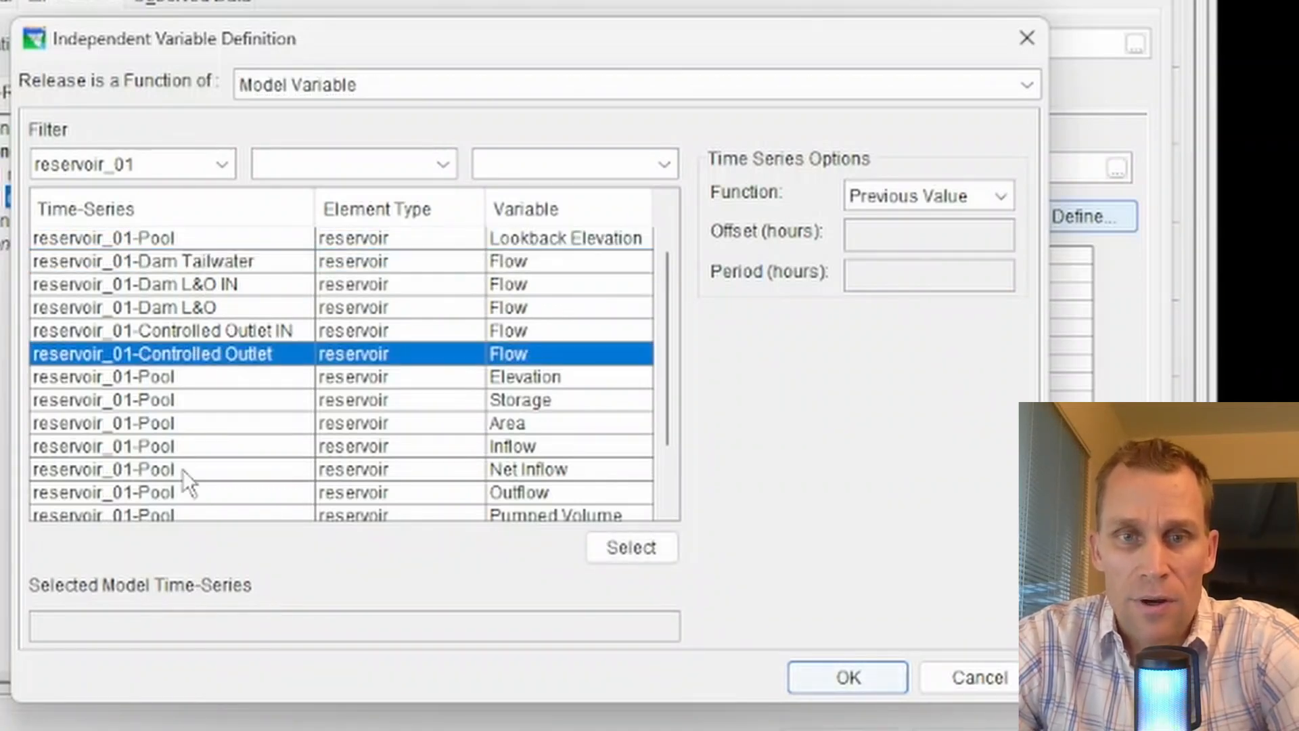
left_click(183, 468)
left_click(634, 547)
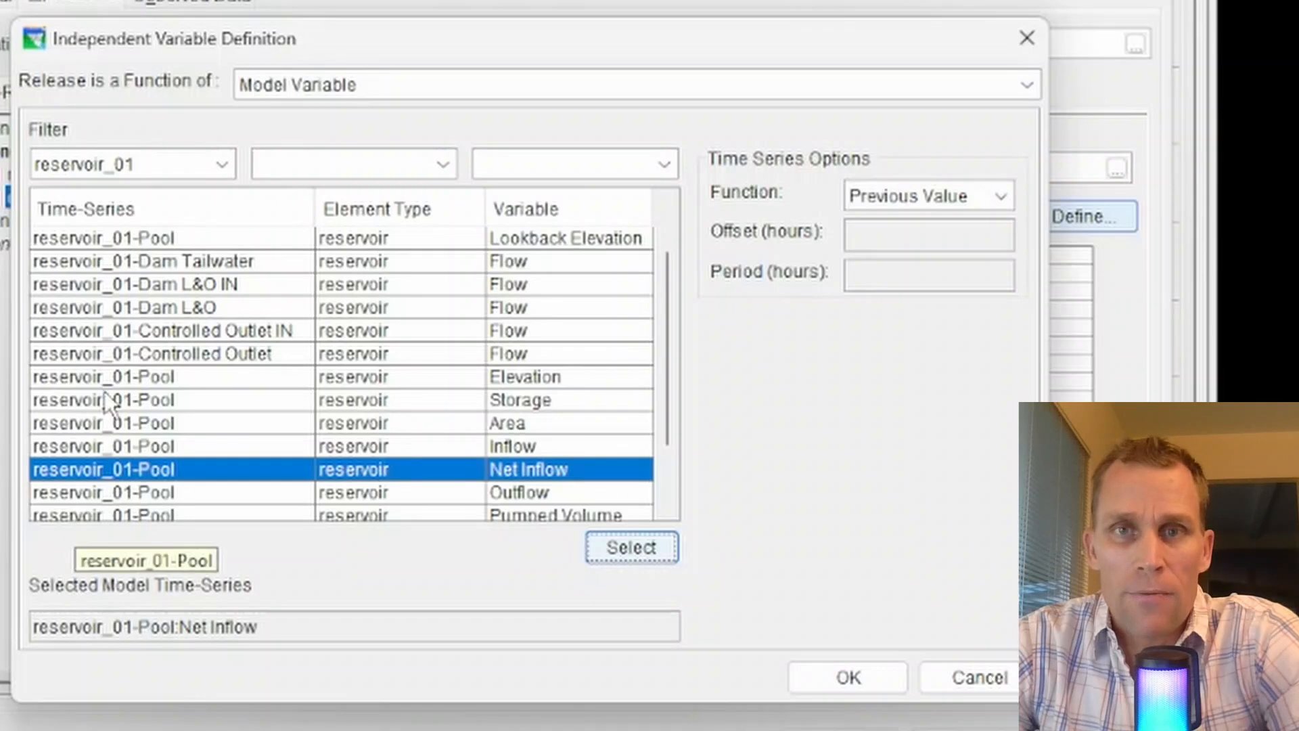
Clear the time-series filter and try the element type and variable filters to browse the available model time-series.
left_click(225, 168)
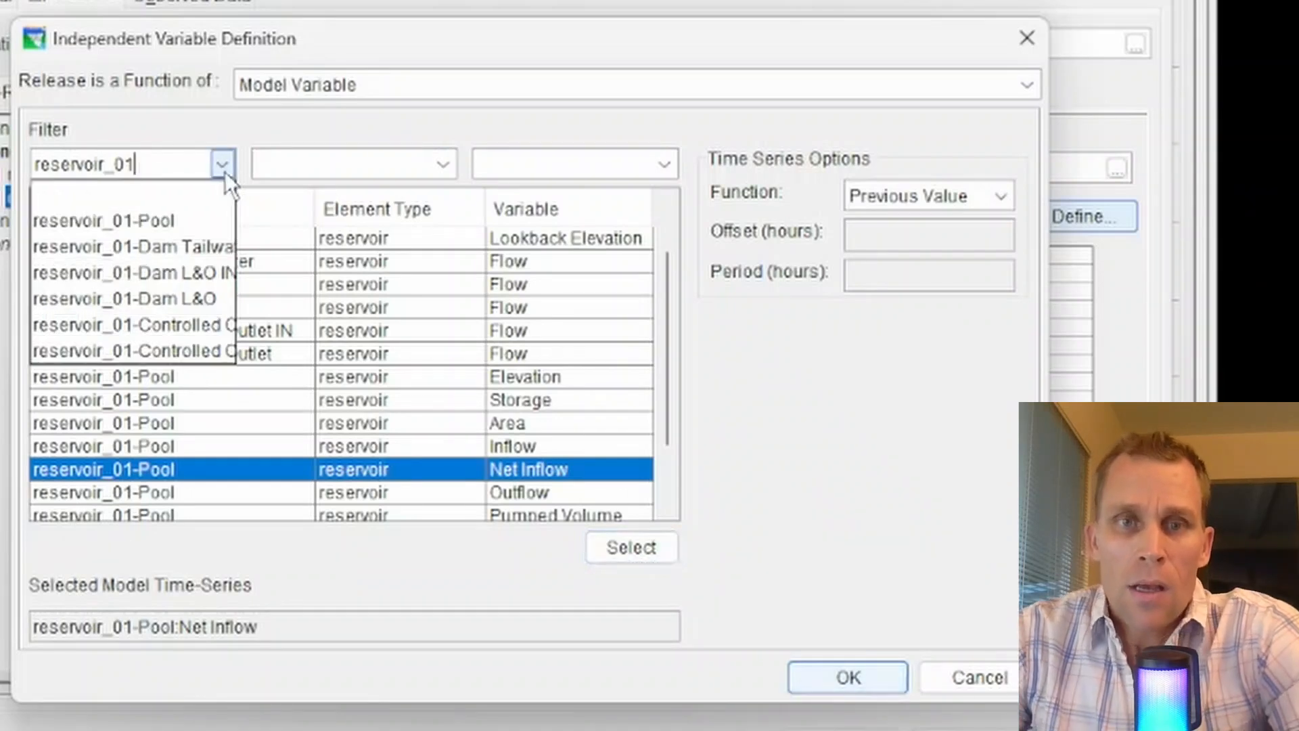
left_click(180, 195)
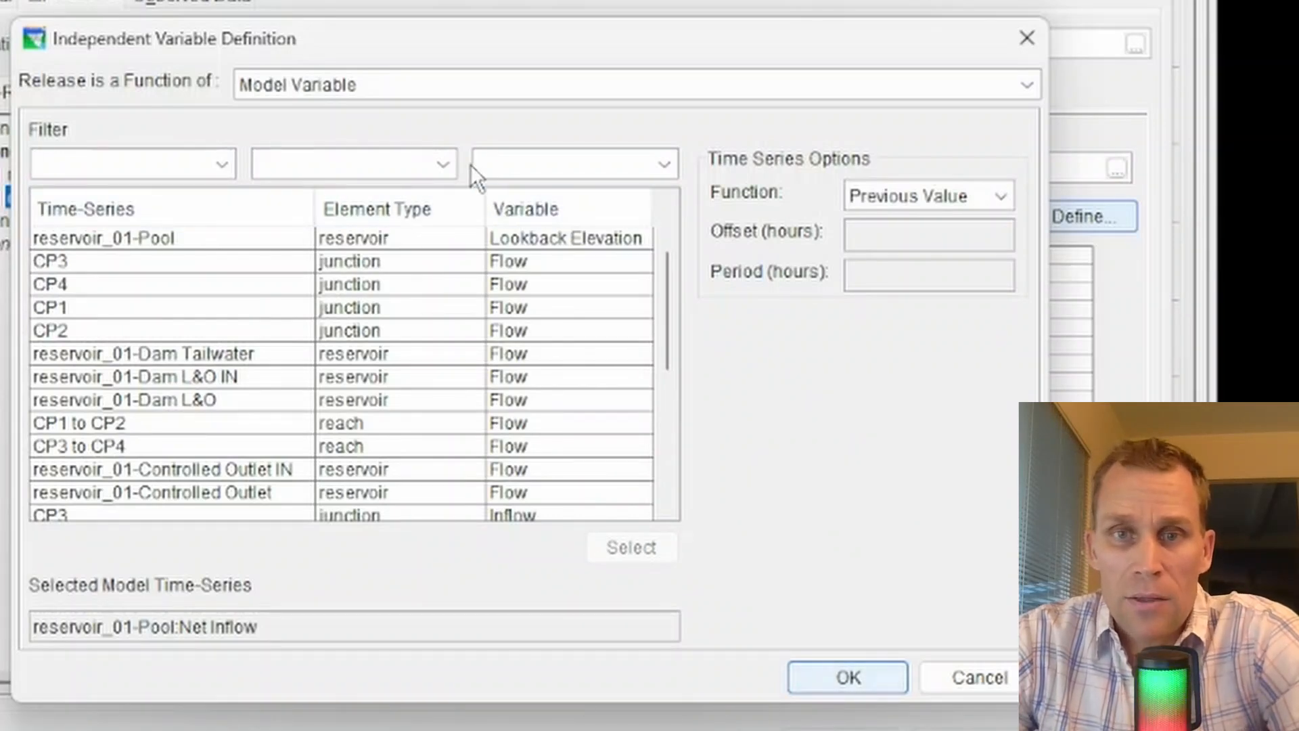
left_click(443, 164)
left_click(353, 215)
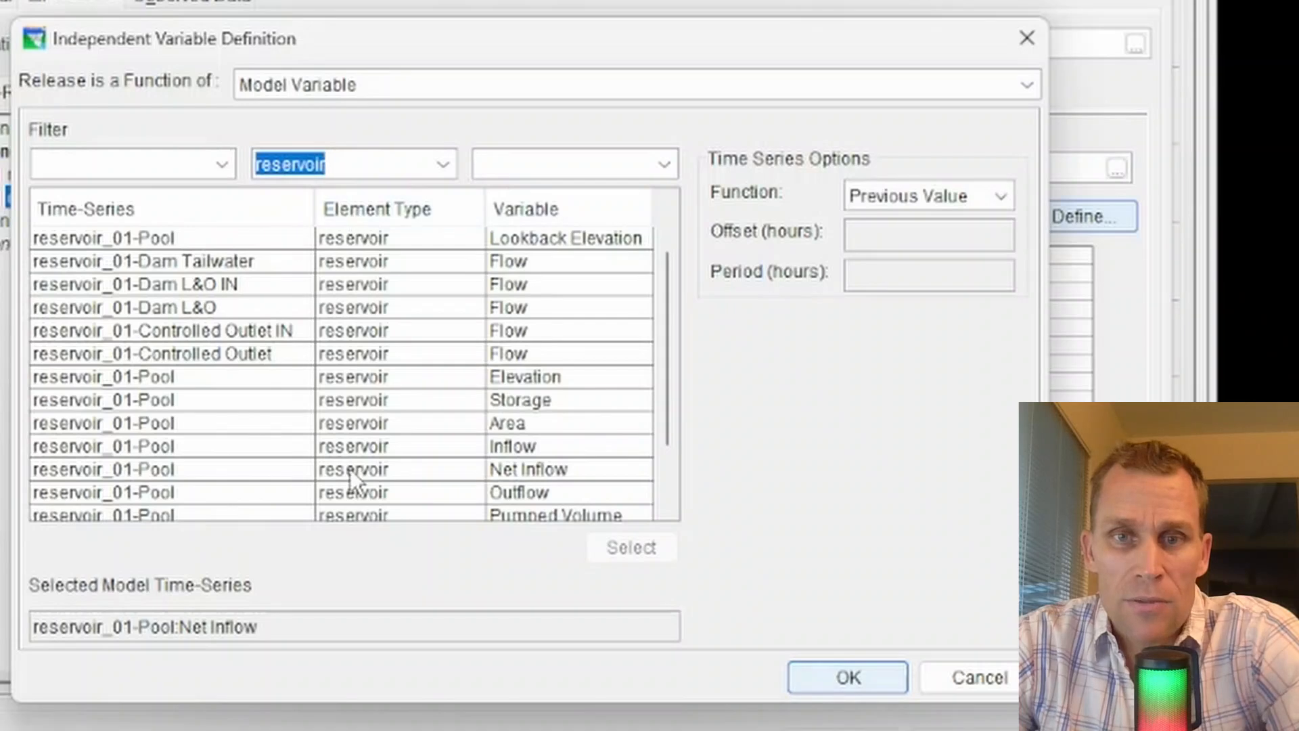
left_click(443, 163)
left_click(421, 189)
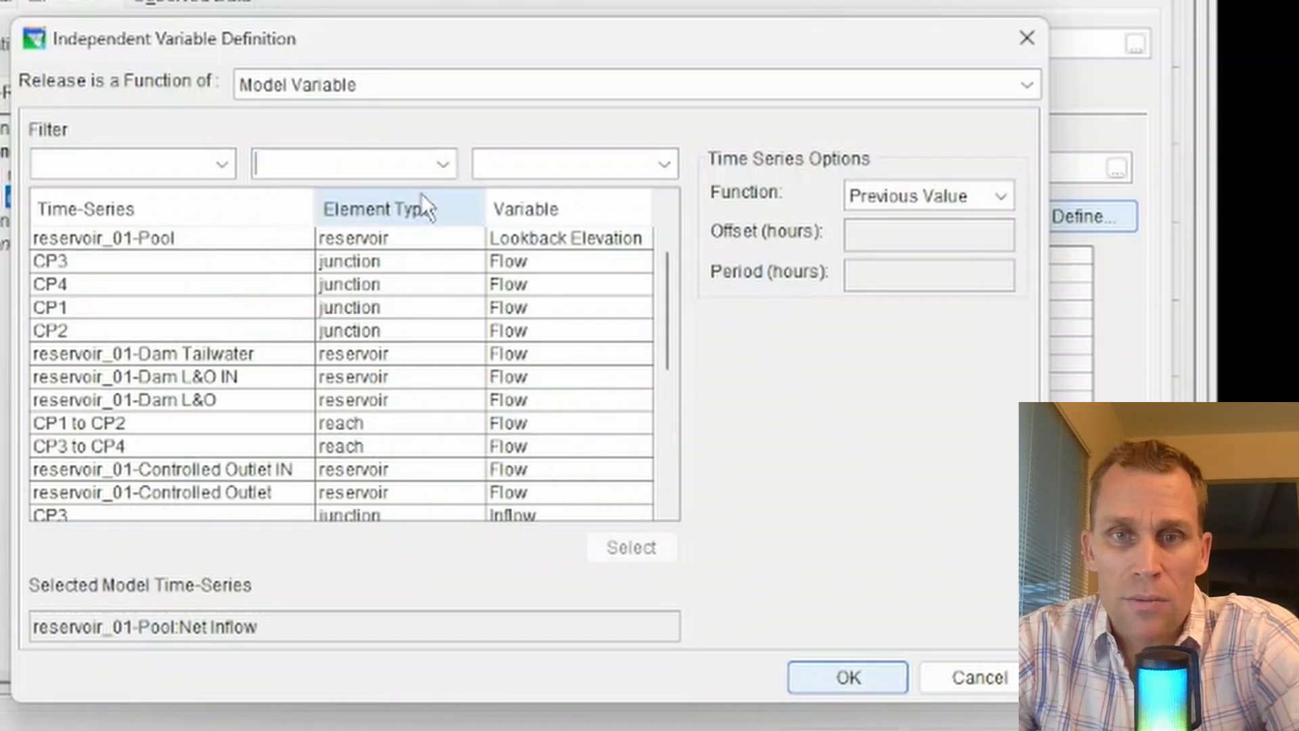
left_click(665, 164)
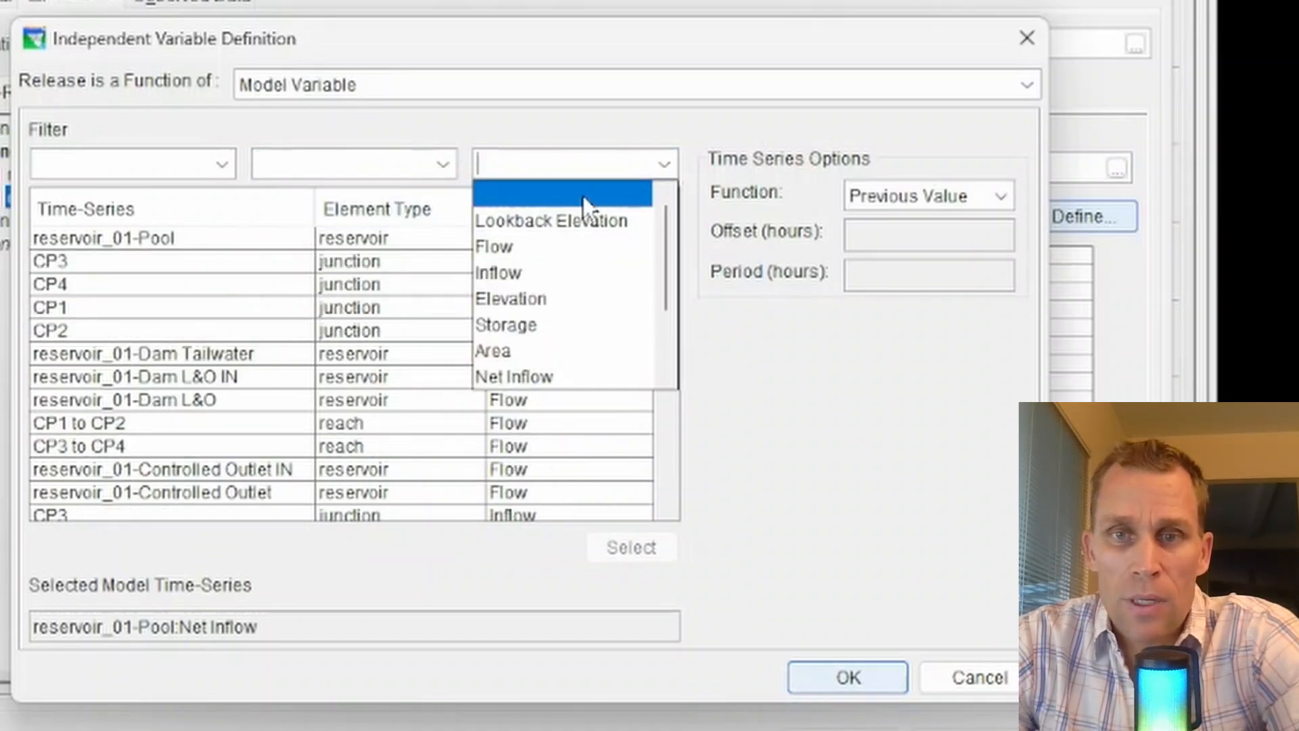
left_click(530, 255)
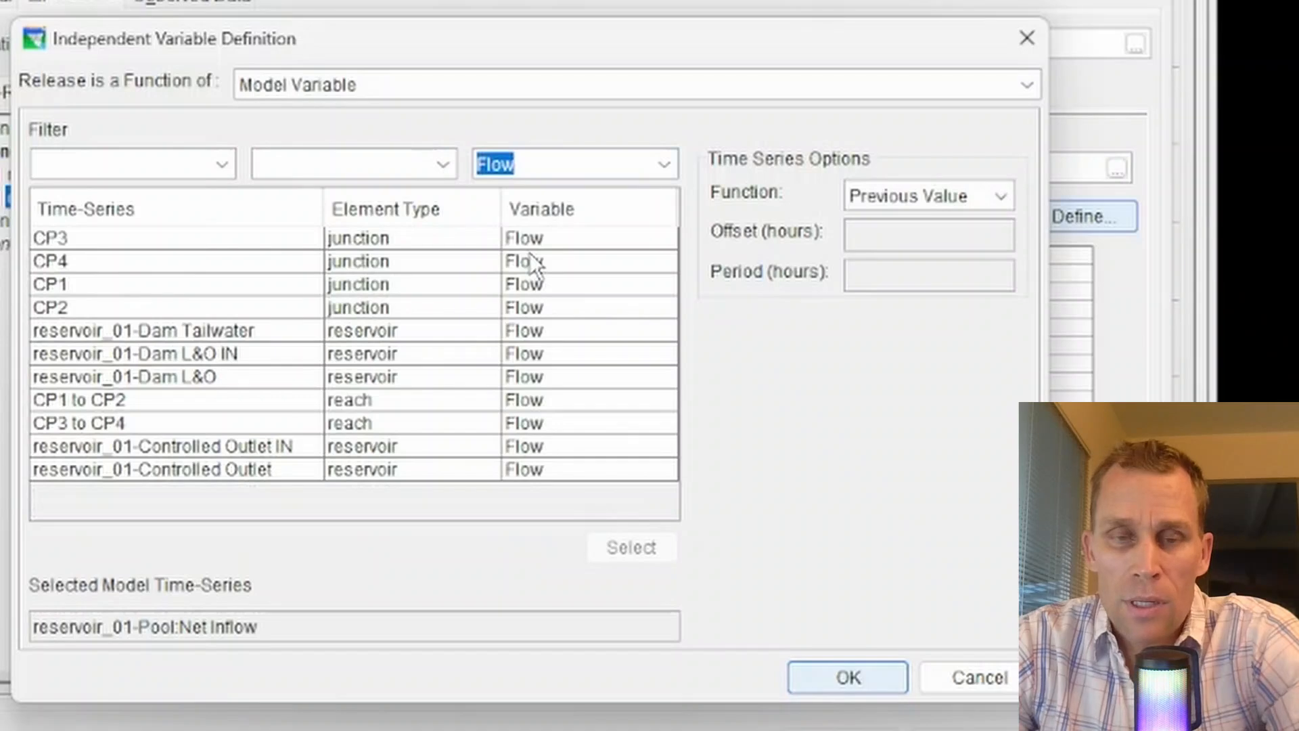
left_click(664, 164)
left_click(605, 192)
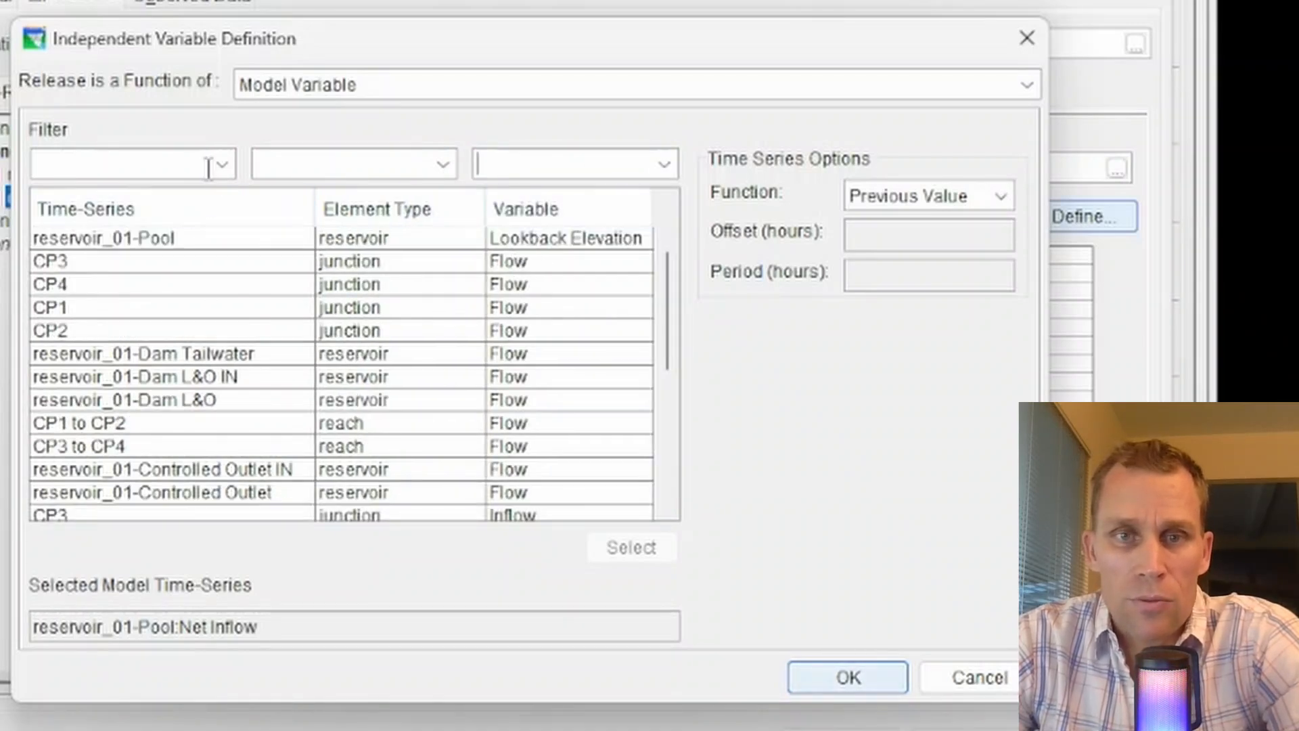
scroll(233, 431, "down", 3)
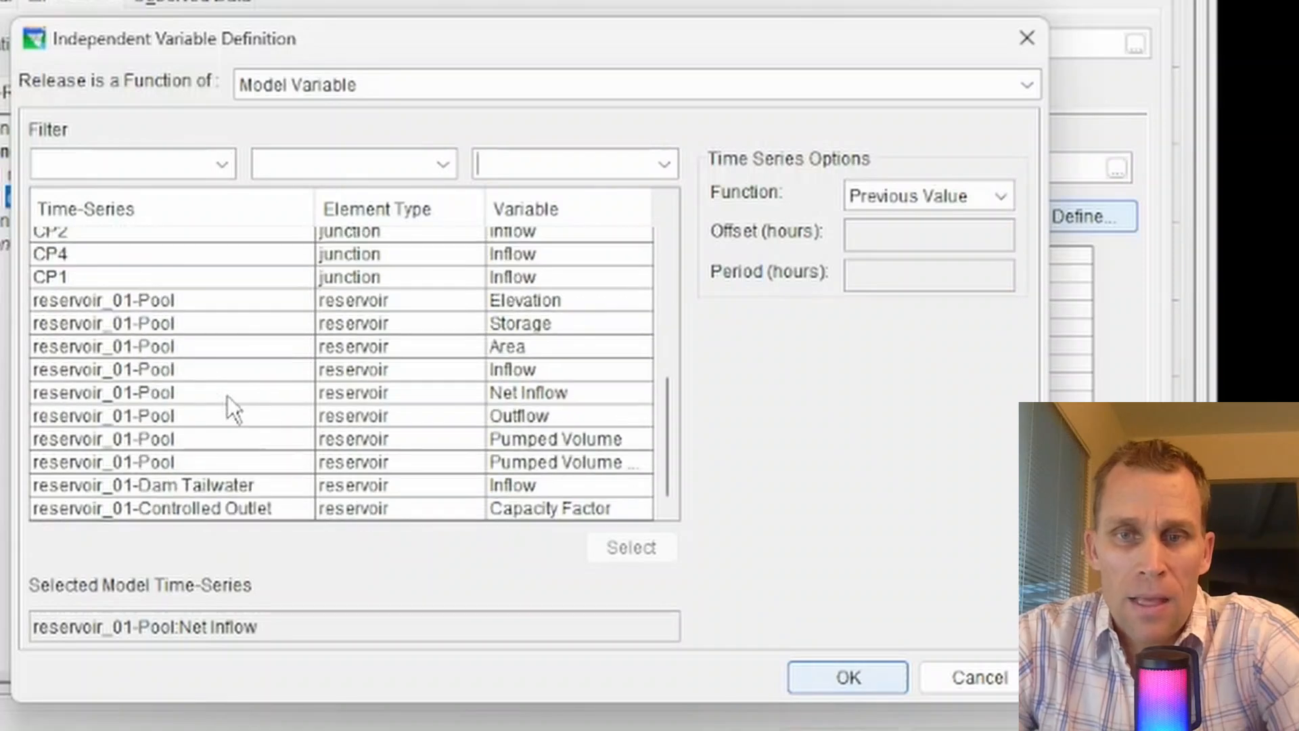
scroll(227, 395, "up", 3)
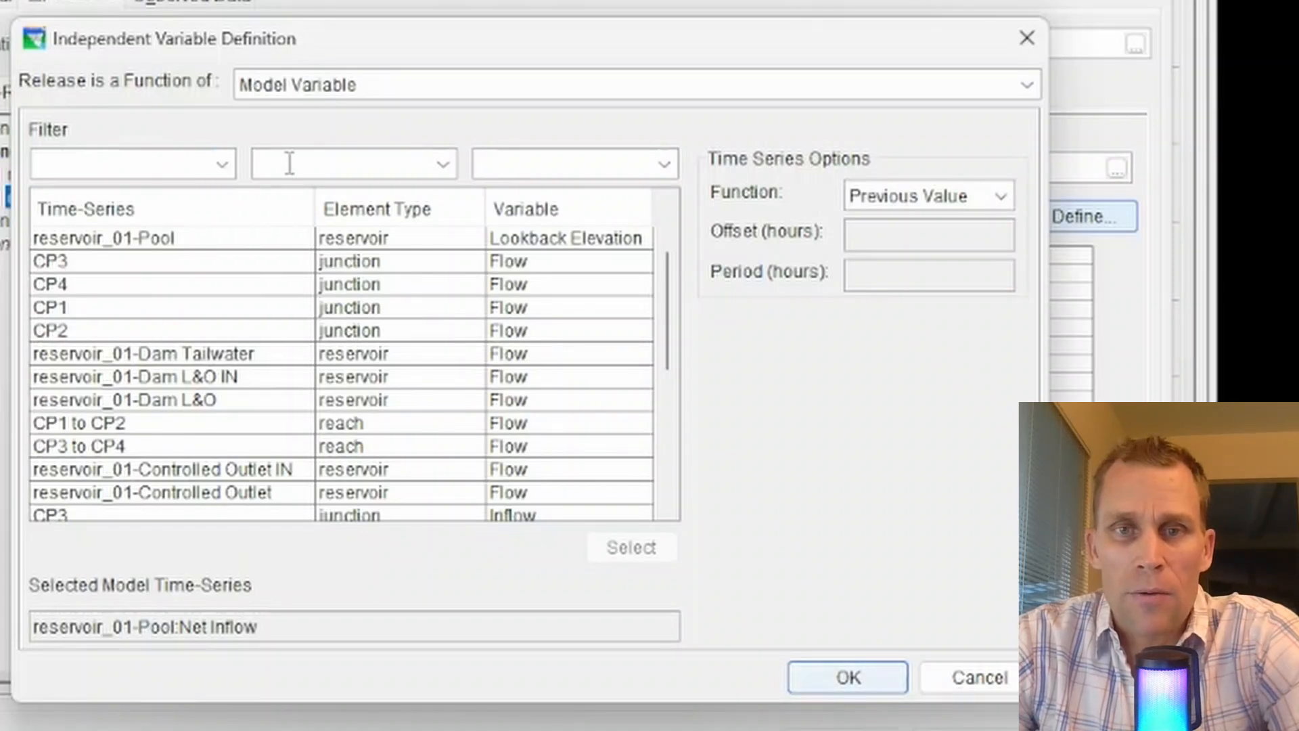
Filter the list by the Storage variable and select reservoir_01-Pool Storage as the model time-series.
left_click(222, 168)
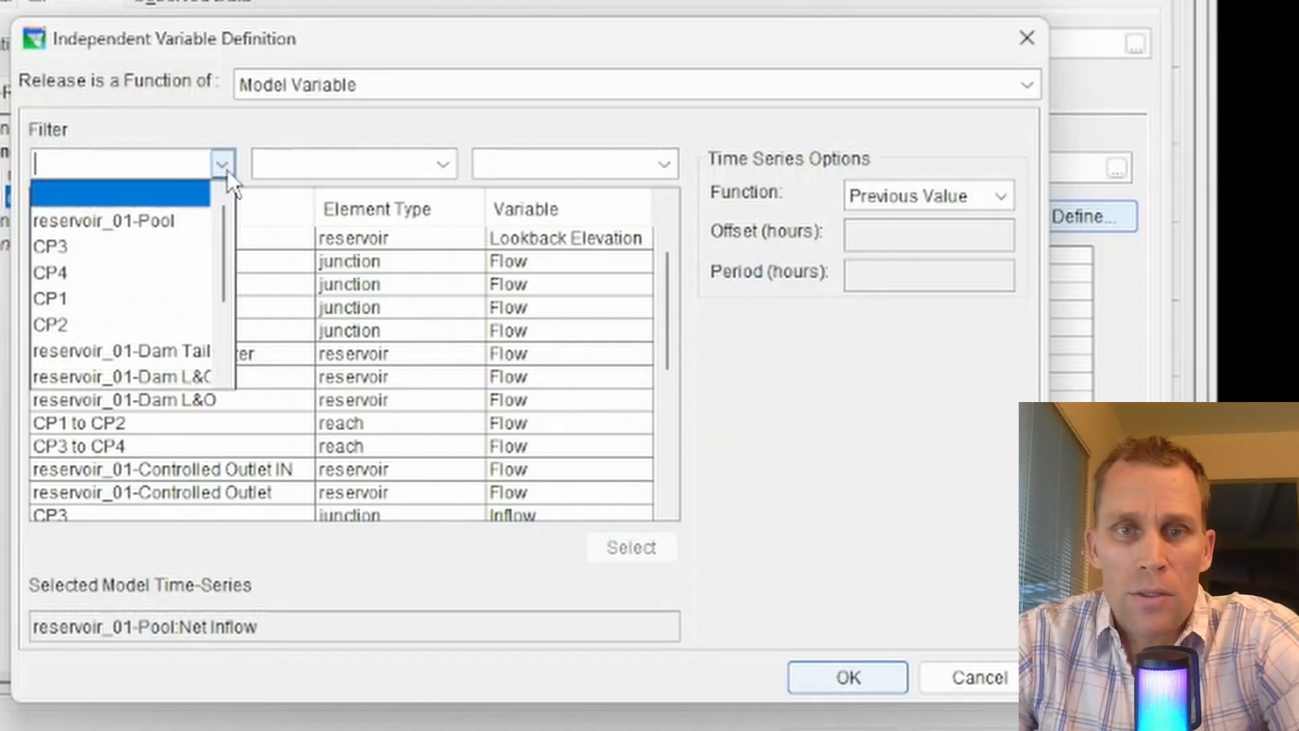
scroll(140, 338, "down", 2)
scroll(141, 338, "up", 2)
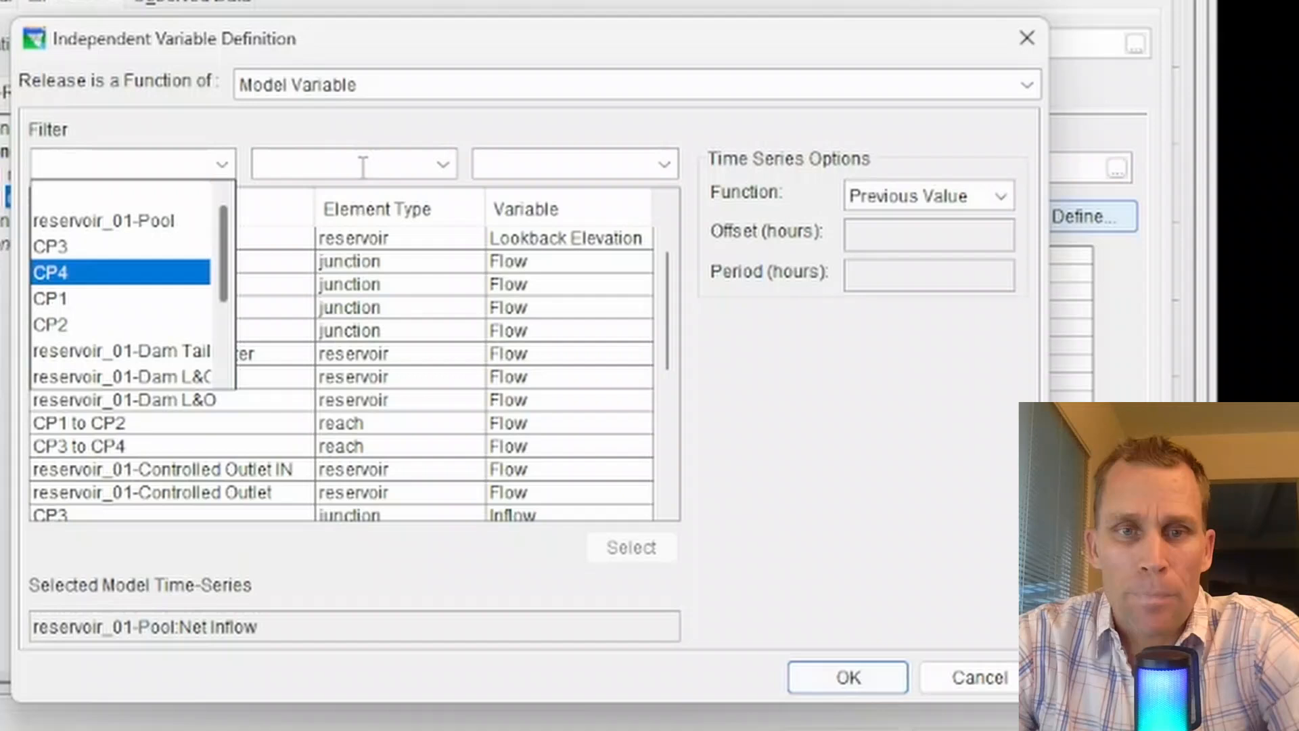
left_click(442, 163)
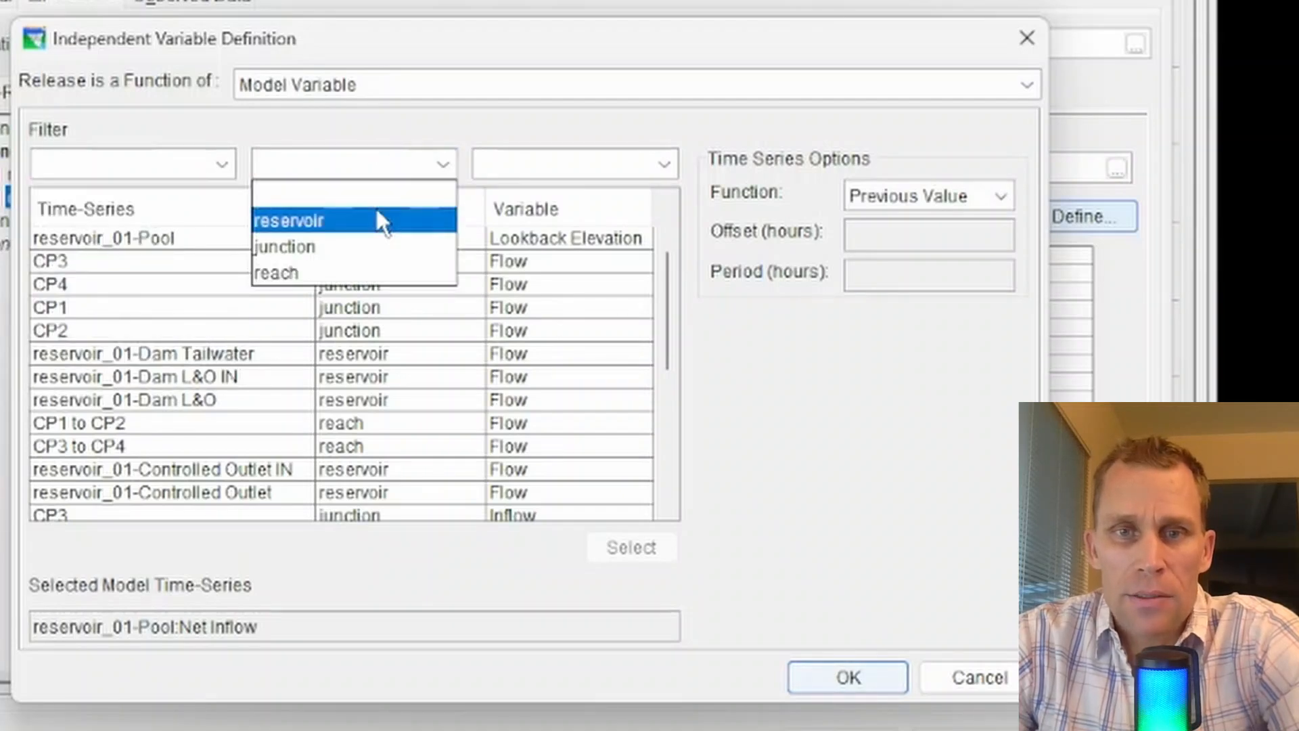
left_click(586, 162)
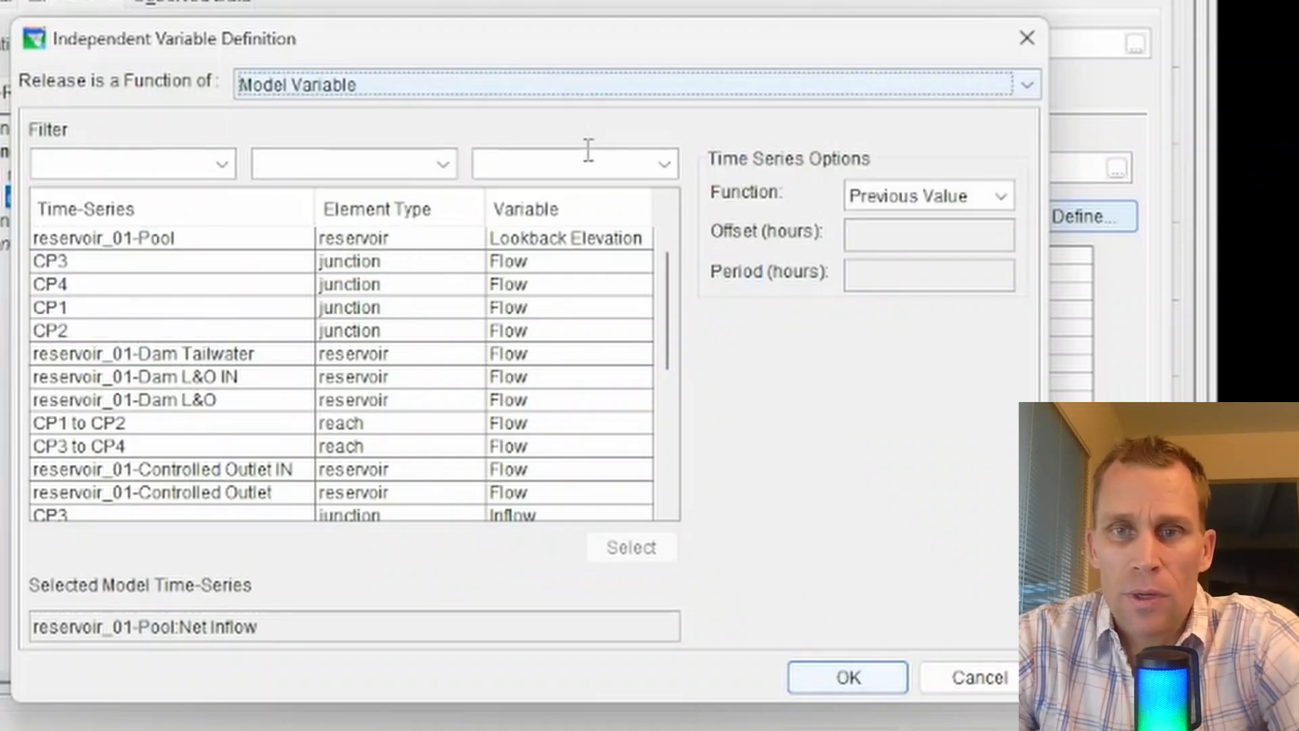
left_click(662, 162)
left_click(553, 318)
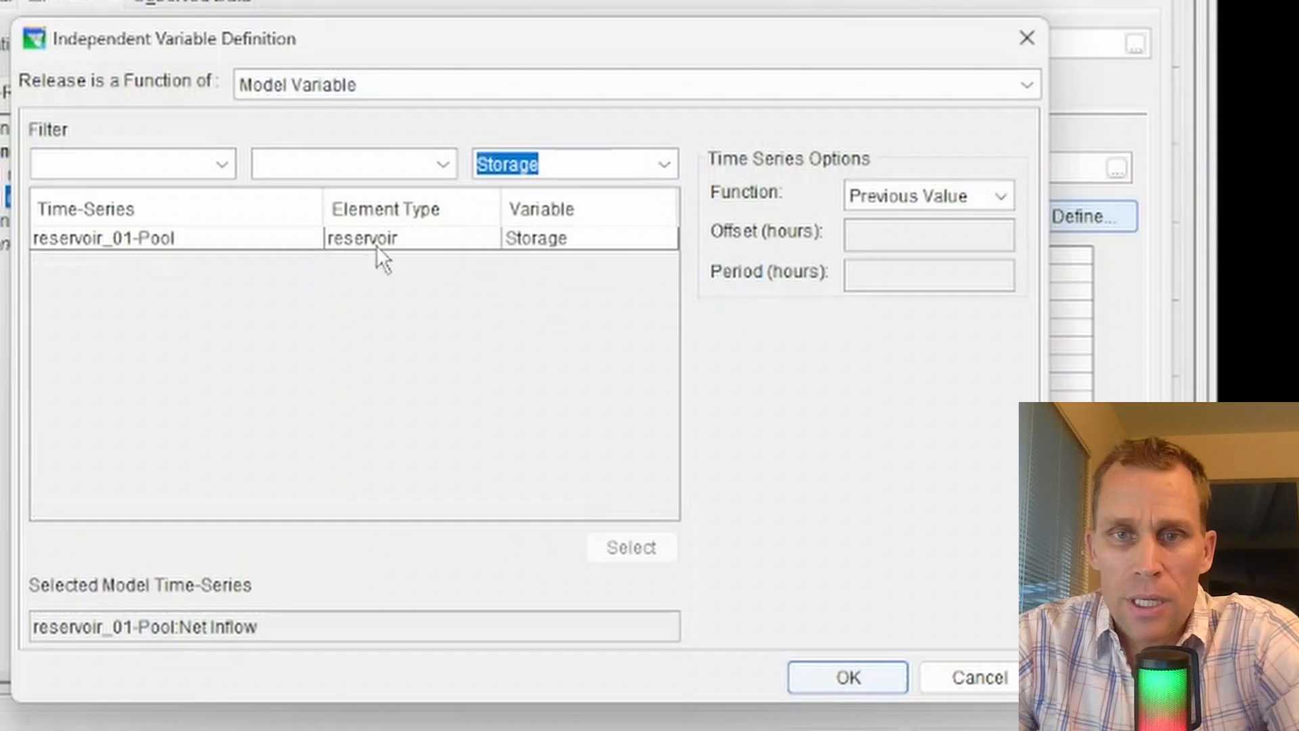
left_click(180, 238)
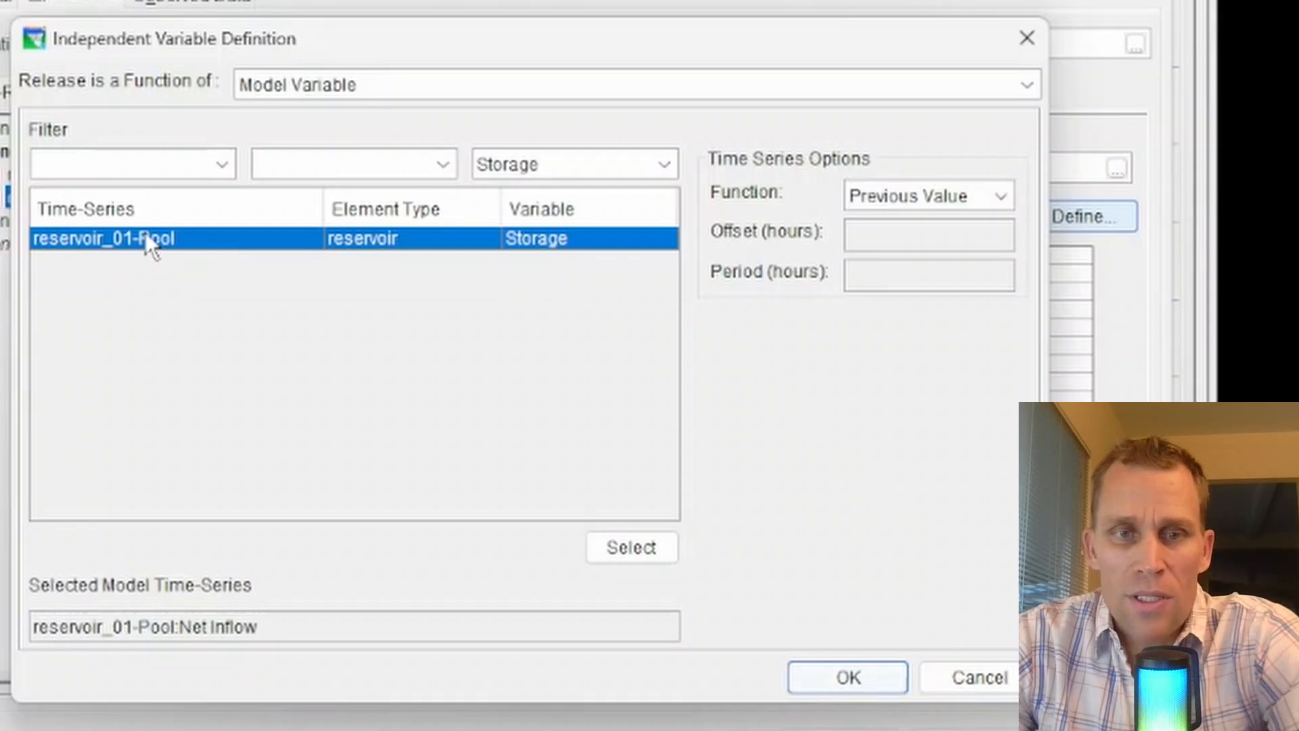
left_click(640, 554)
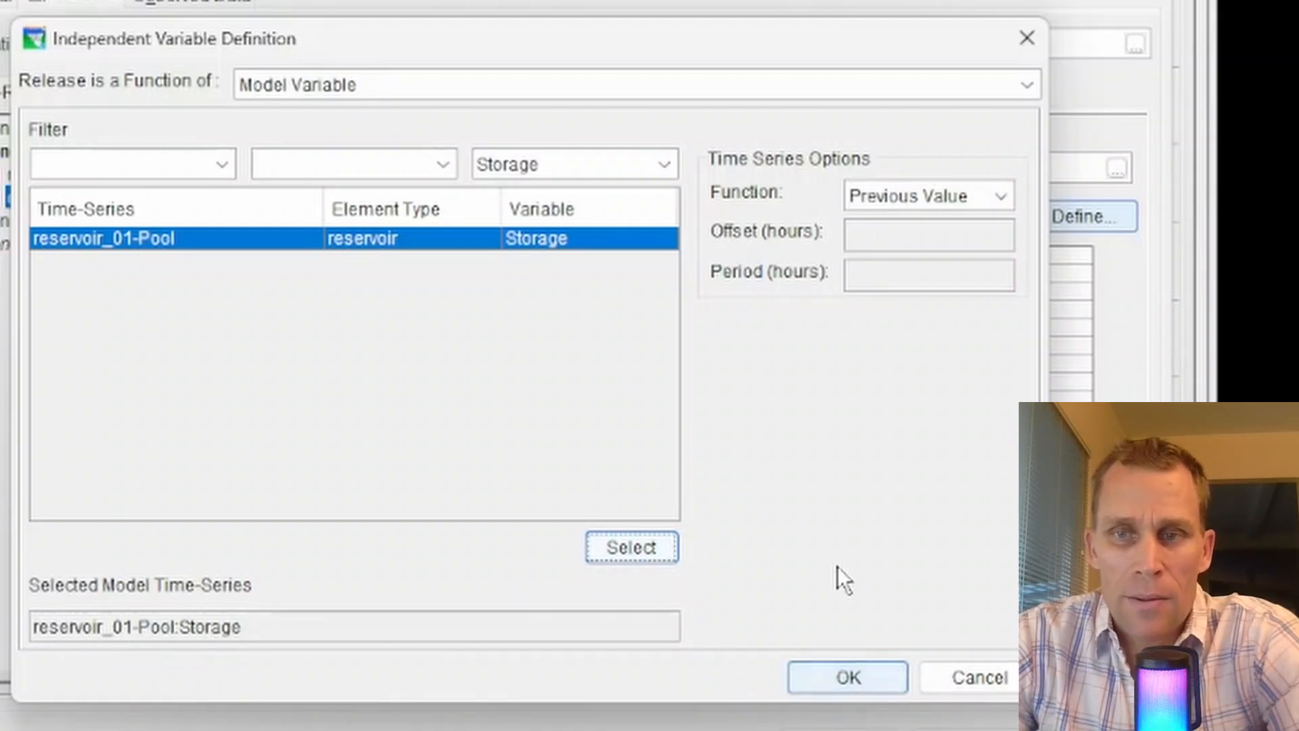
Apply reservoir_01-Pool Storage as the rule's independent variable, then reopen its definition and reselect the storage series.
left_click(849, 673)
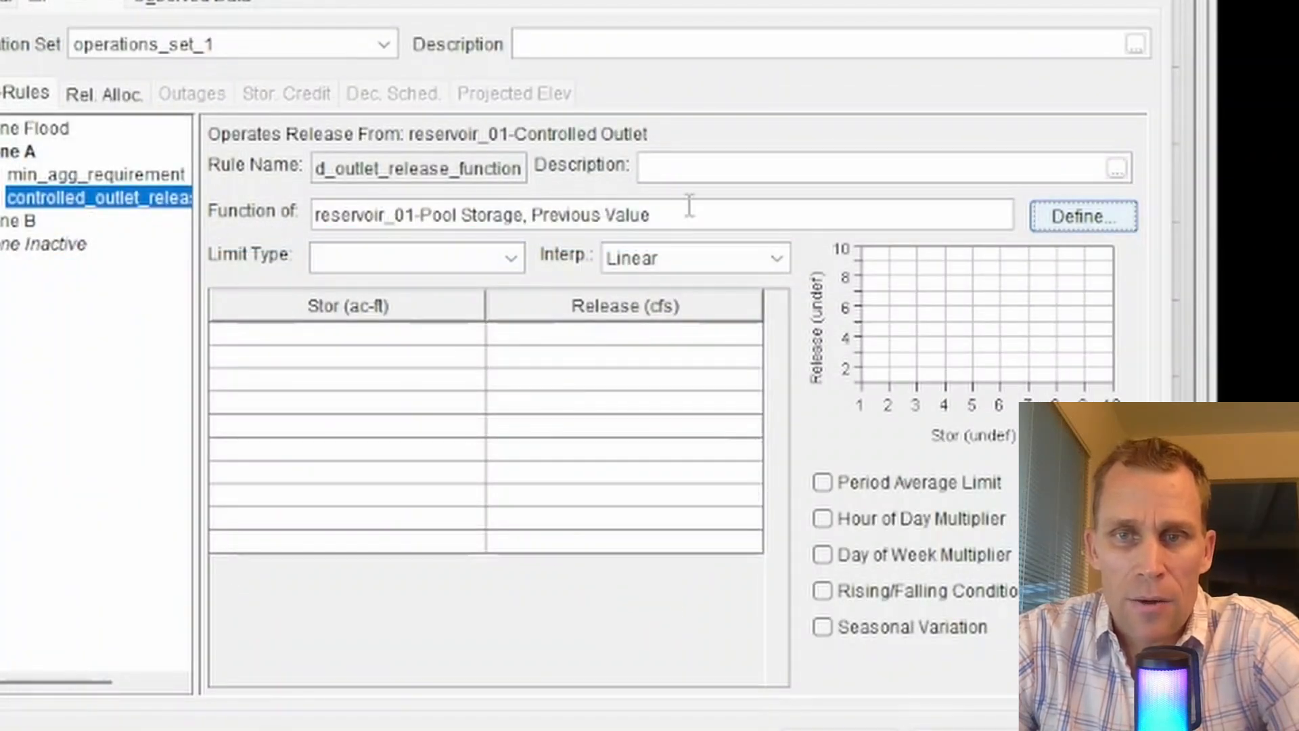
left_click(1085, 221)
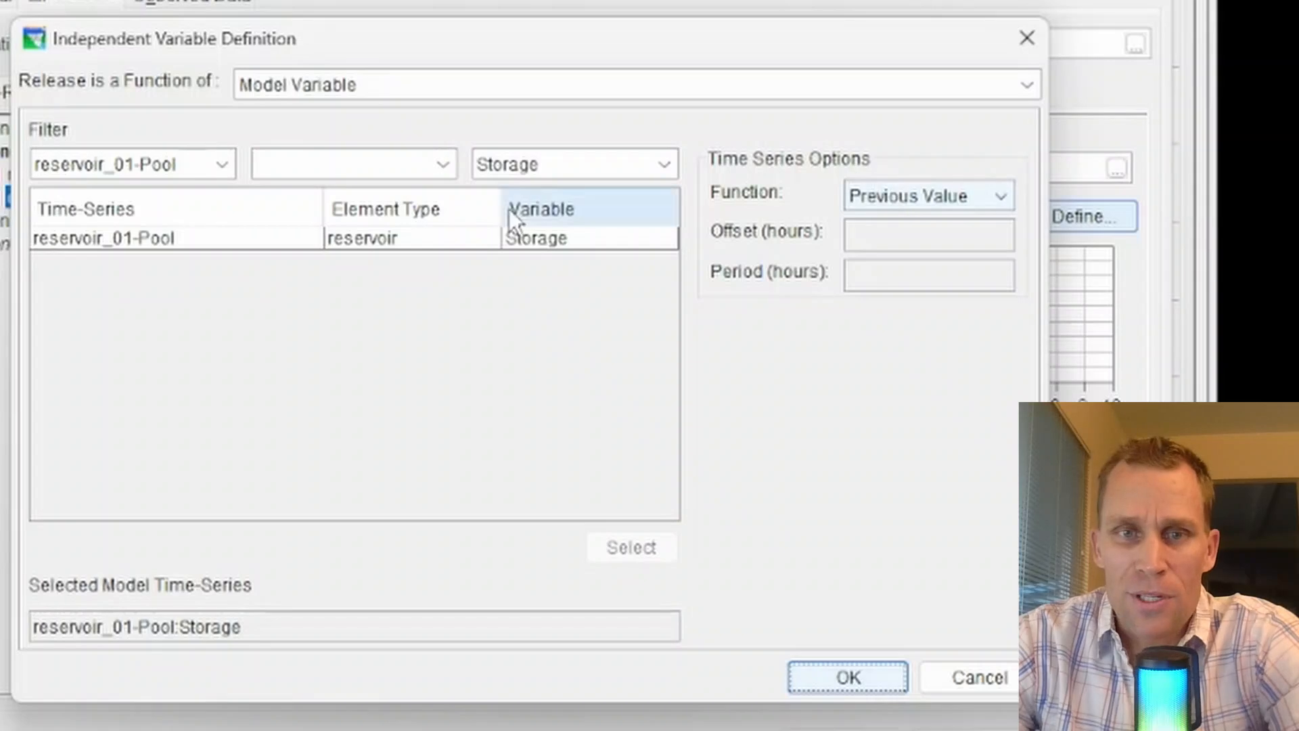
left_click(549, 238)
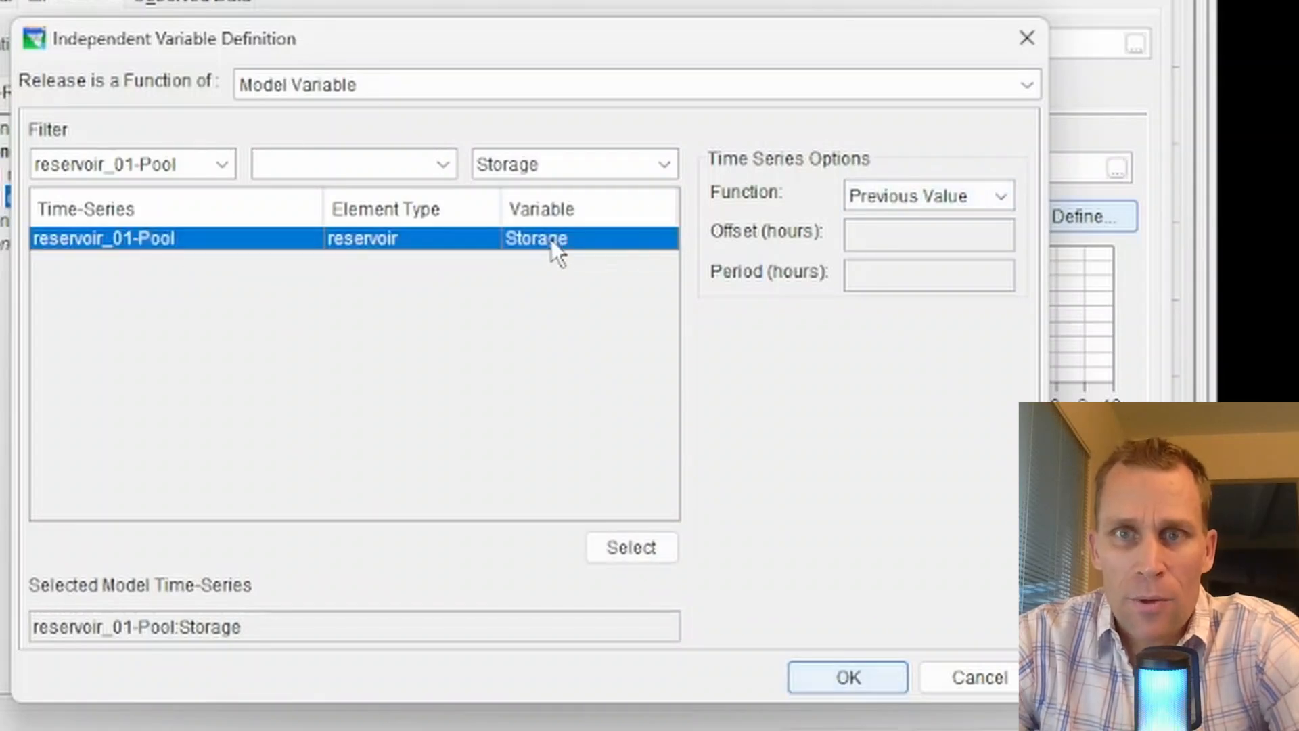
Review the time-series function options, switching the storage function to Current Value and back to Previous Value.
left_click(1000, 199)
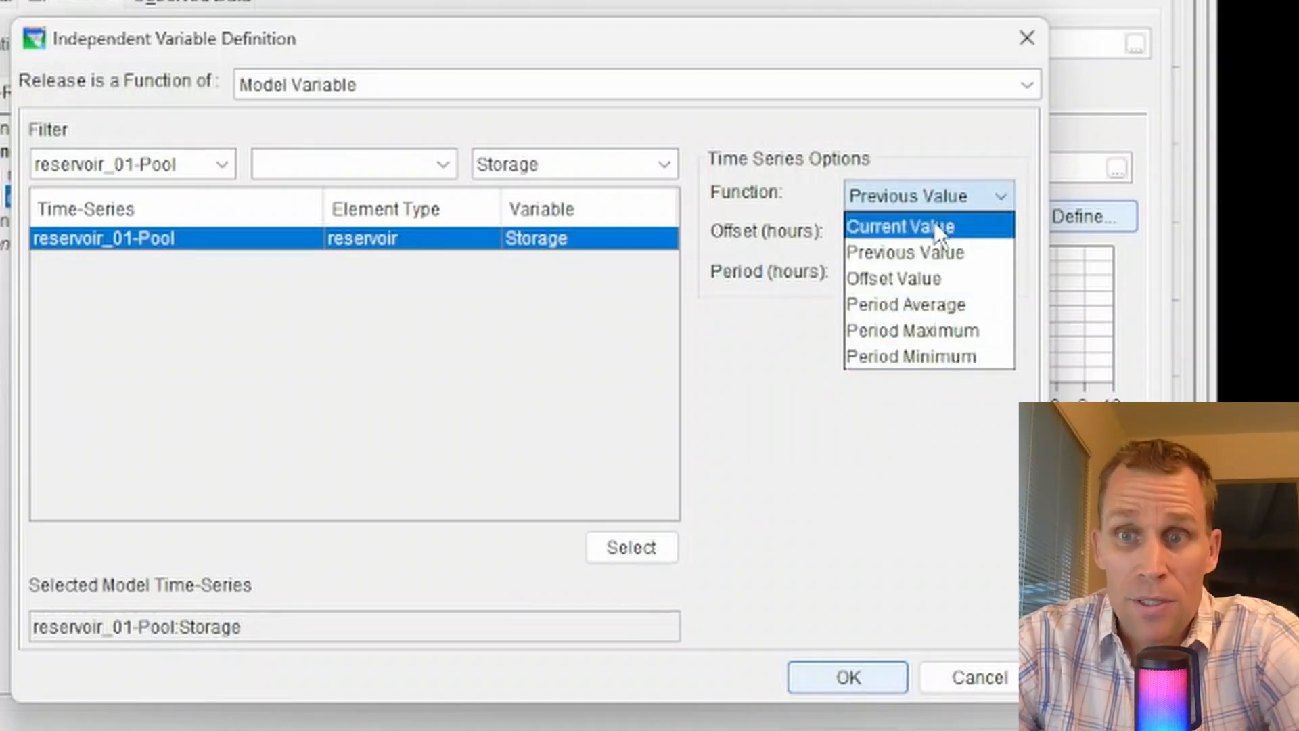
left_click(939, 128)
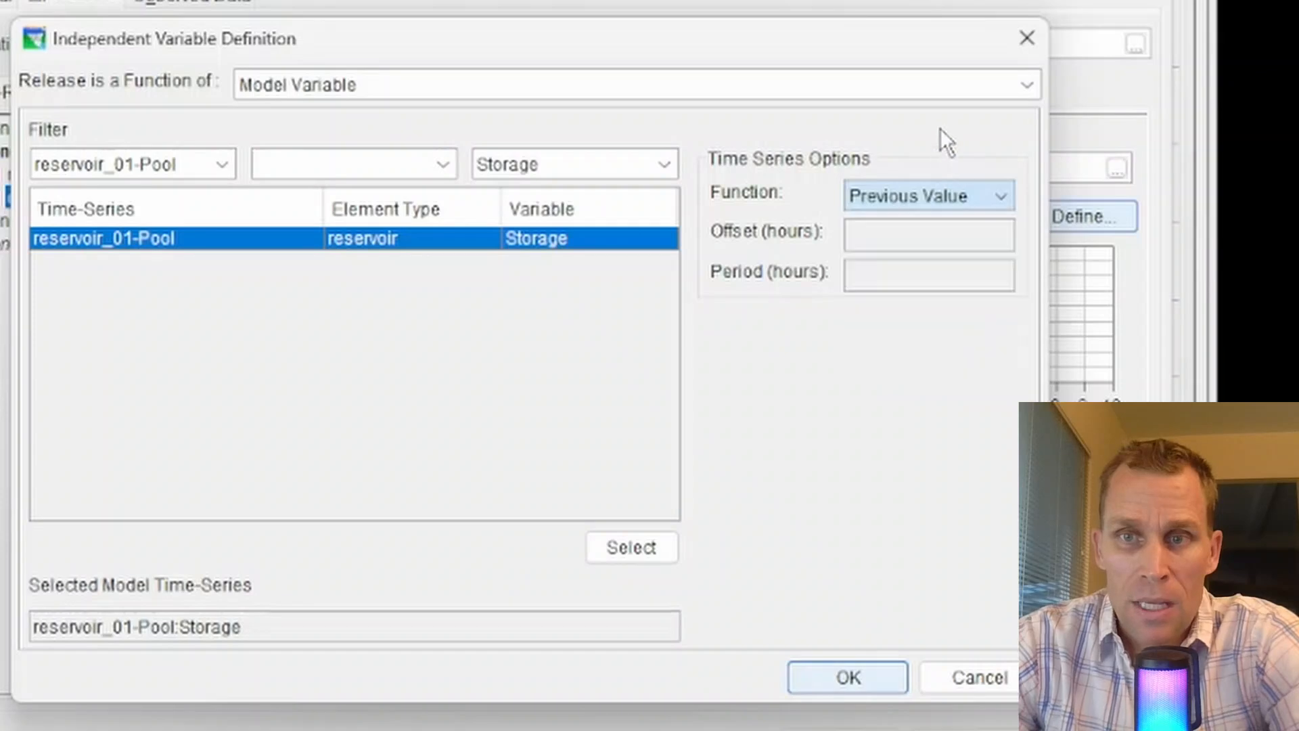
left_click(789, 89)
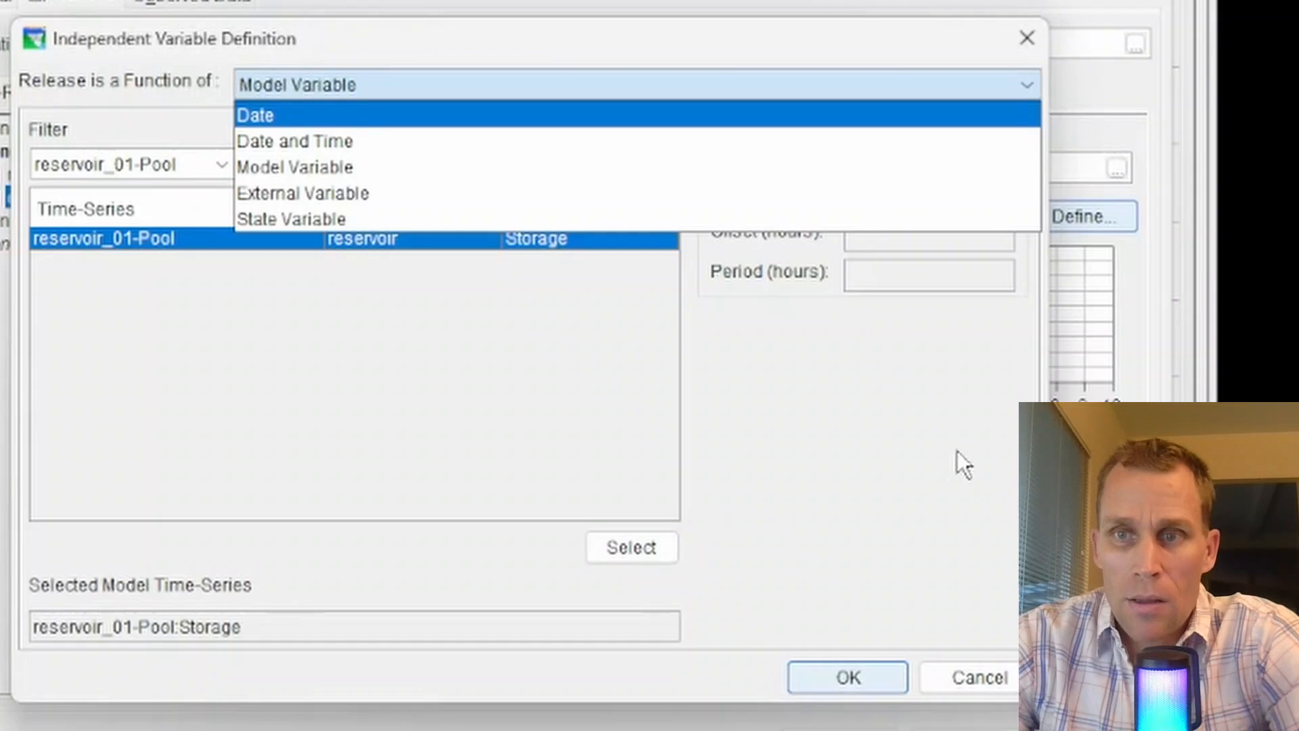
left_click(303, 167)
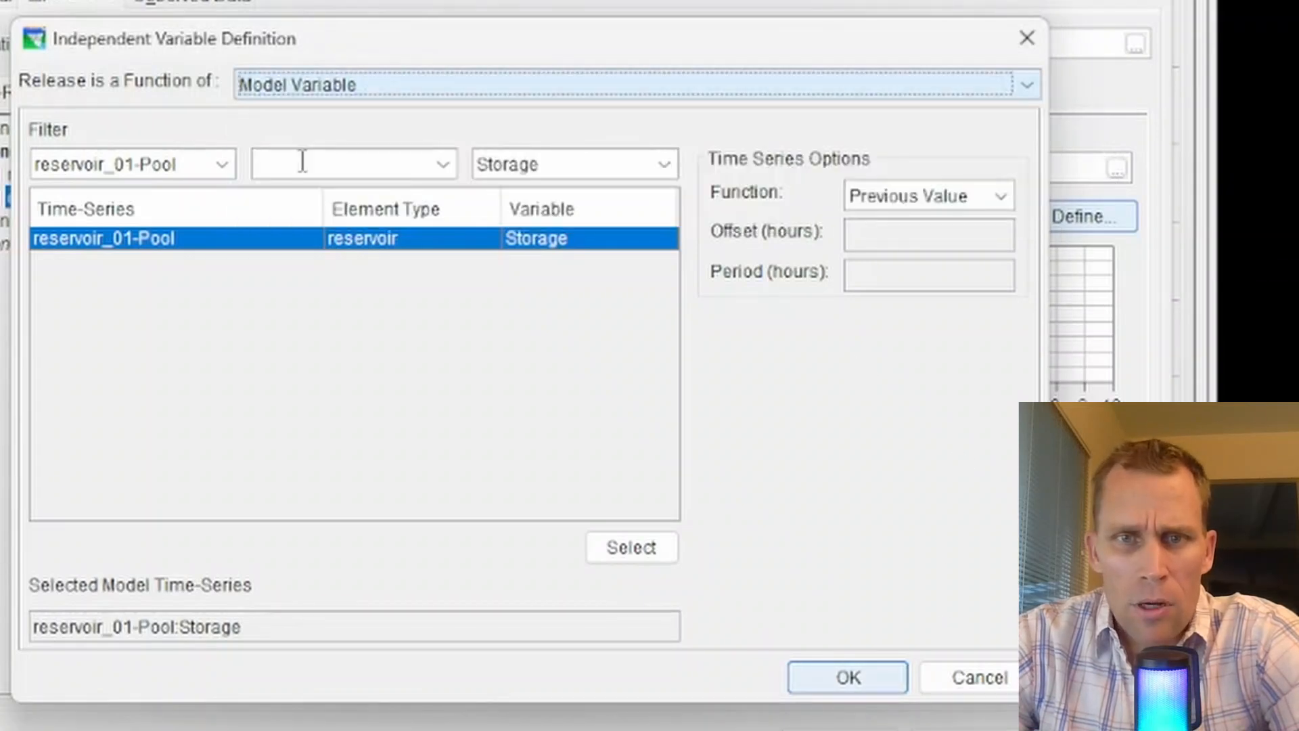
left_click(994, 196)
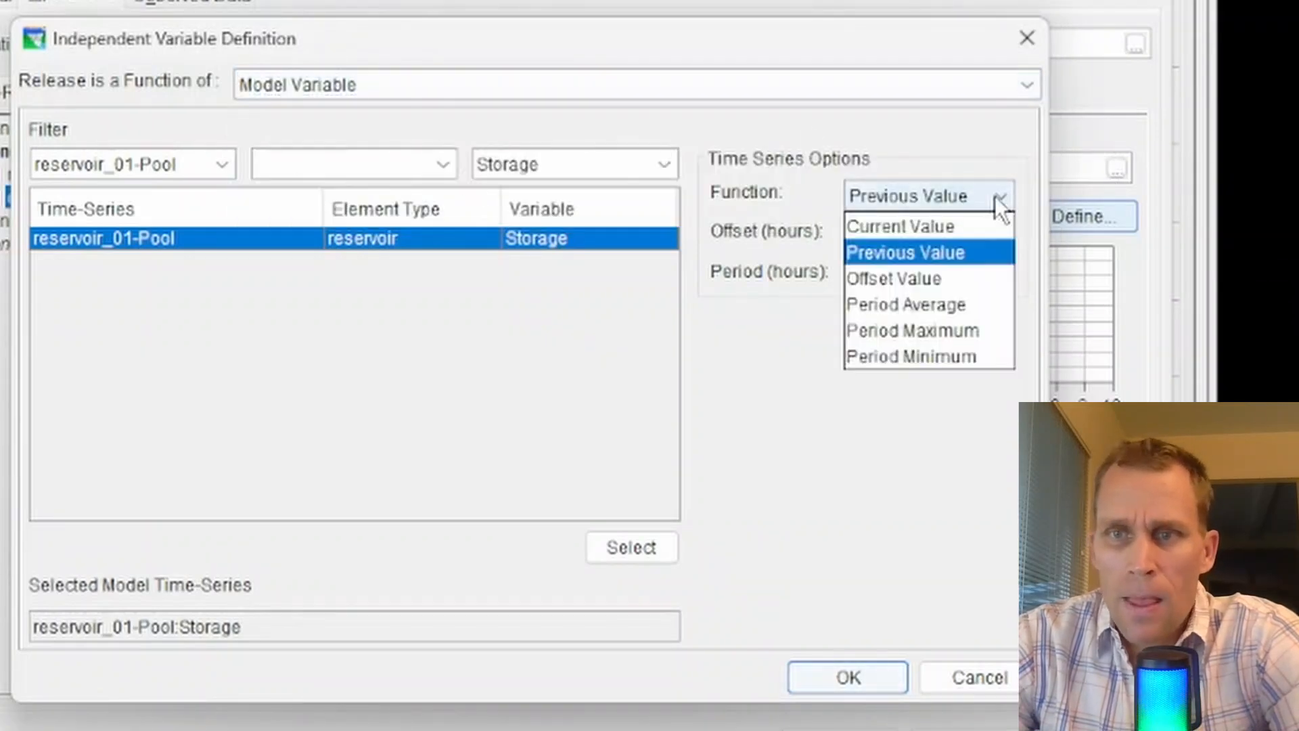
left_click(962, 224)
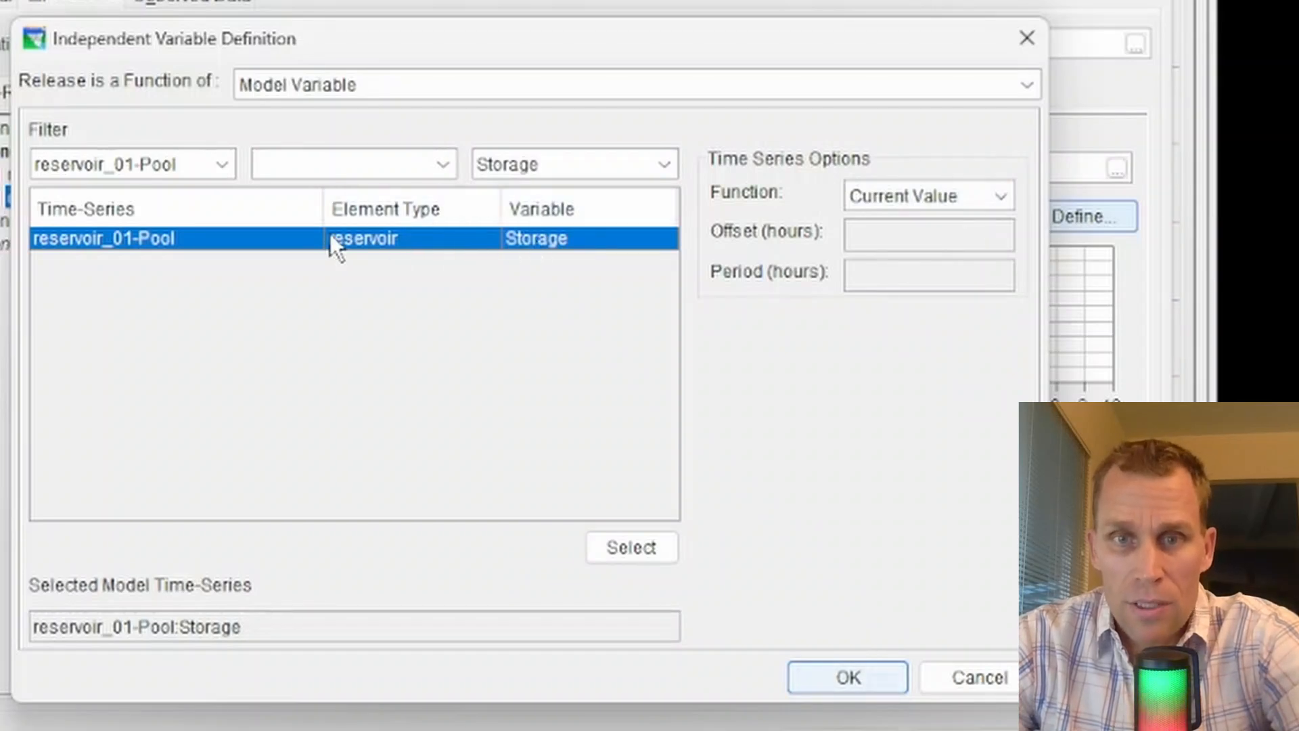
left_click(984, 196)
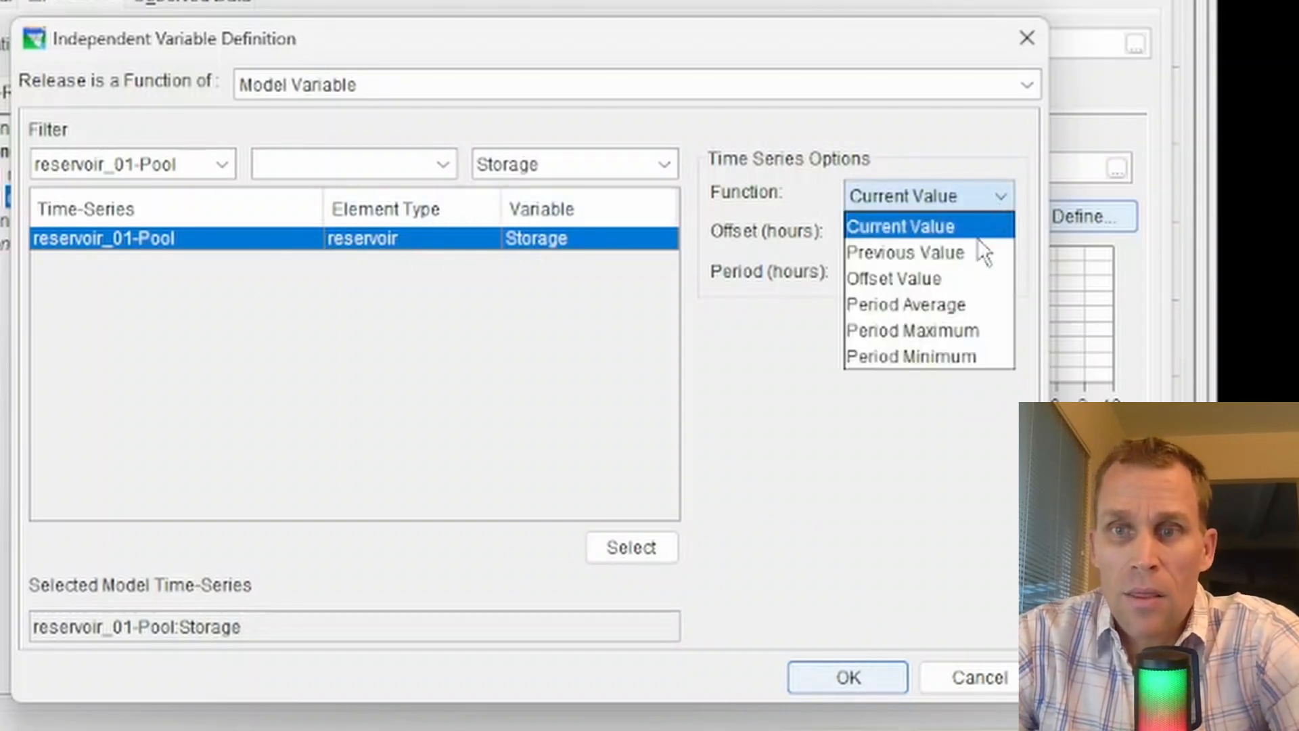
left_click(974, 252)
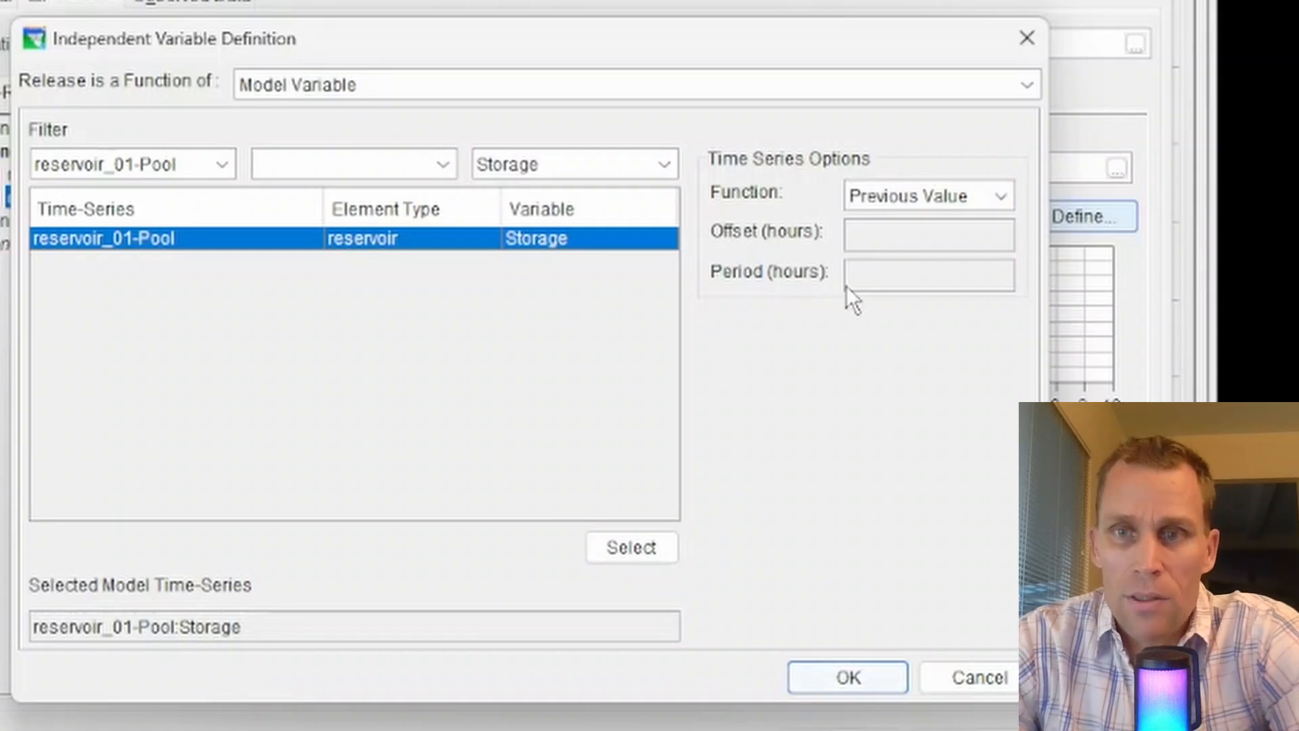
Switch the storage function to Offset Value with an offset of -3 hours.
left_click(1011, 196)
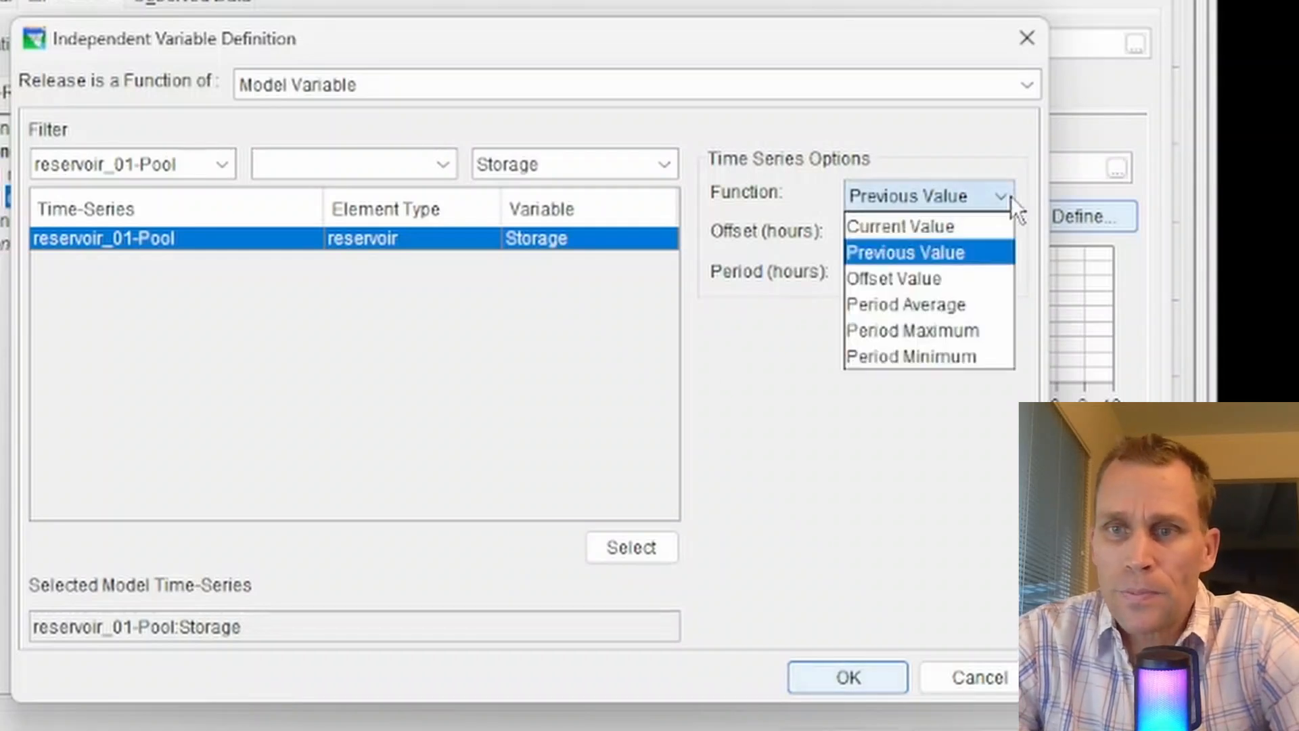
left_click(920, 278)
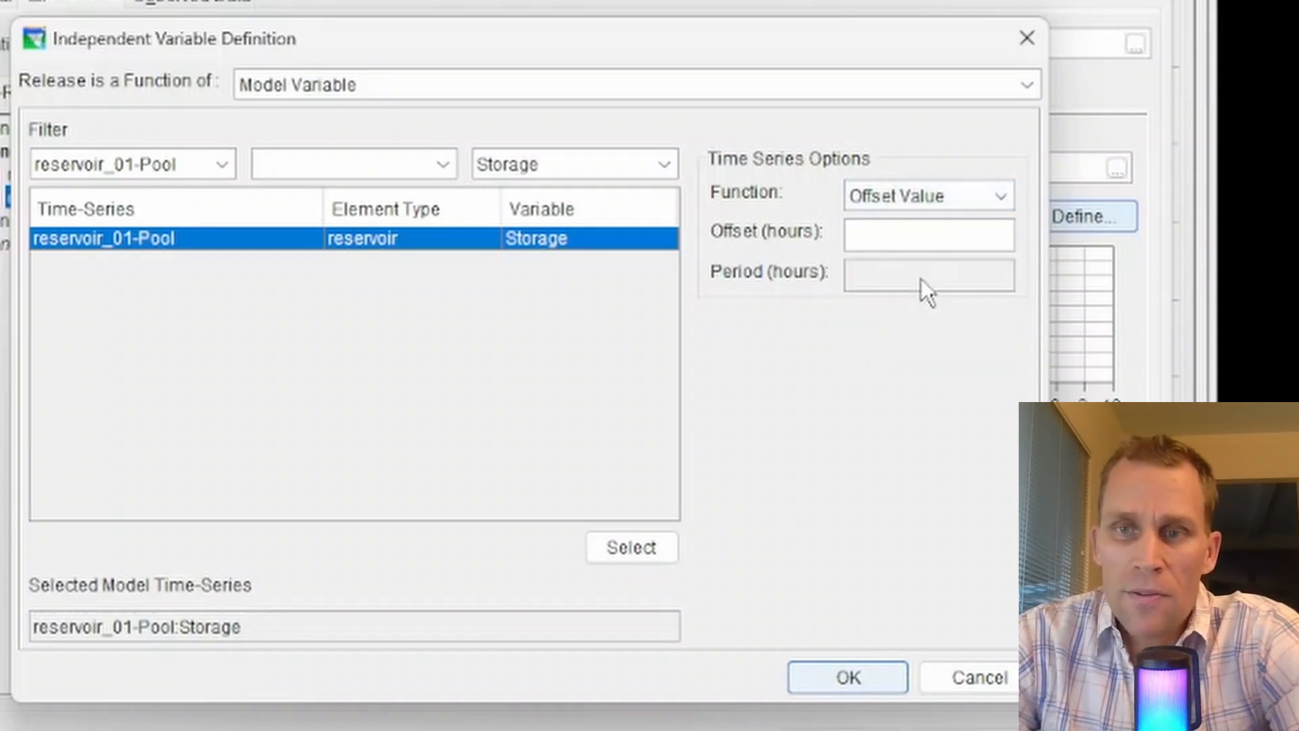
left_click(930, 241)
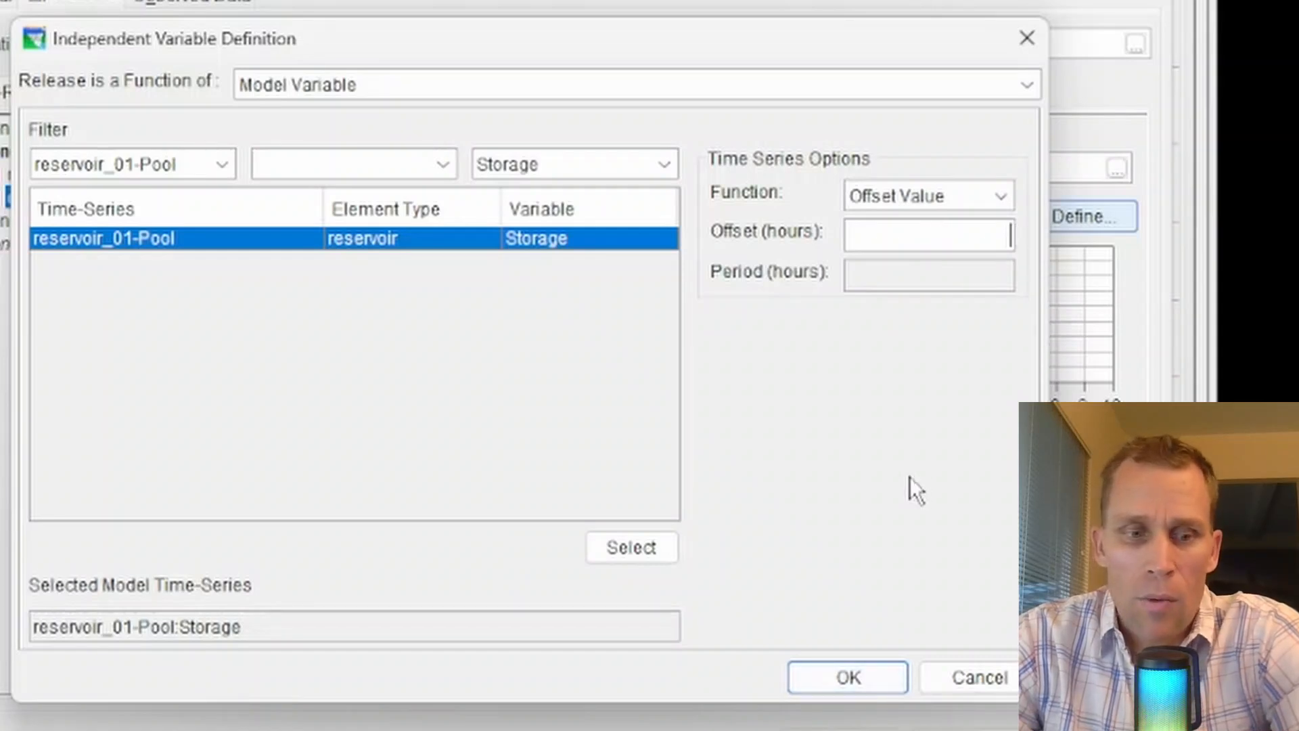
type("1")
key("BackSpace")
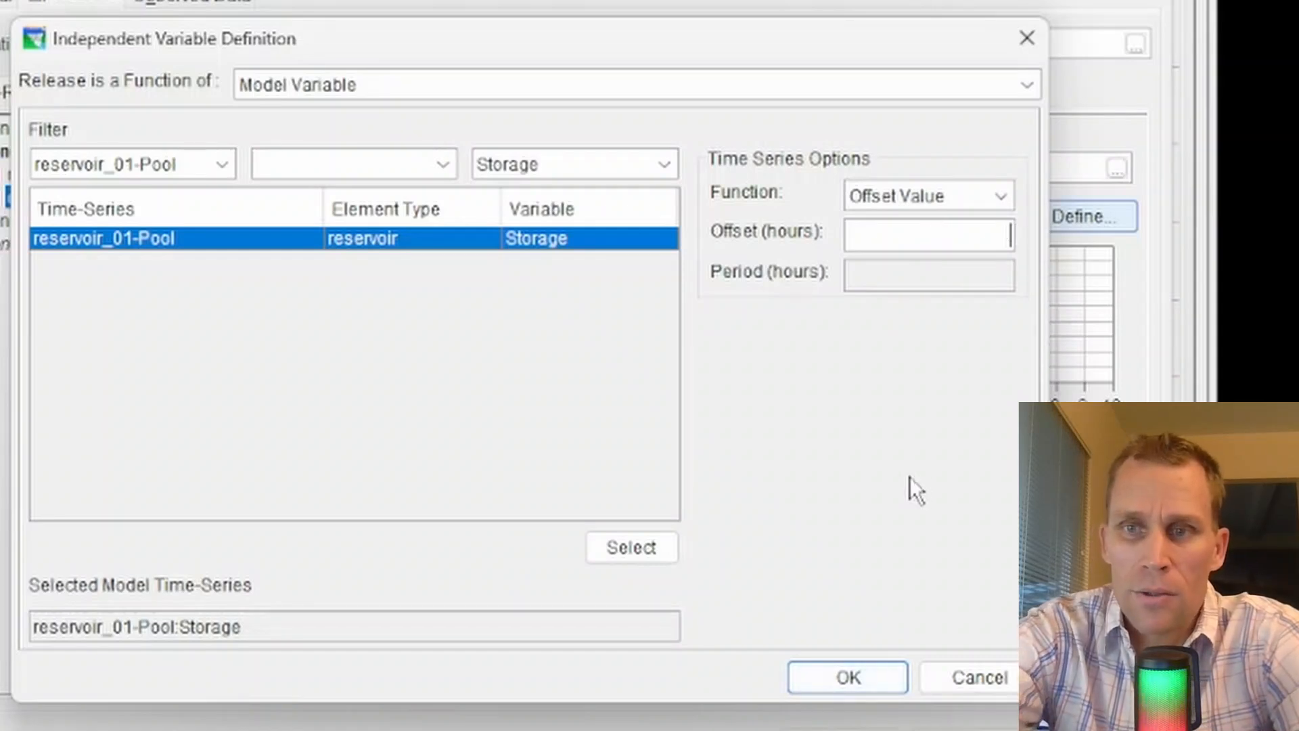
type("3")
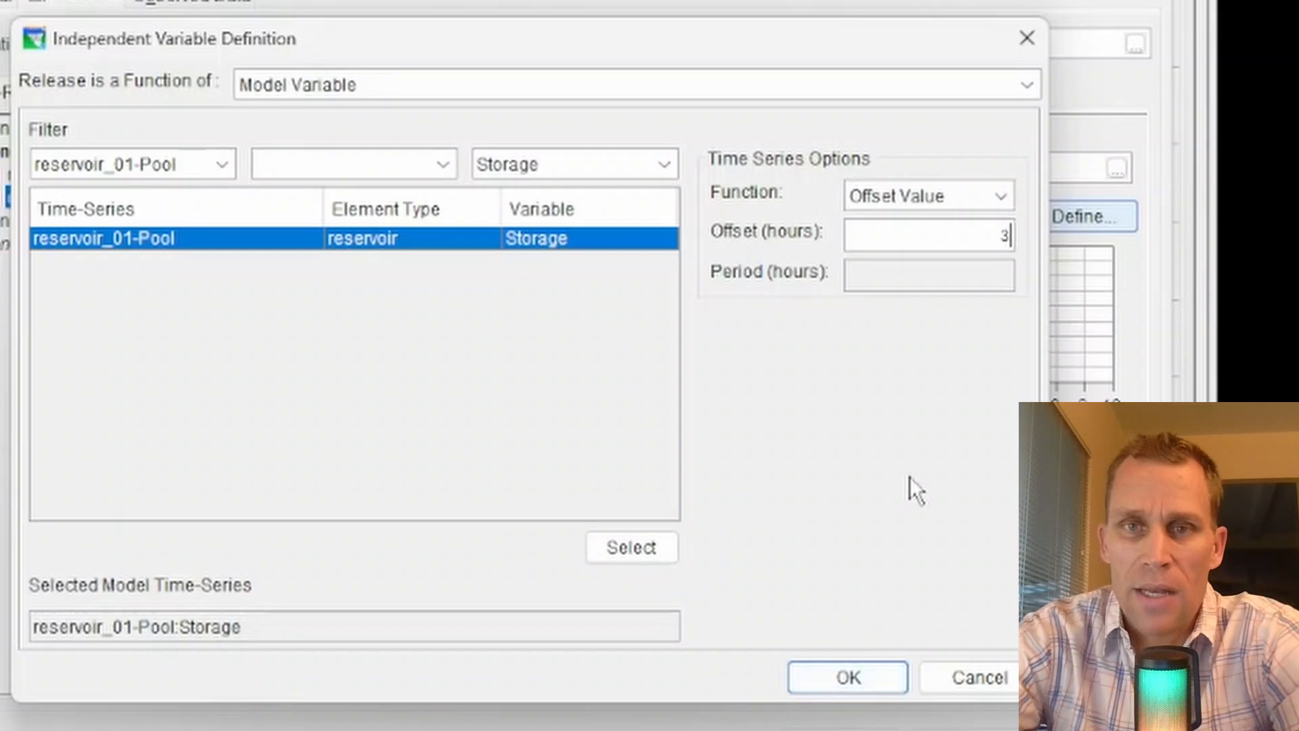
key("BackSpace")
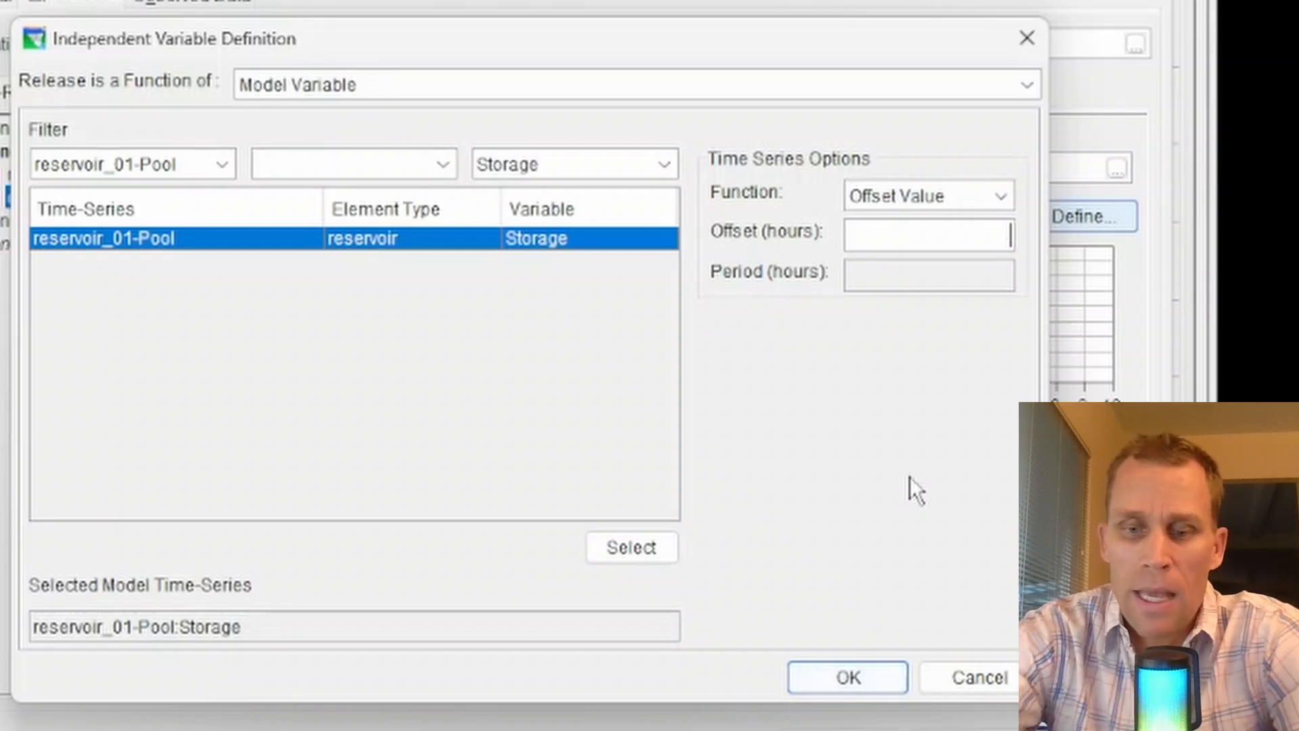
type("-3")
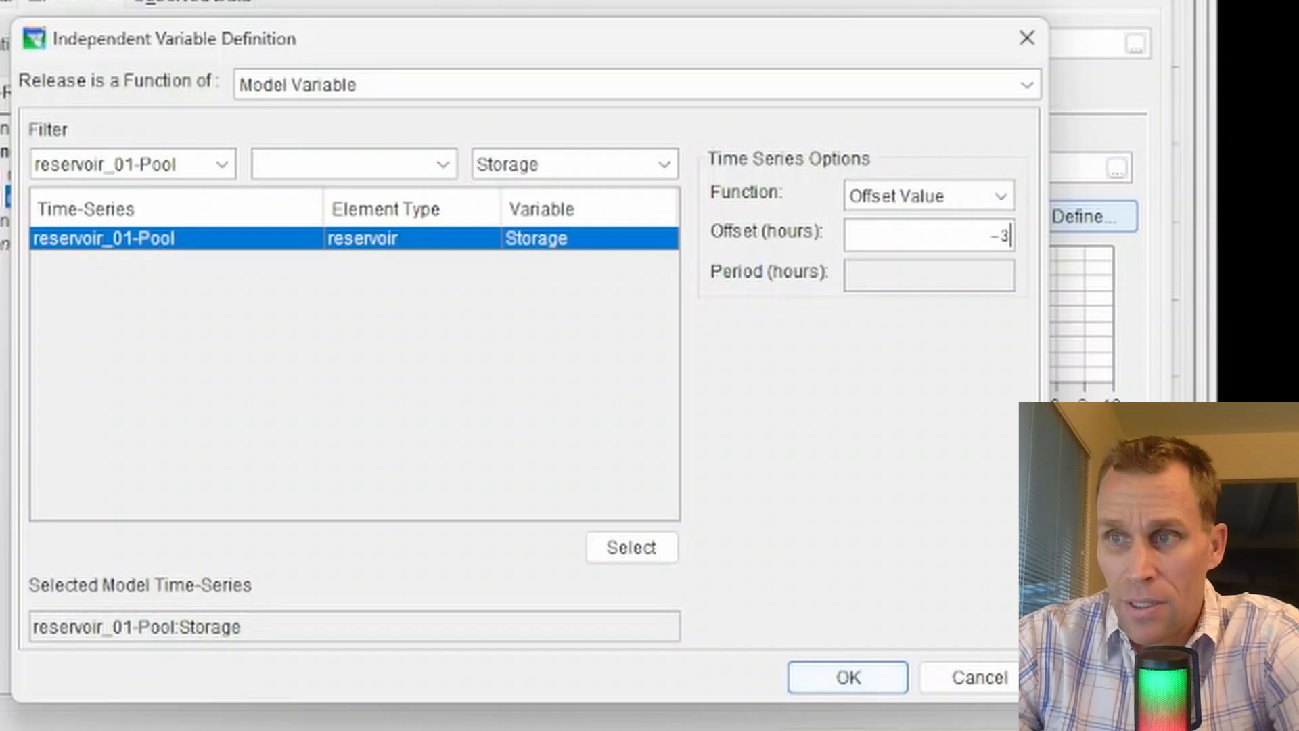
Try offsets of -1, -2, 0 and 1 hours for the storage offset value.
left_click_drag(925, 237, 1008, 237)
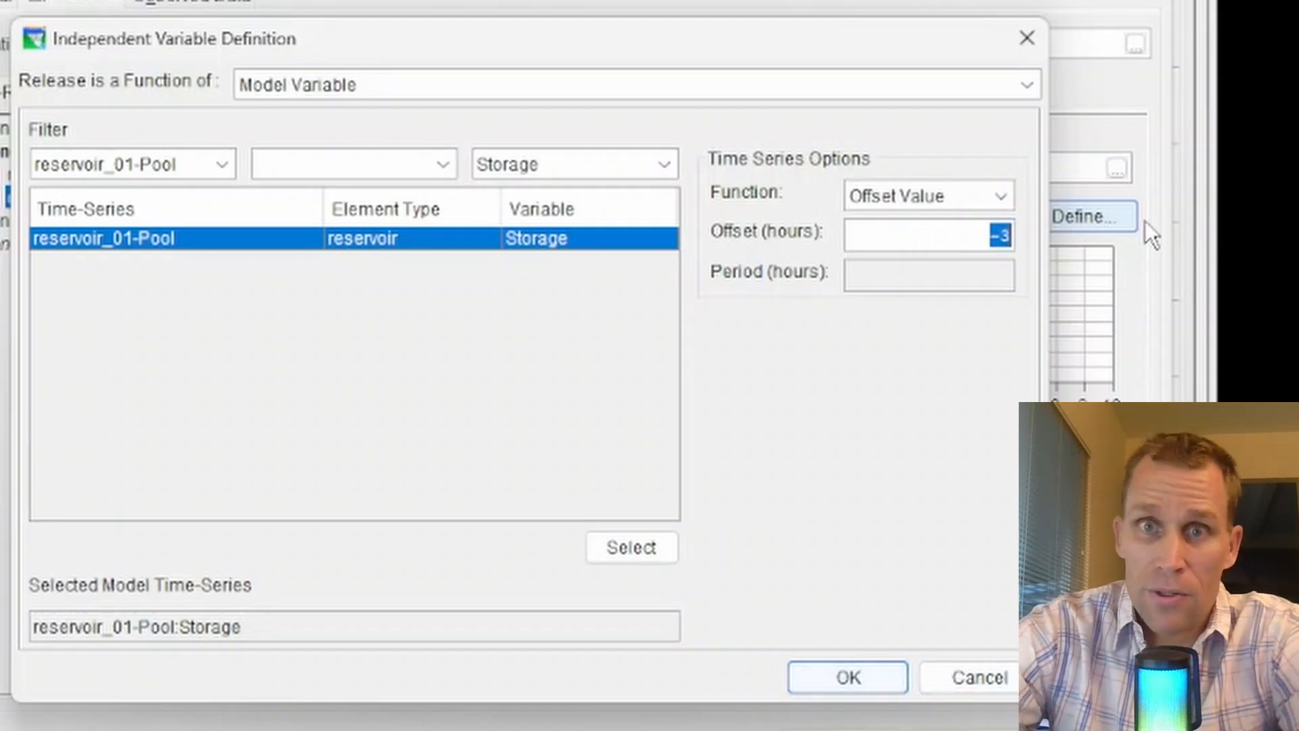
type("-1")
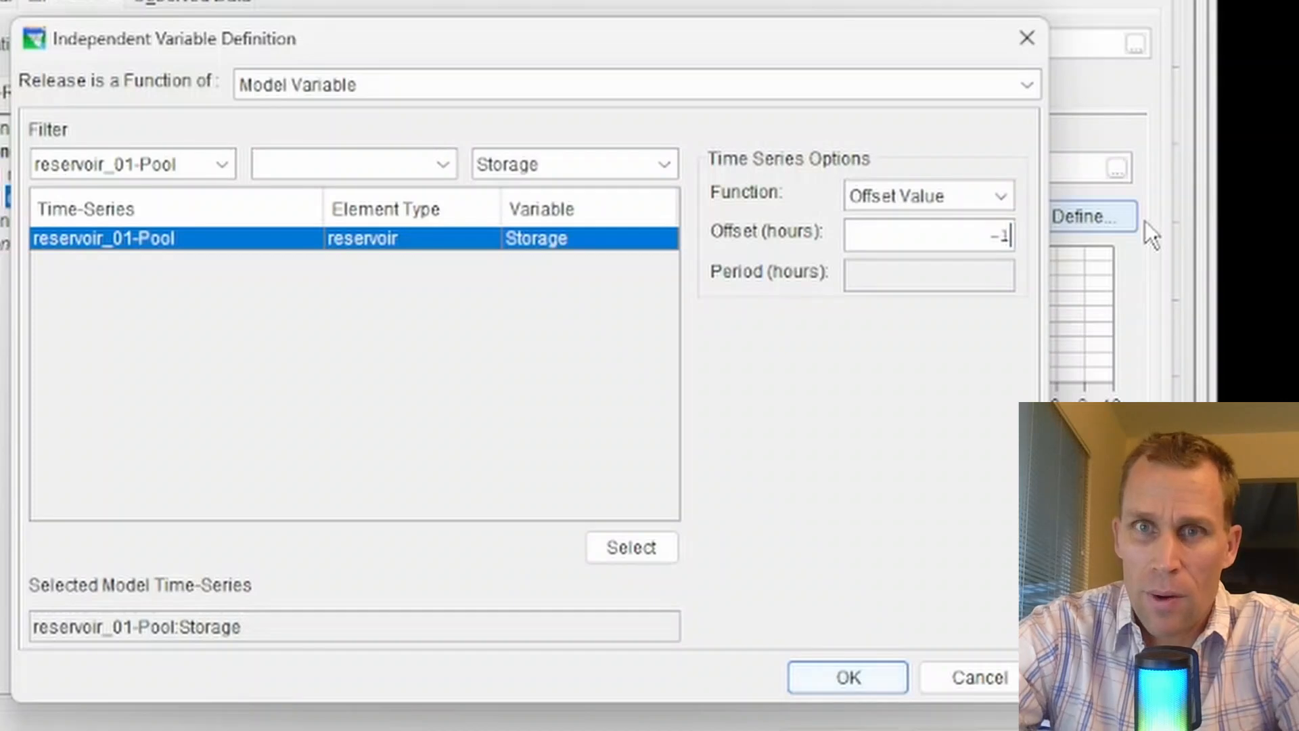
key("shift+Left")
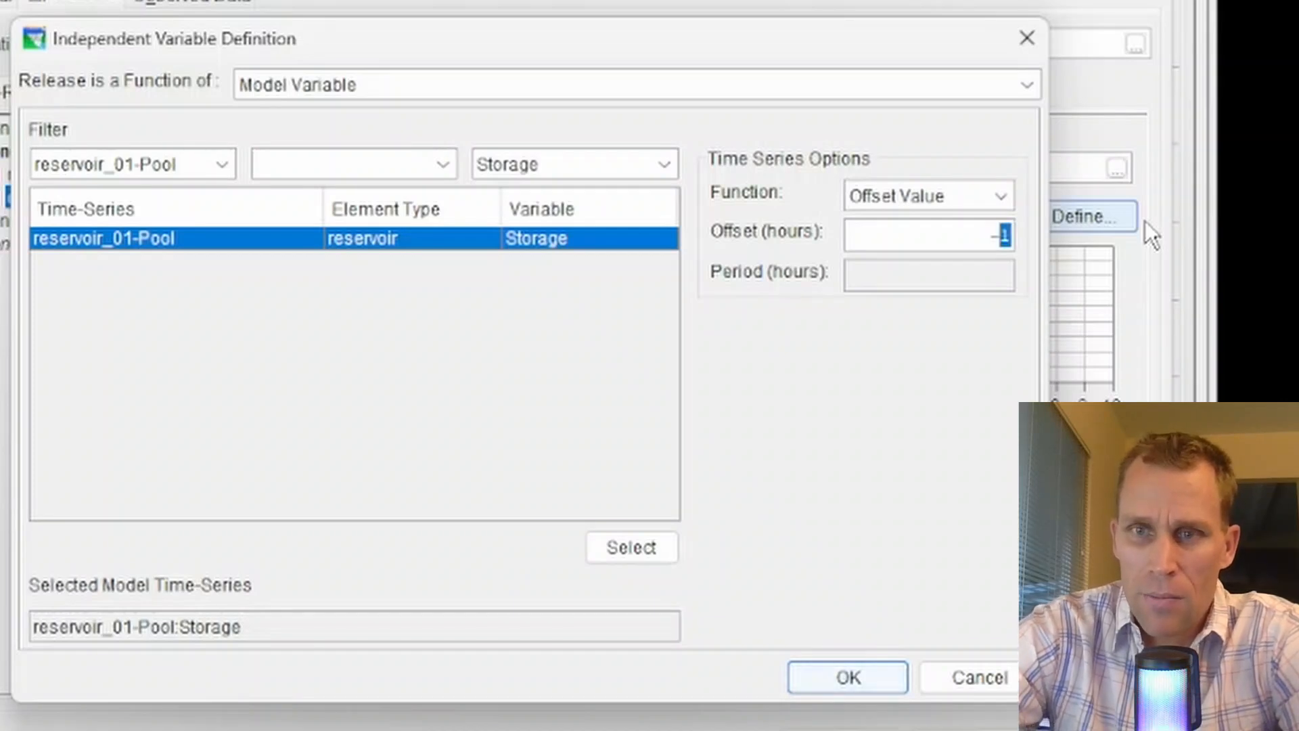
type("2")
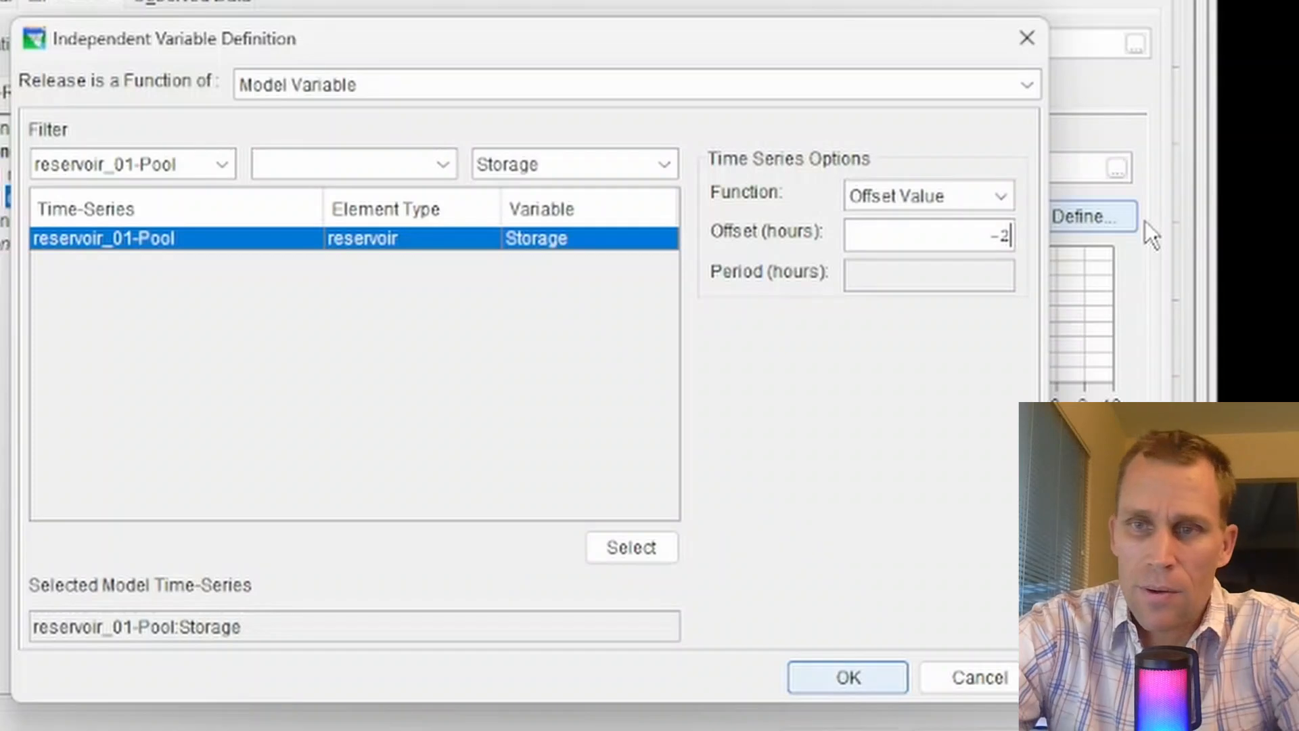
key("shift+Left")
key("shift+Left")
type("0")
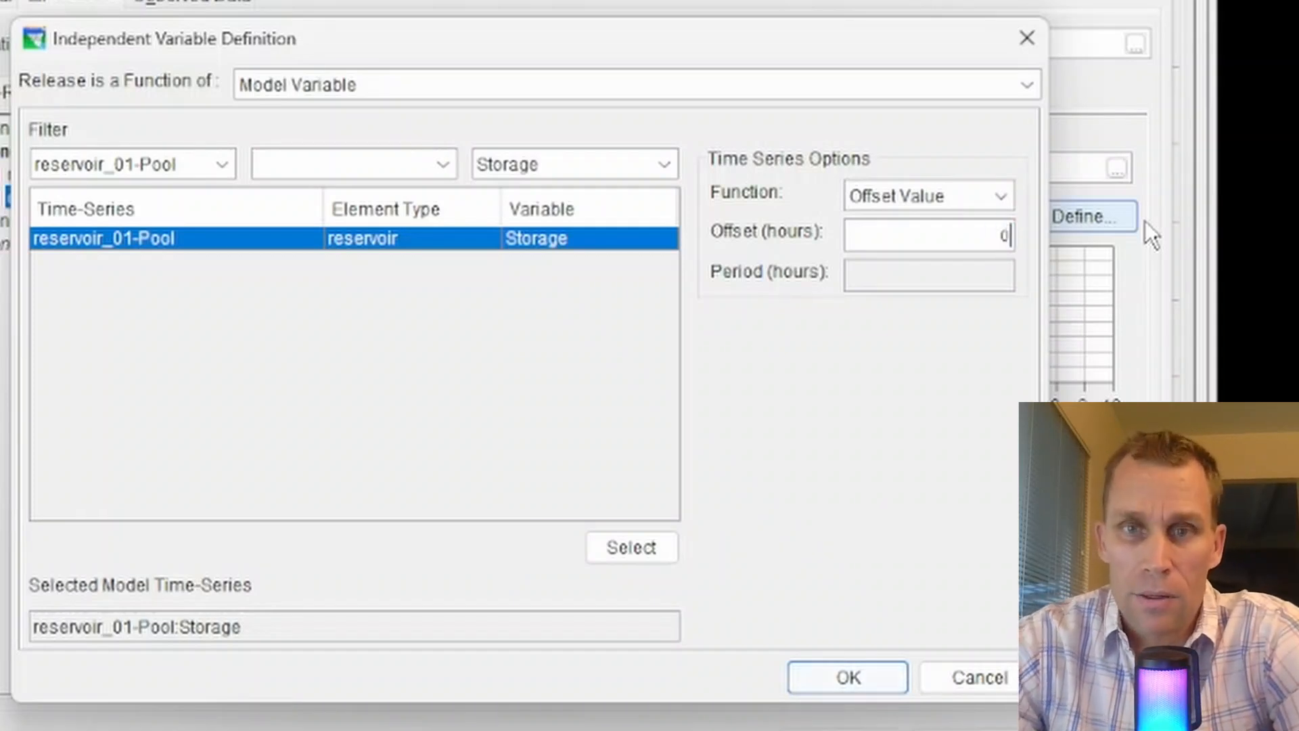
key("shift+Left")
type("1")
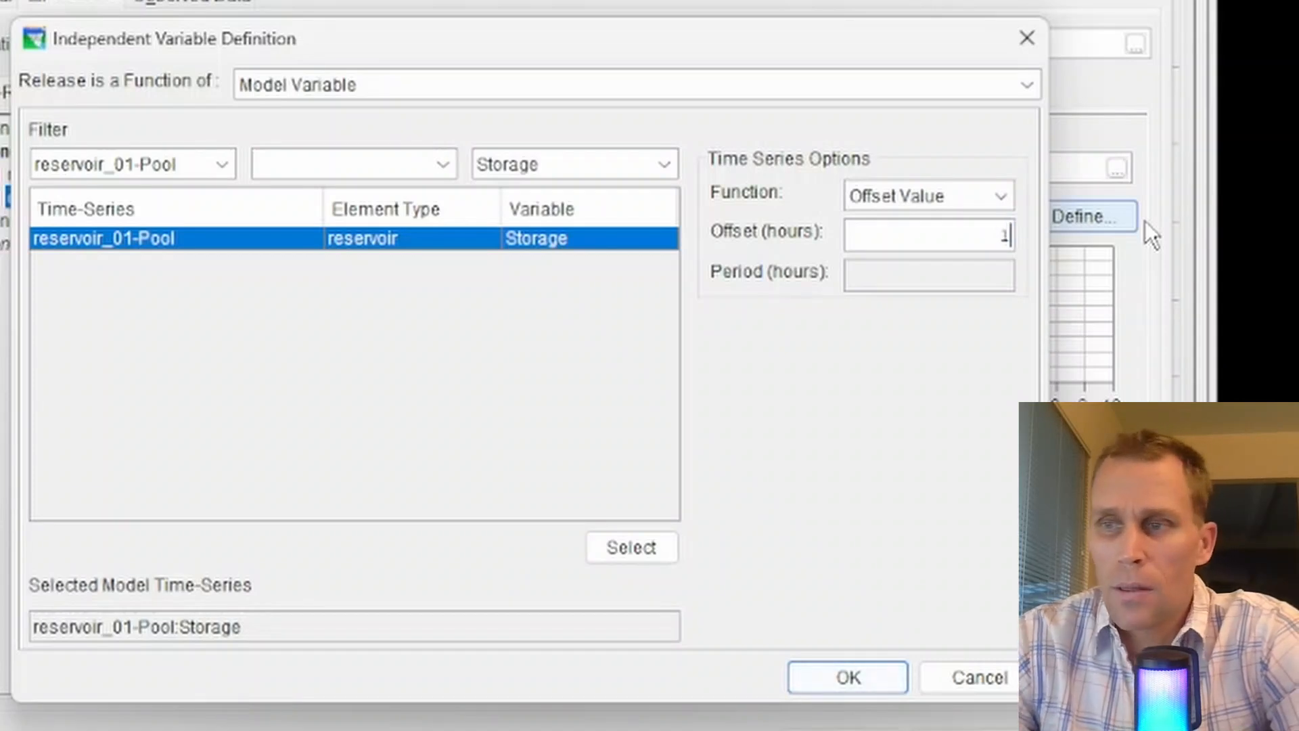
Switch the storage function to Period Average.
left_click(1005, 202)
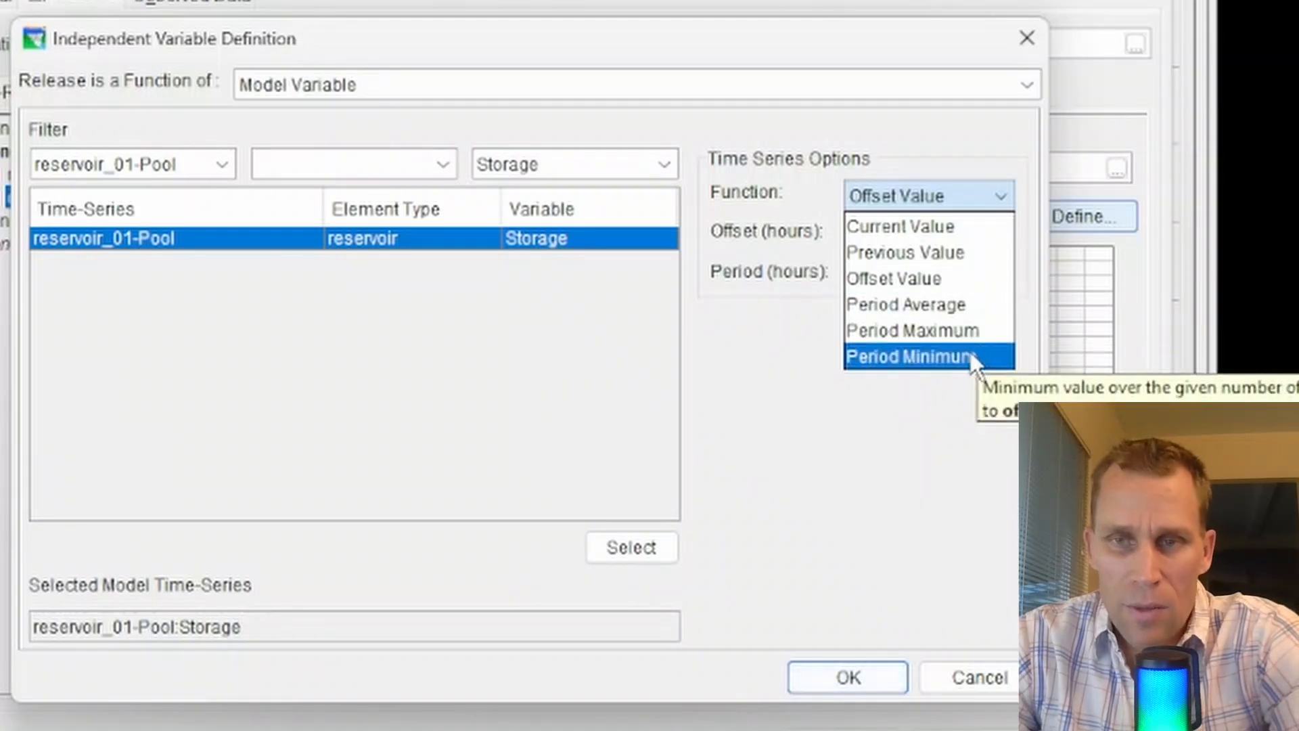
left_click(945, 307)
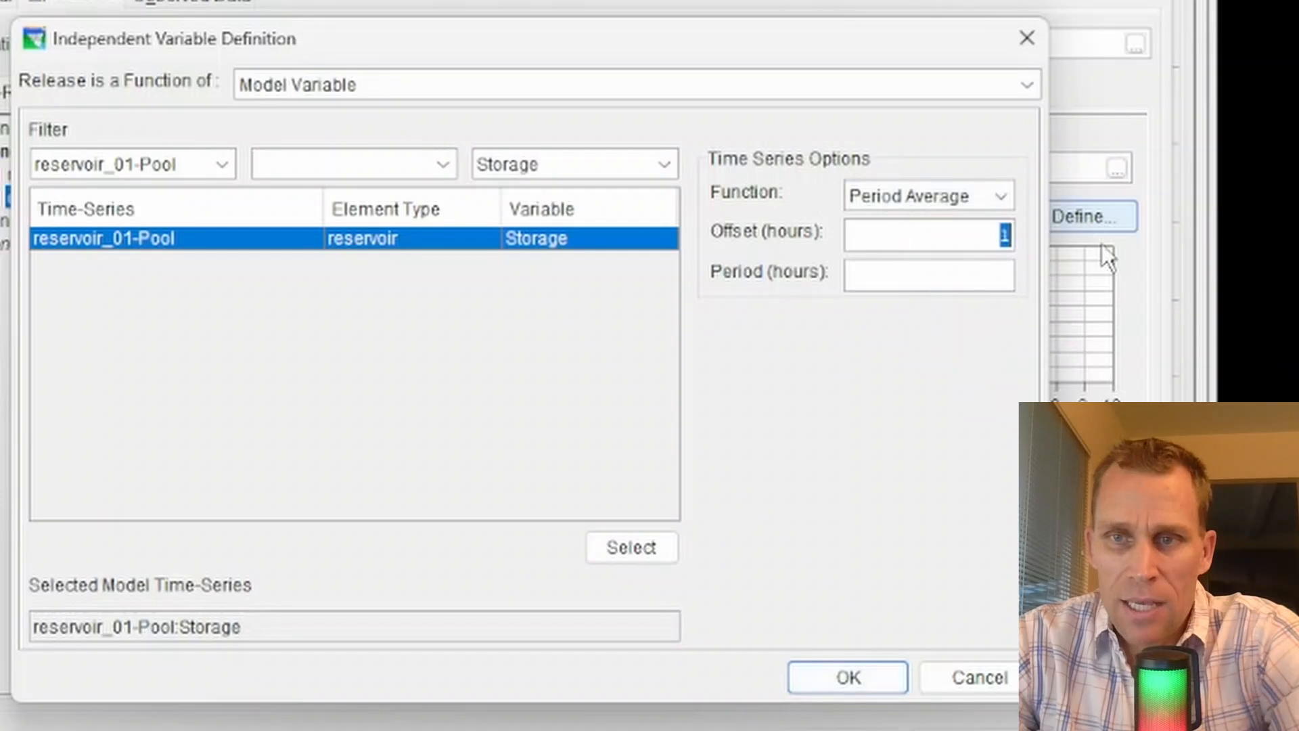
left_click(943, 276)
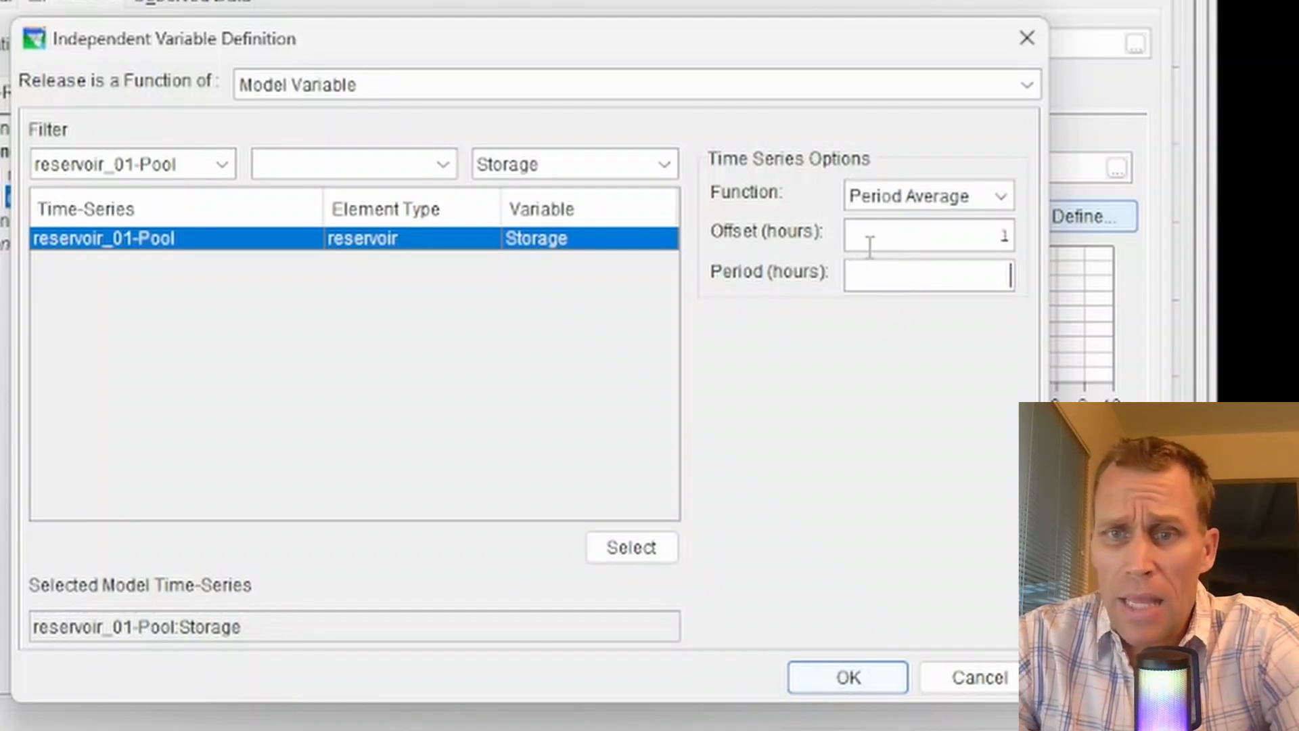
left_click(907, 235)
double_click(907, 235)
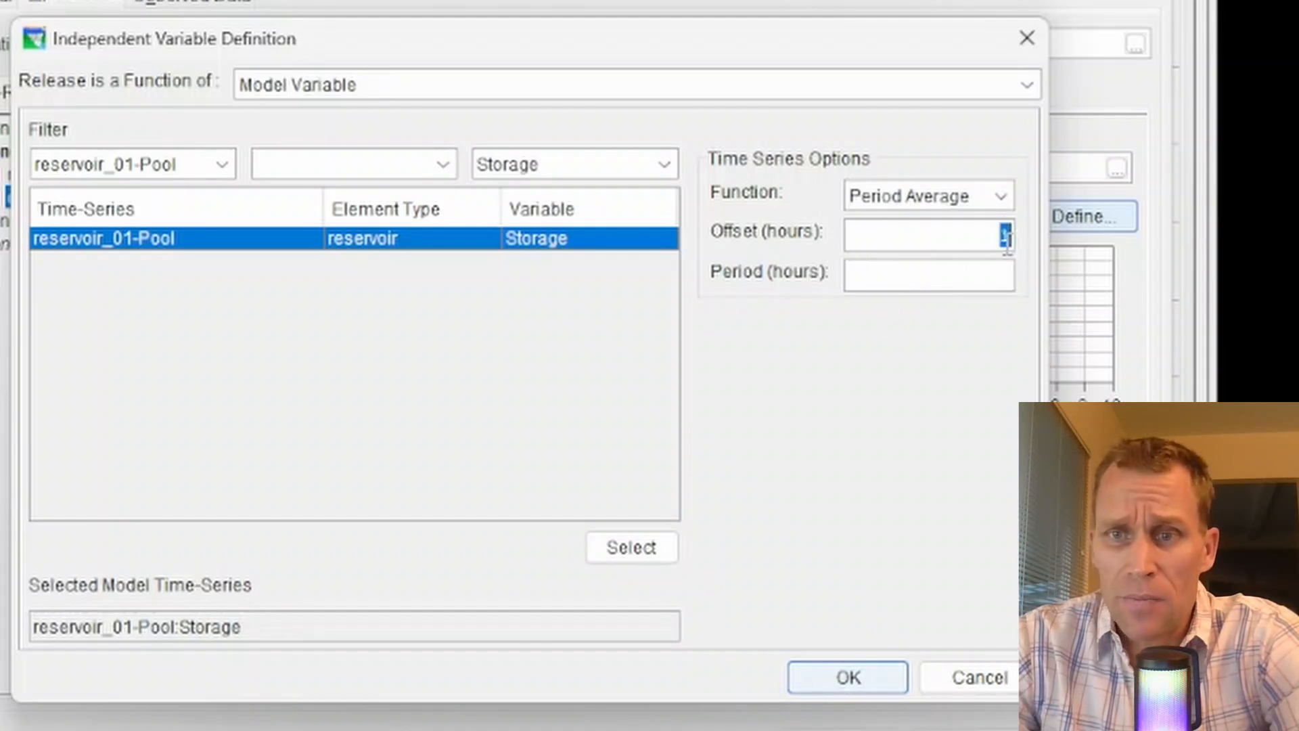
left_click(907, 196)
left_click(956, 146)
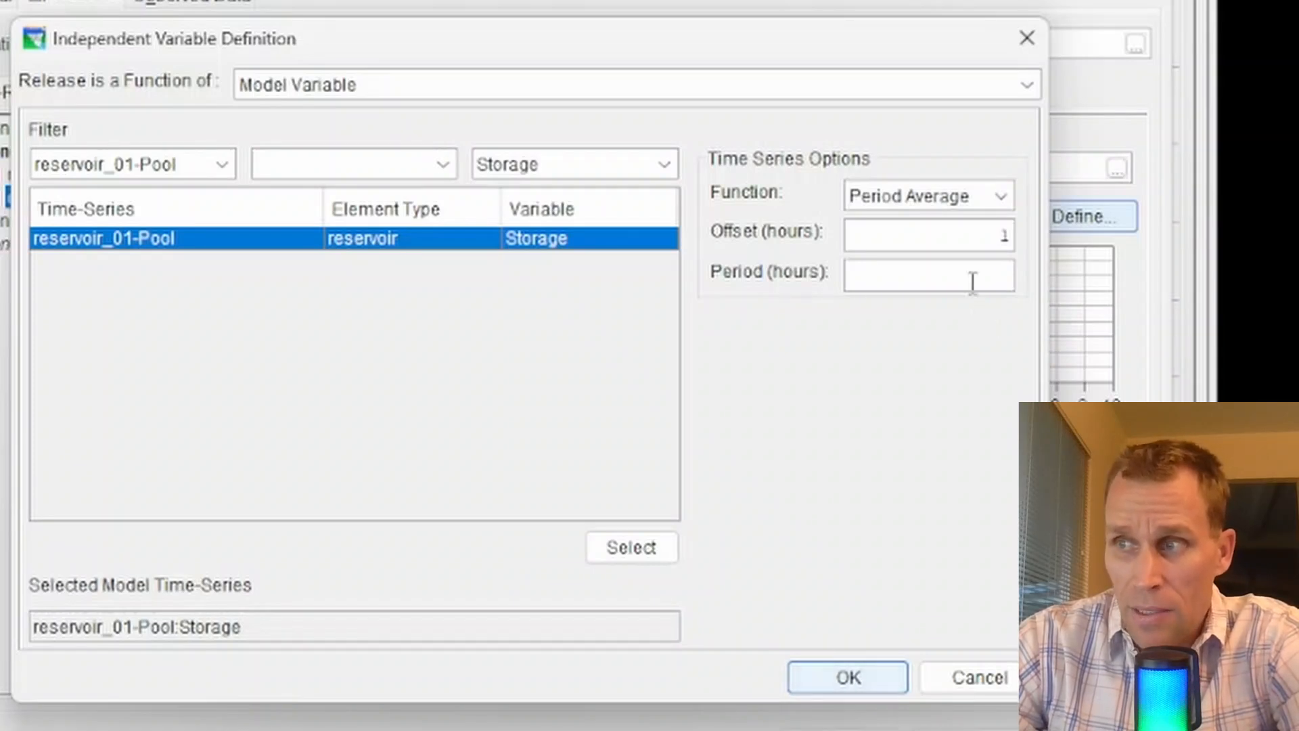
Set the Period Average offset to -3 hours and the period to 6 hours.
left_click(985, 196)
left_click(975, 298)
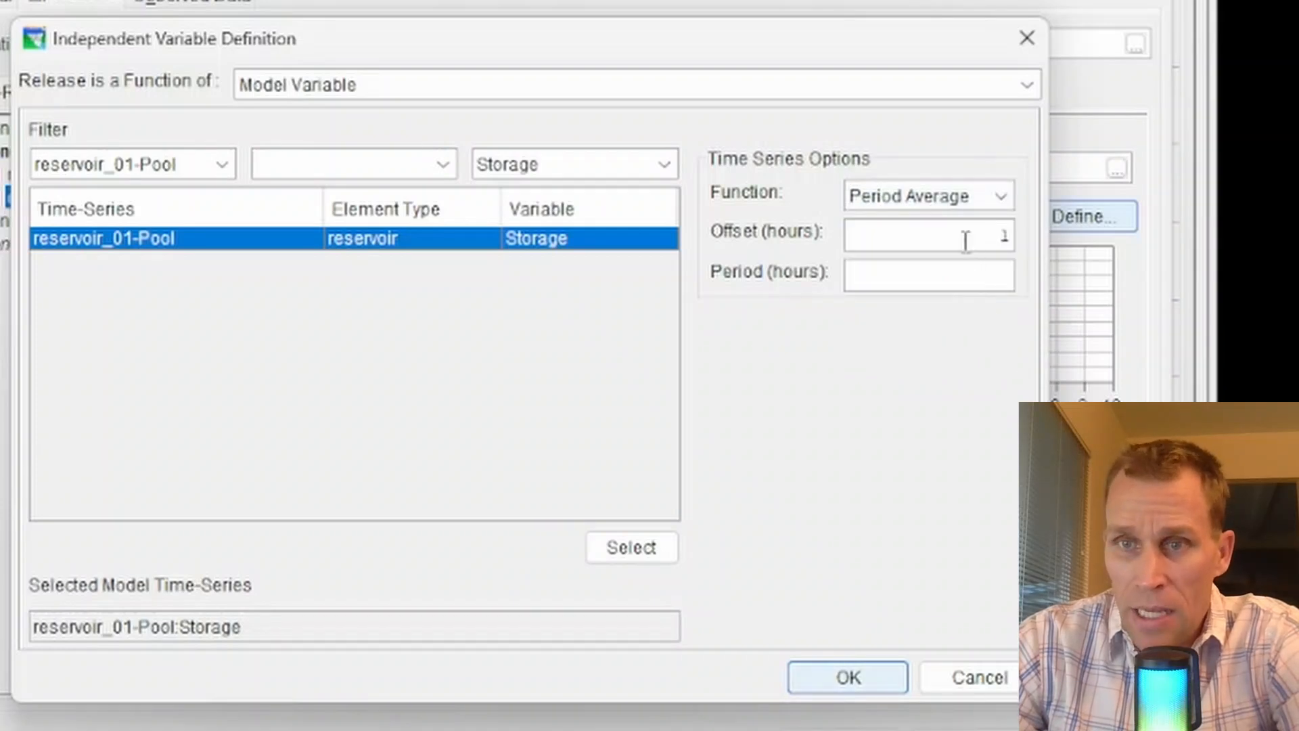
left_click_drag(965, 236, 1163, 242)
type("-3")
key("Tab")
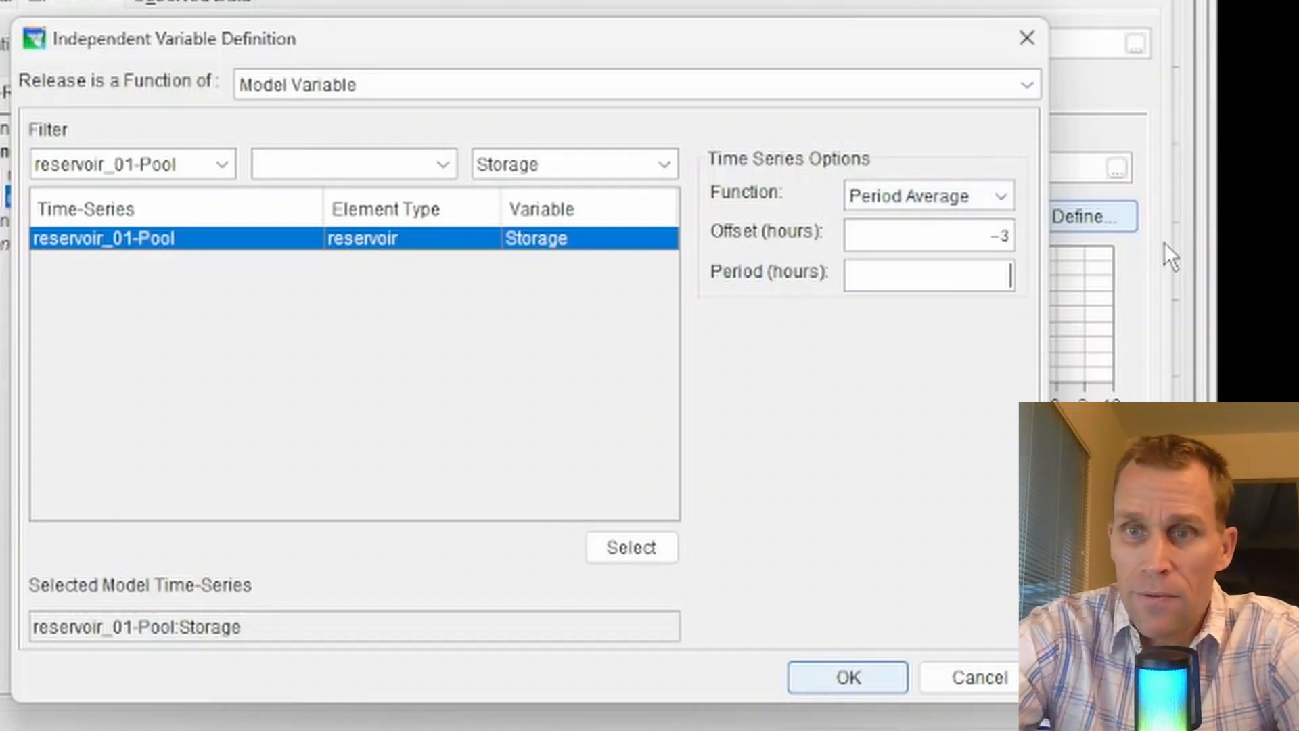
type("6")
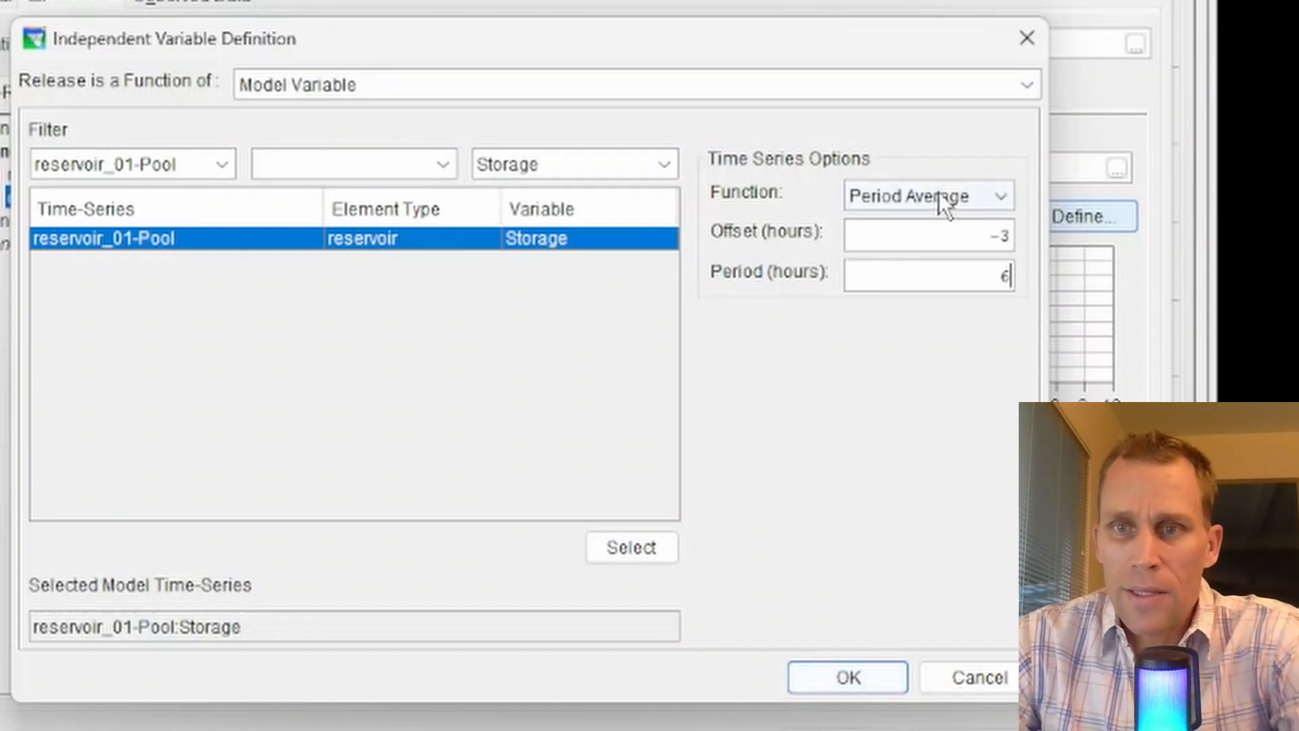
Return the storage function to Previous Value, apply the definition, and reopen the independent variable definition.
left_click(996, 192)
left_click(940, 253)
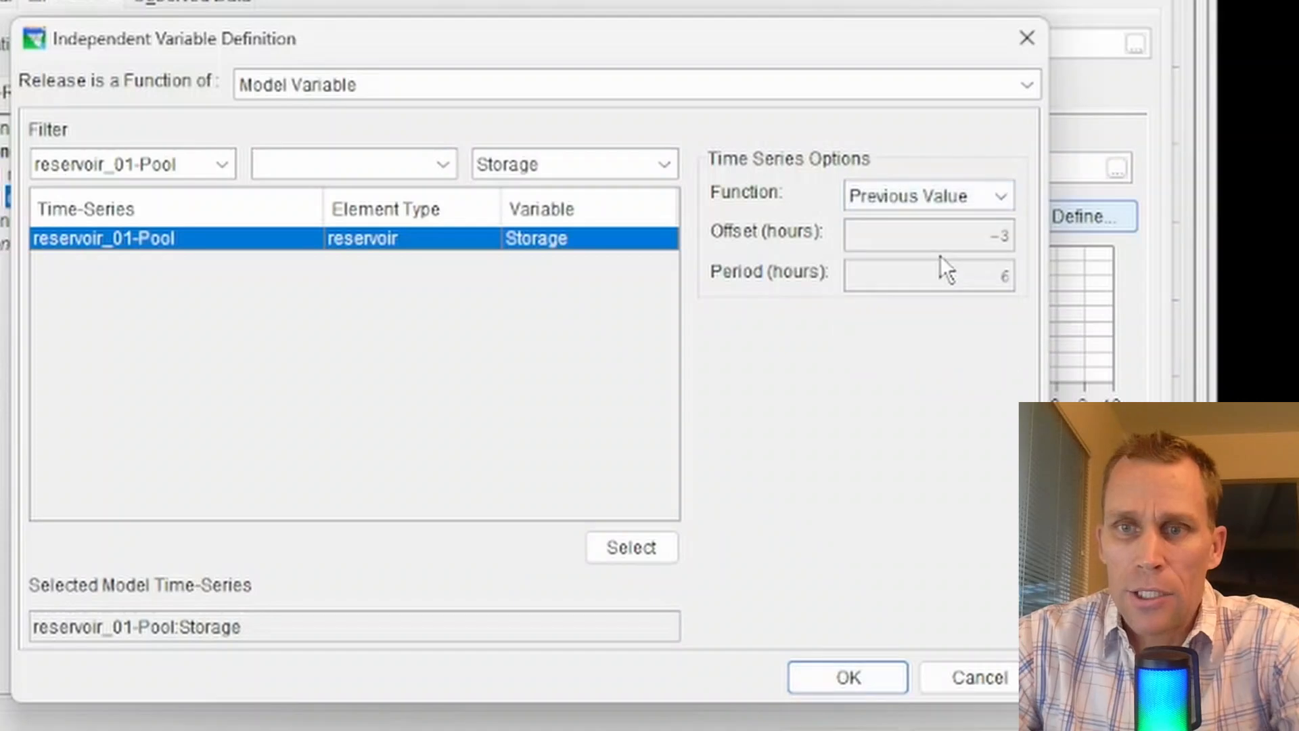
left_click(870, 677)
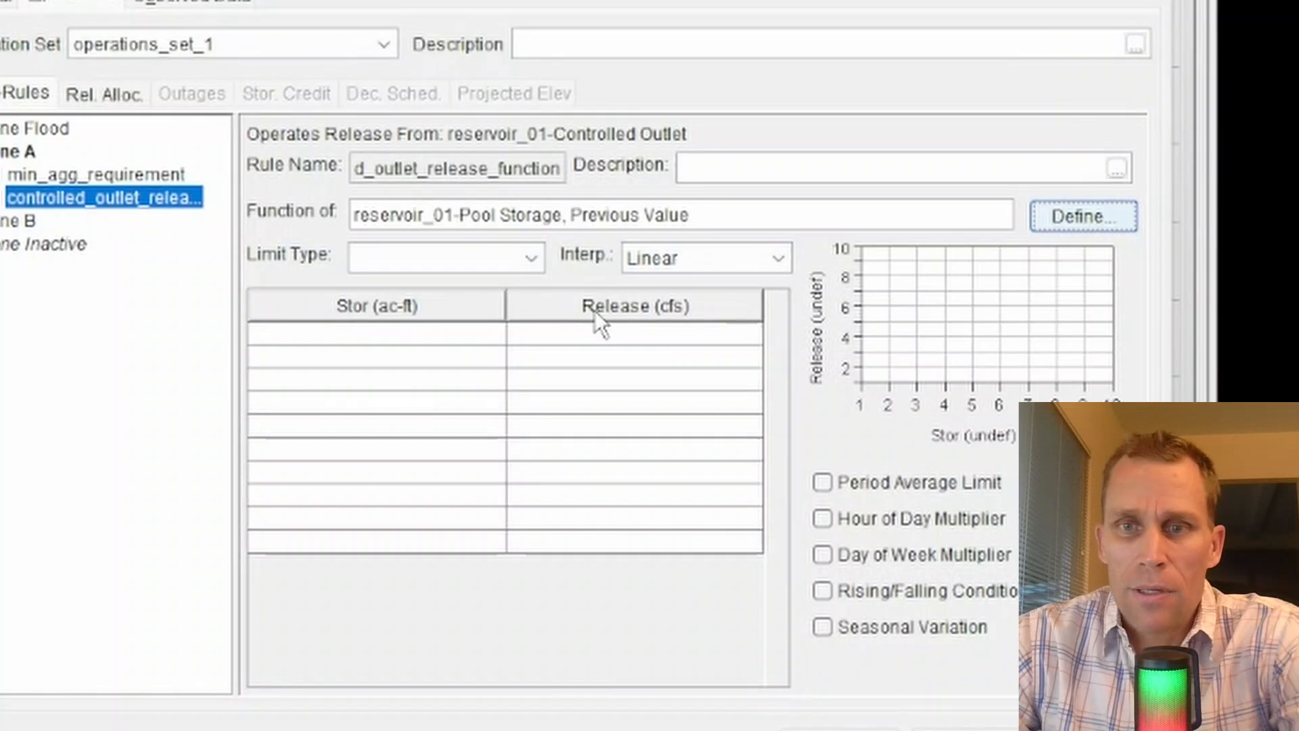
left_click(1089, 217)
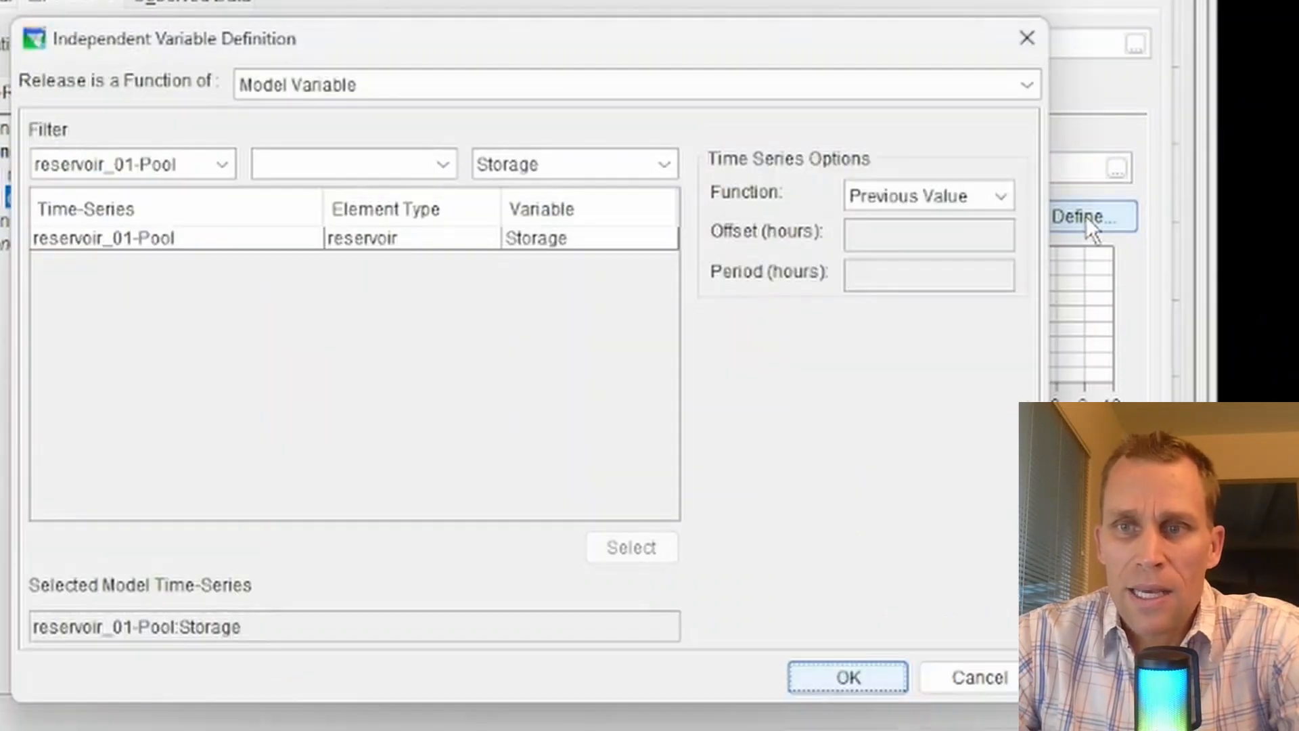
Try defining the independent variable as an External Variable with a test variable name, then clear the name.
left_click(448, 85)
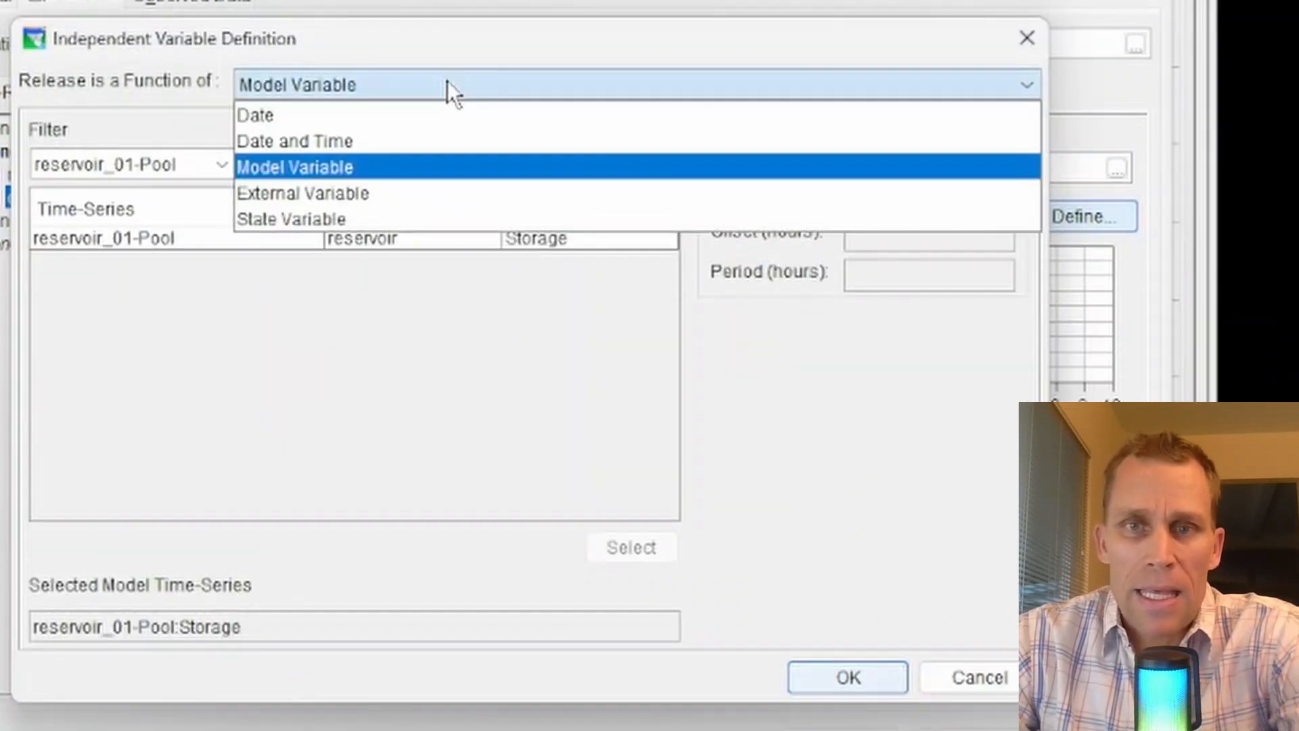
left_click(382, 197)
left_click(241, 135)
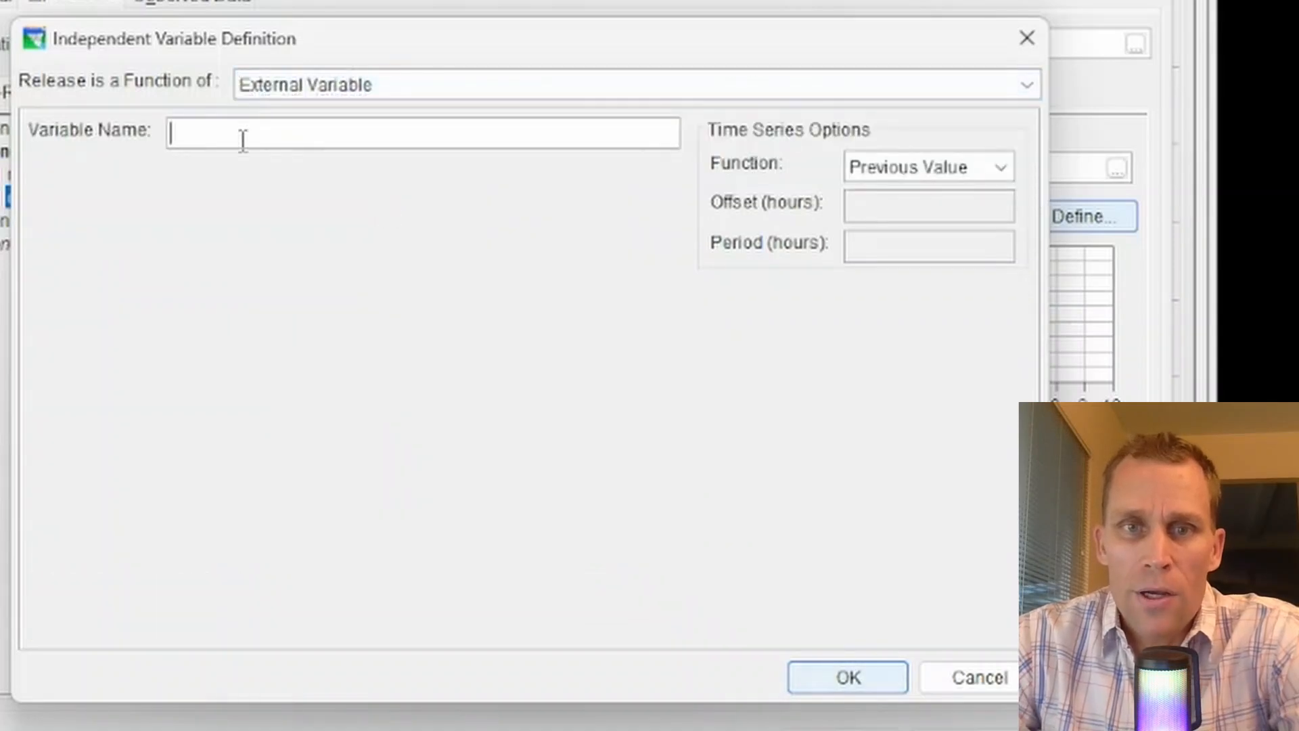
type("asdfasdfasdf")
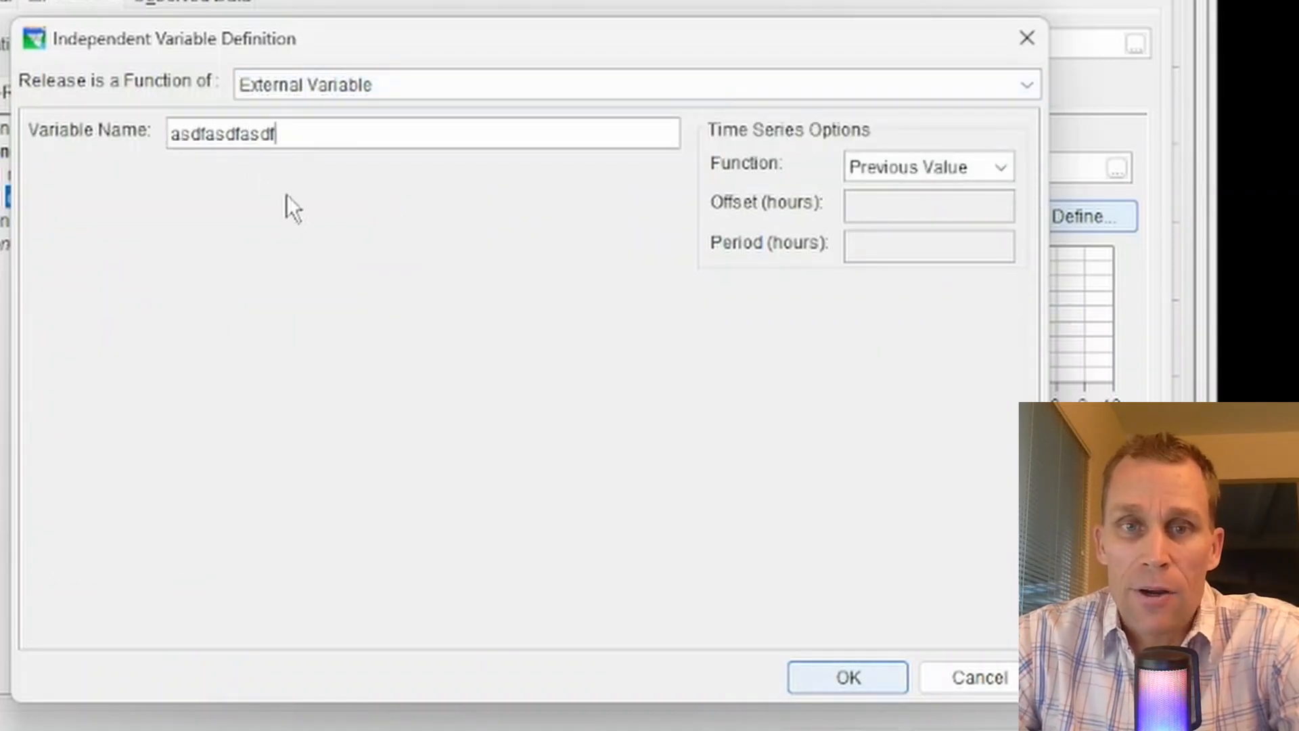
left_click_drag(353, 128, 127, 143)
type("asdfas")
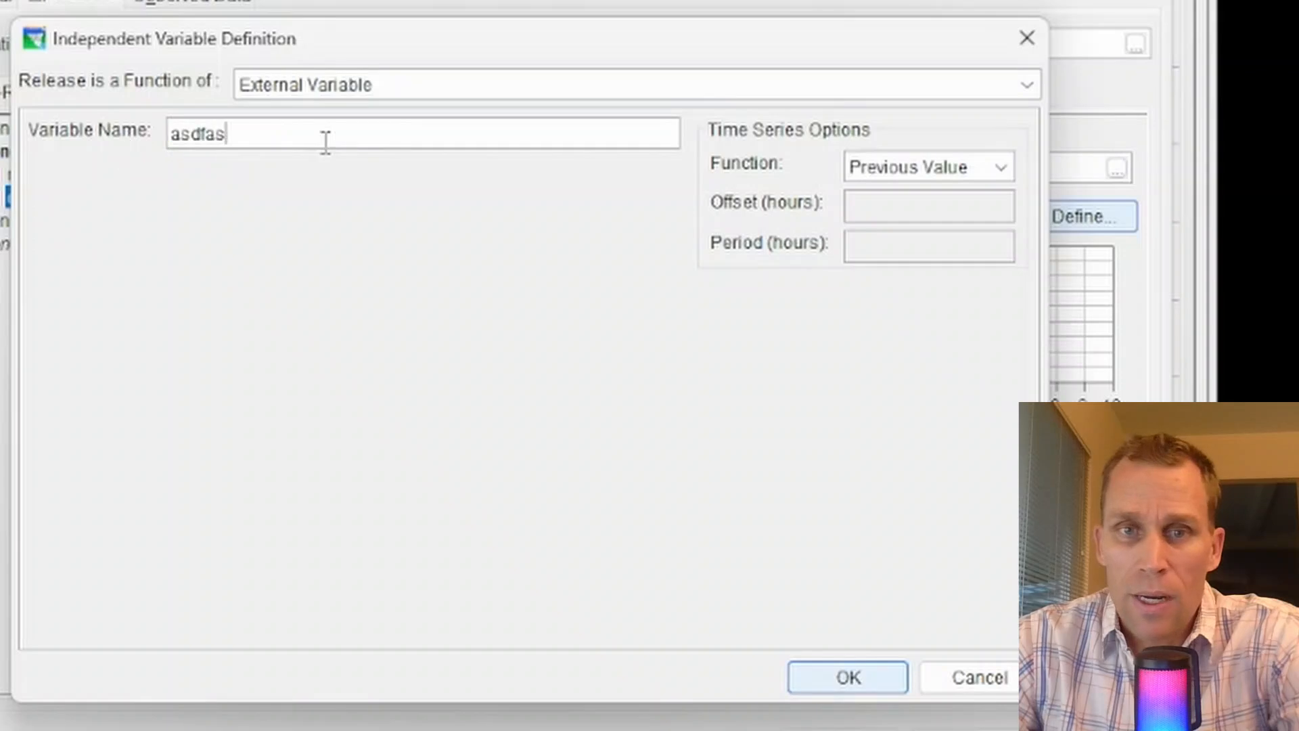
type("df")
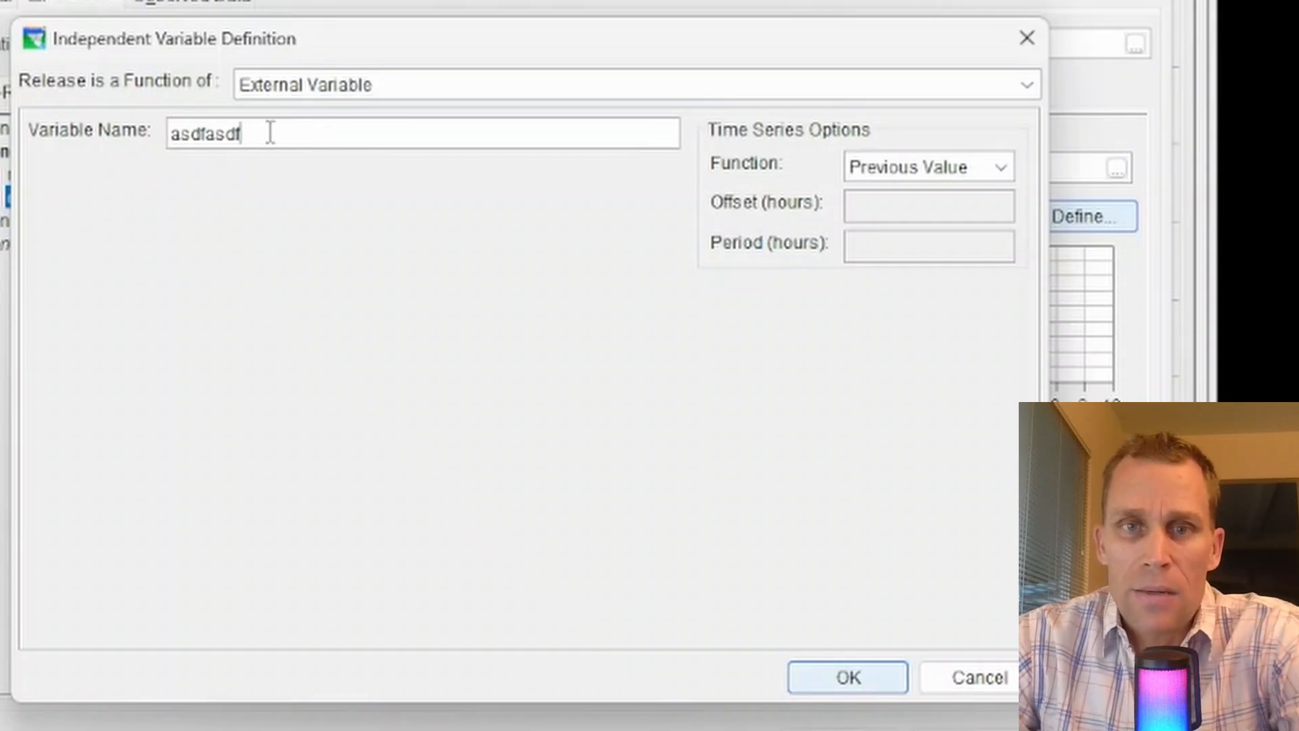
left_click_drag(270, 132, 166, 135)
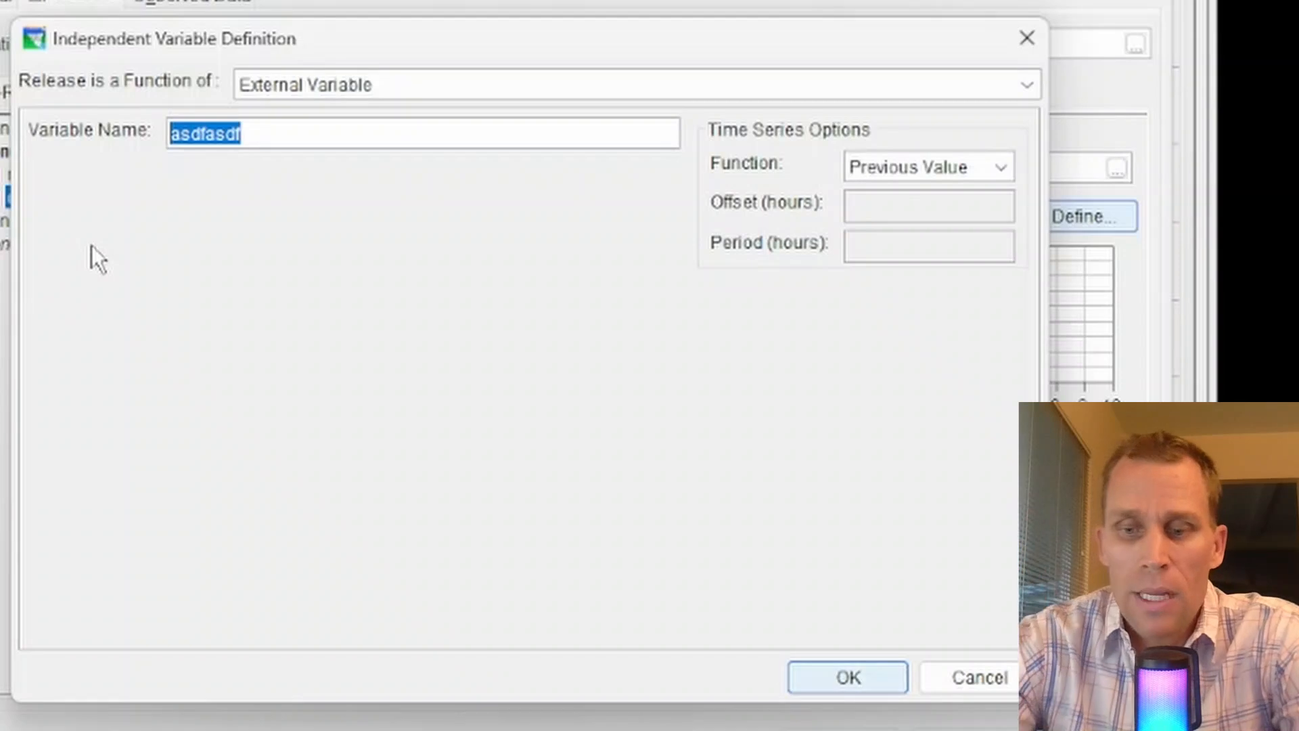
key("BackSpace")
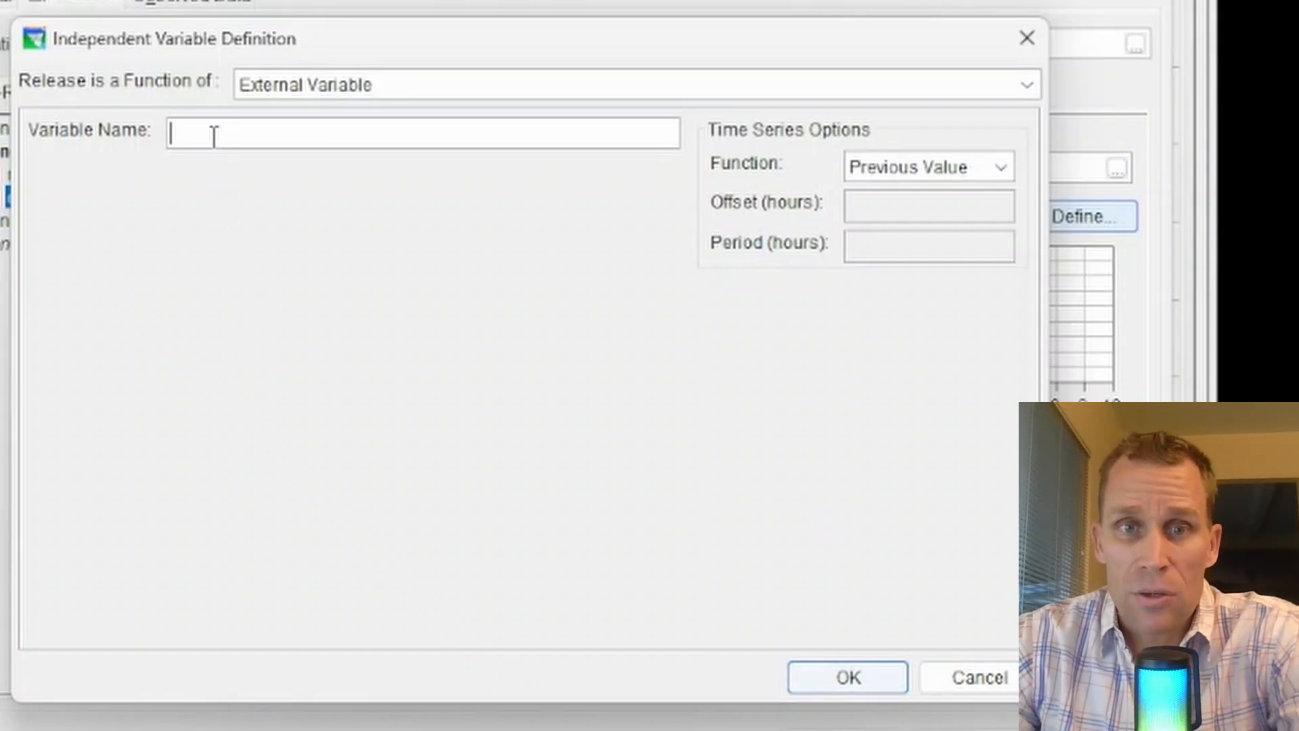
type("asdf")
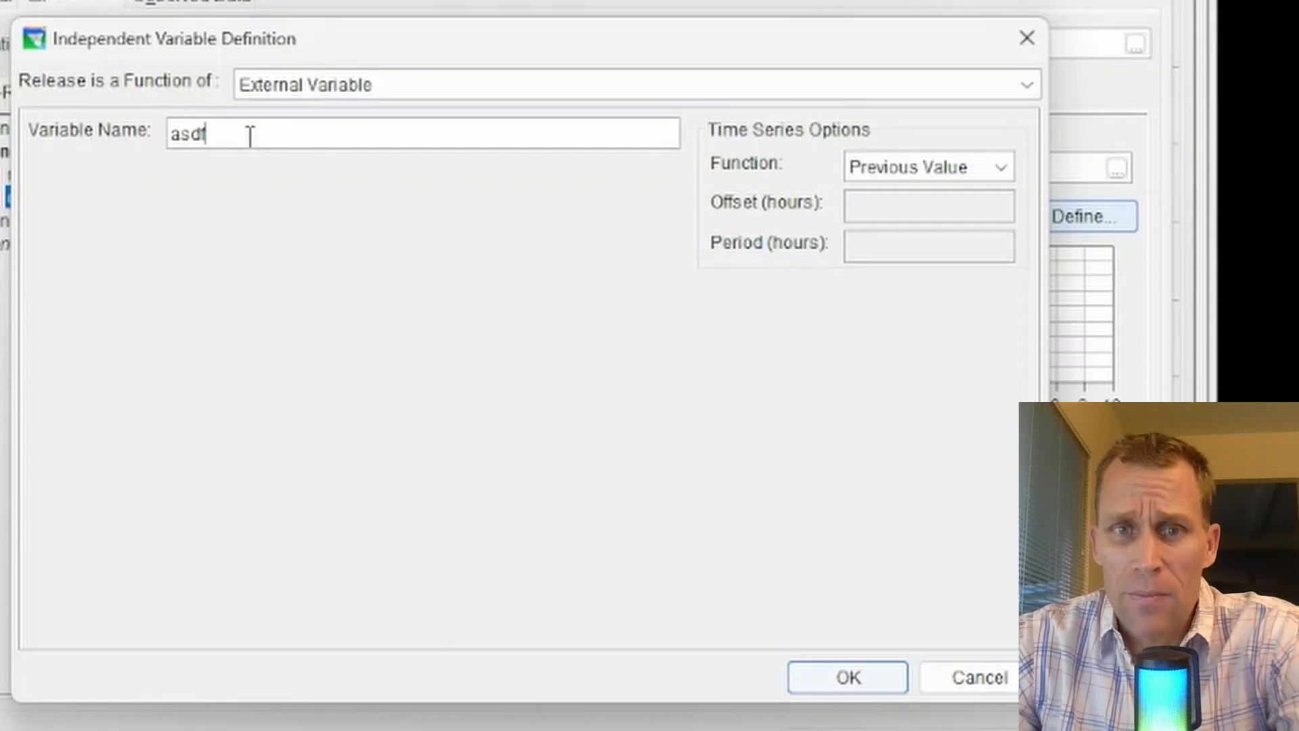
left_click_drag(248, 133, 58, 142)
key("BackSpace")
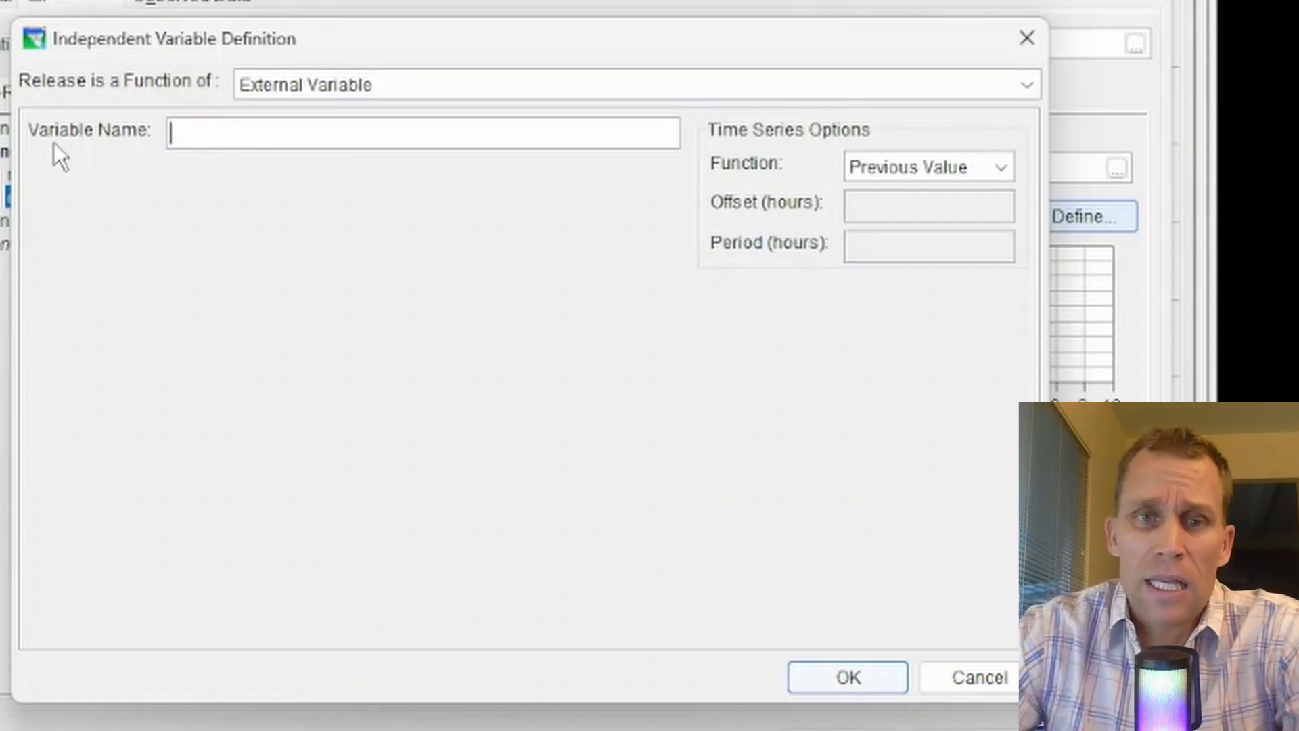
Switch back to Model Variable, select the reservoir_01-Pool Storage time series, and apply the definition.
left_click(476, 78)
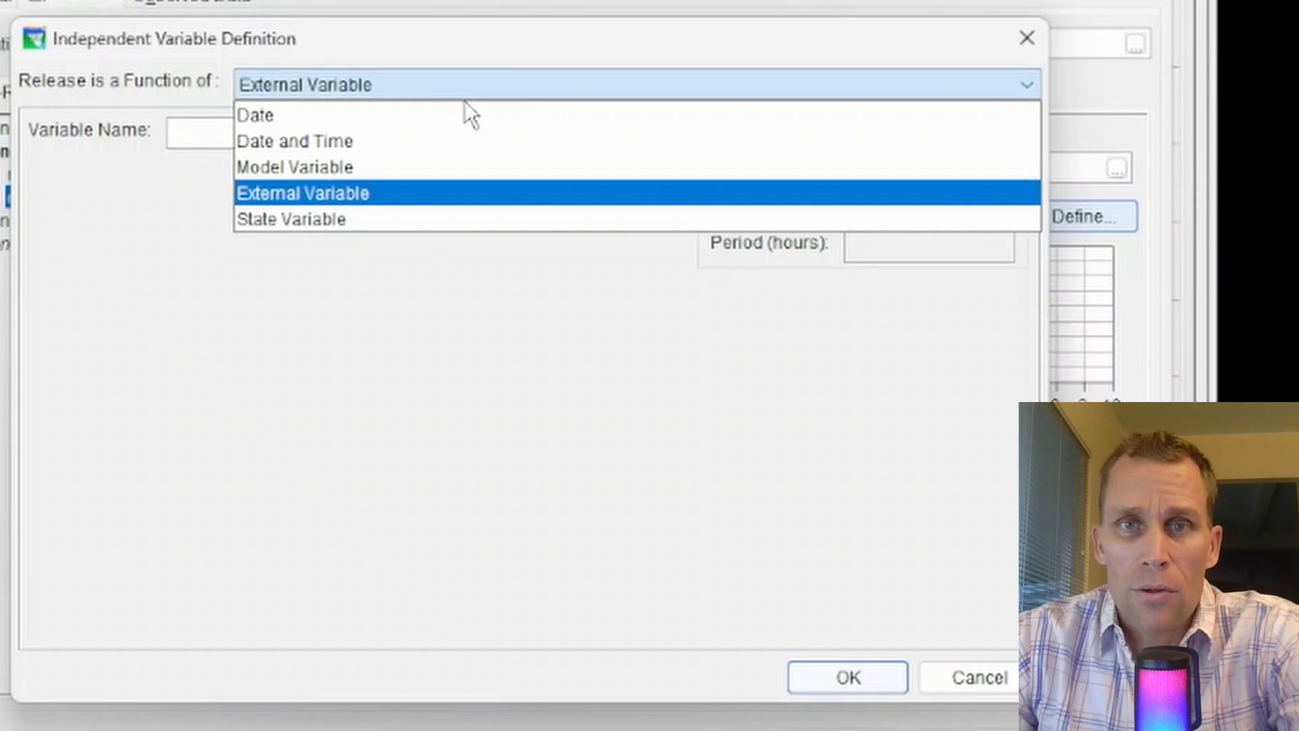
left_click(311, 167)
left_click(194, 235)
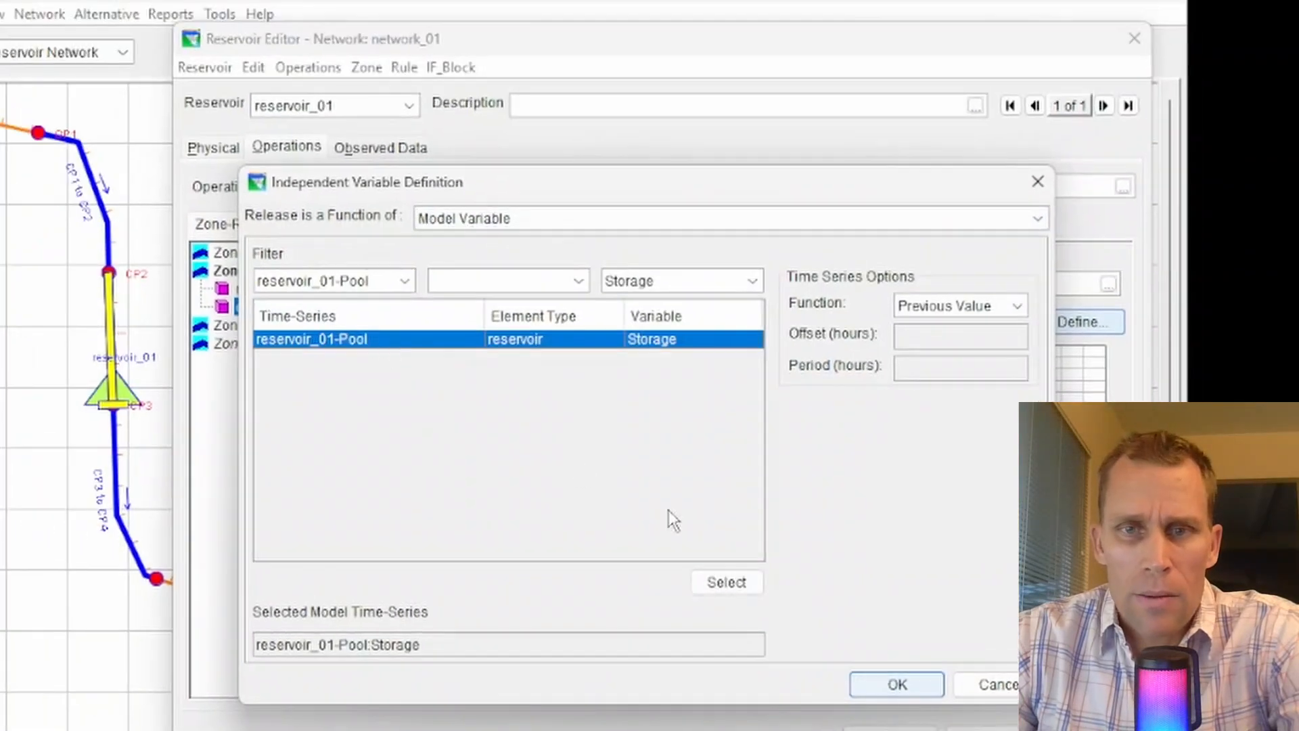
left_click(885, 678)
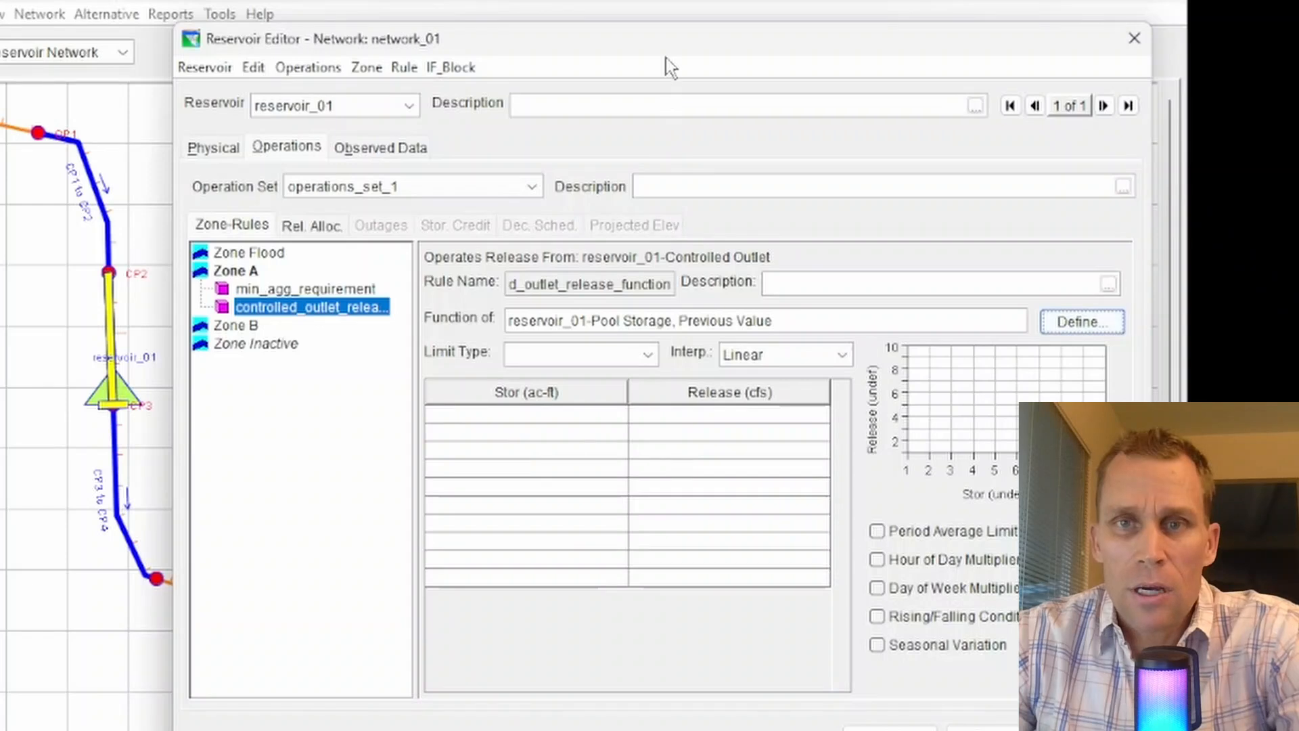
Enable Seasonal Variation and paste the dates 01Jan, 01Mar, 01May, 01Sep and 01Nov.
mouse_move(656, 42)
left_mouse_down()
mouse_move(562, 52)
mouse_move(652, 59)
left_mouse_up()
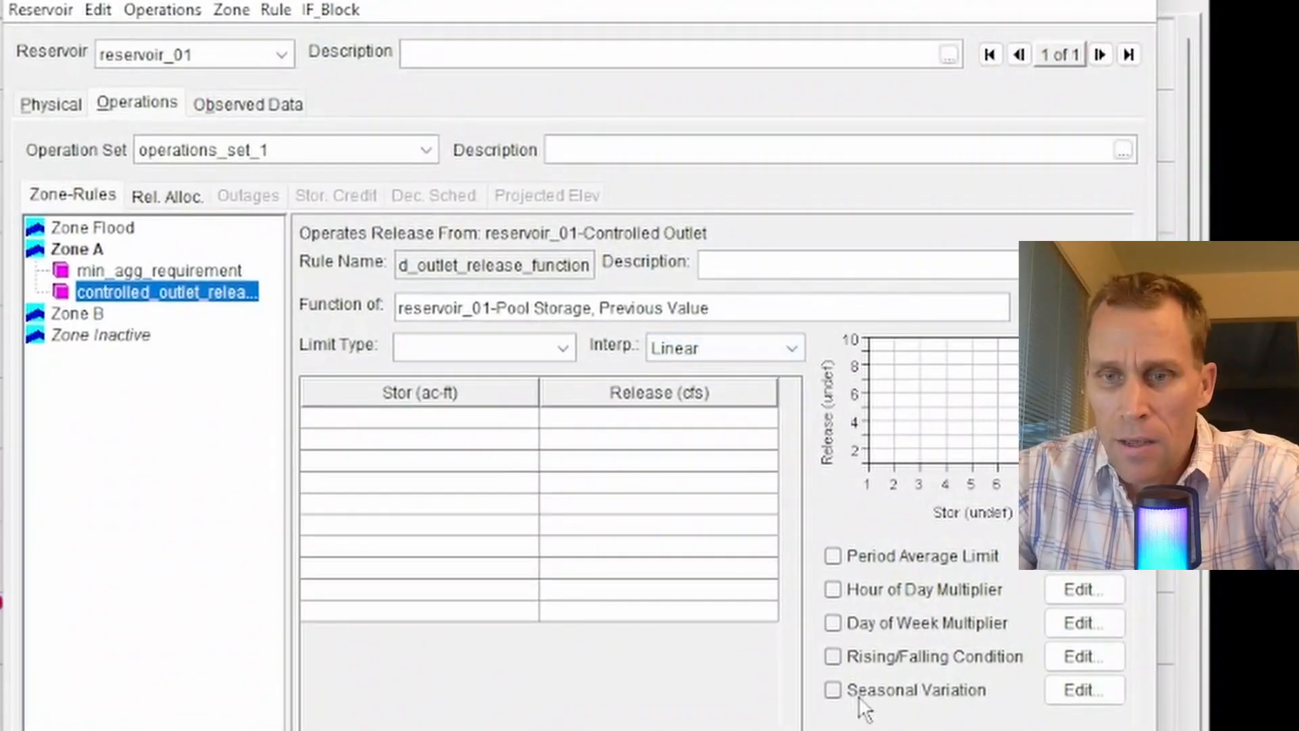
left_click(855, 666)
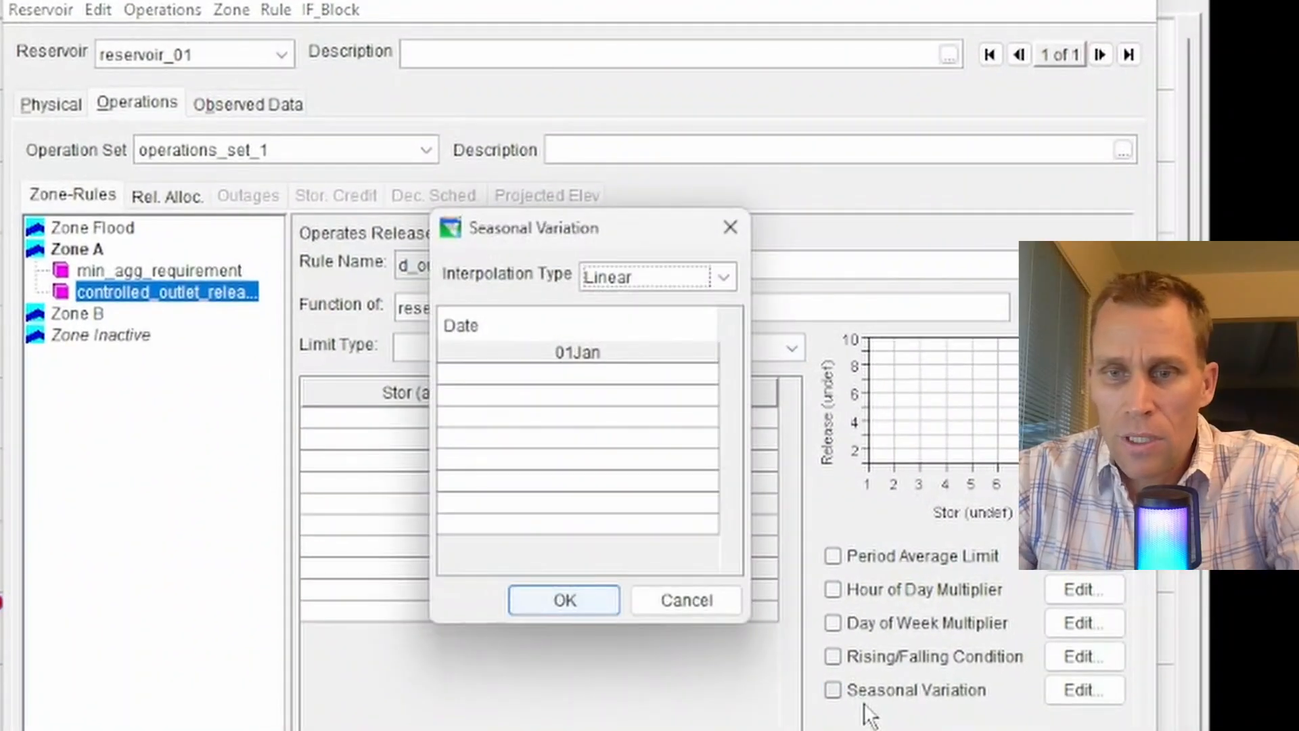
left_click(730, 228)
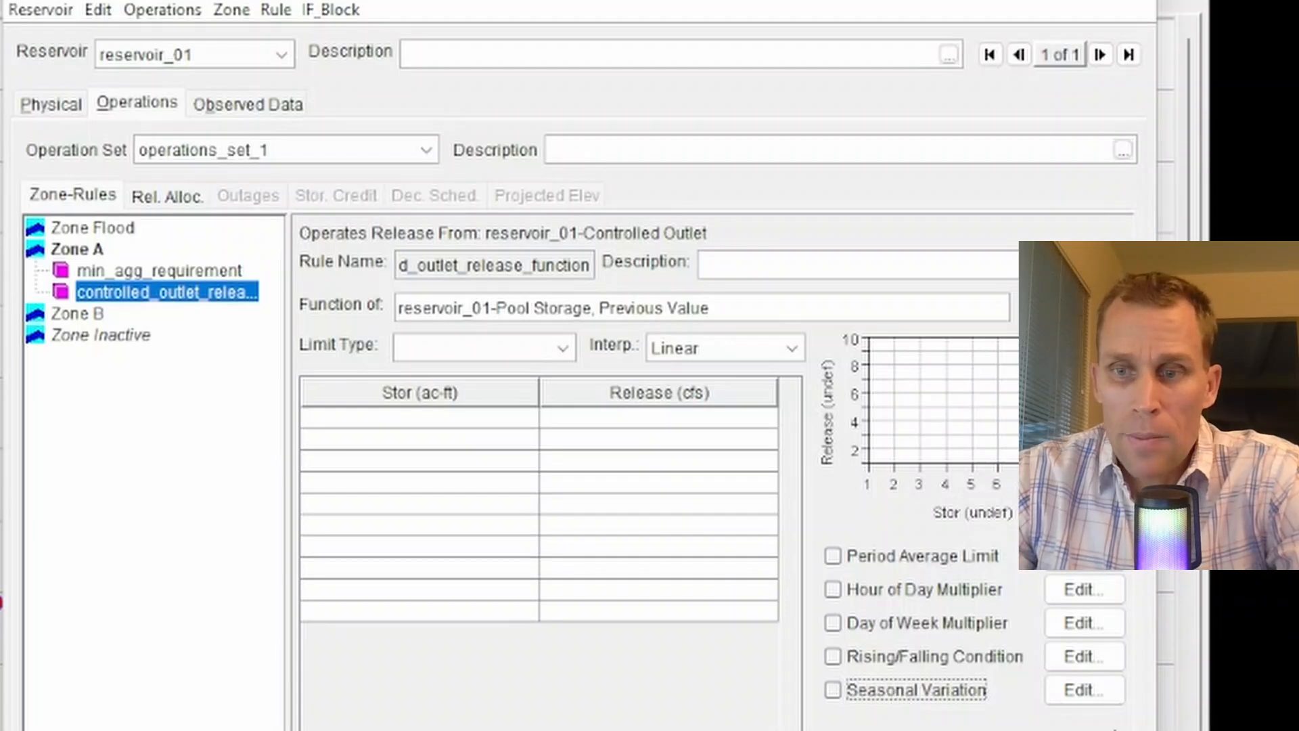
left_click(1091, 689)
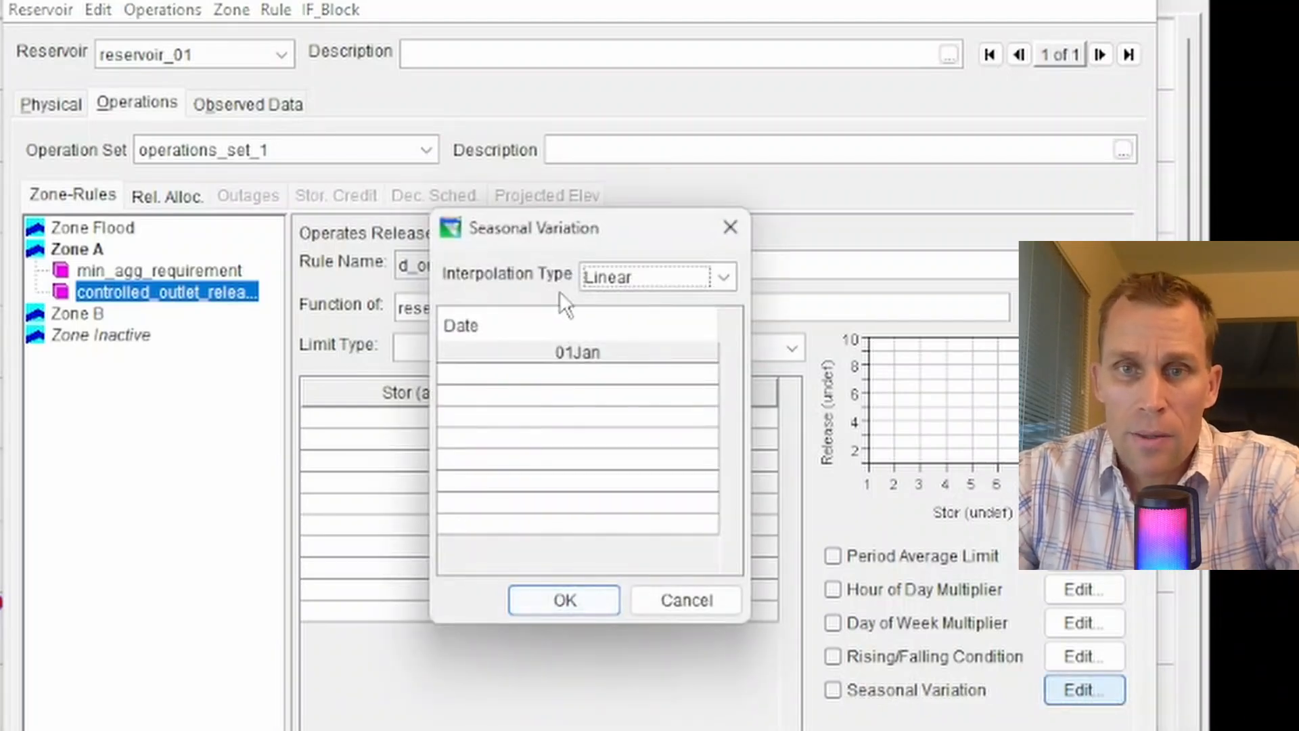
left_click_drag(596, 230, 955, 229)
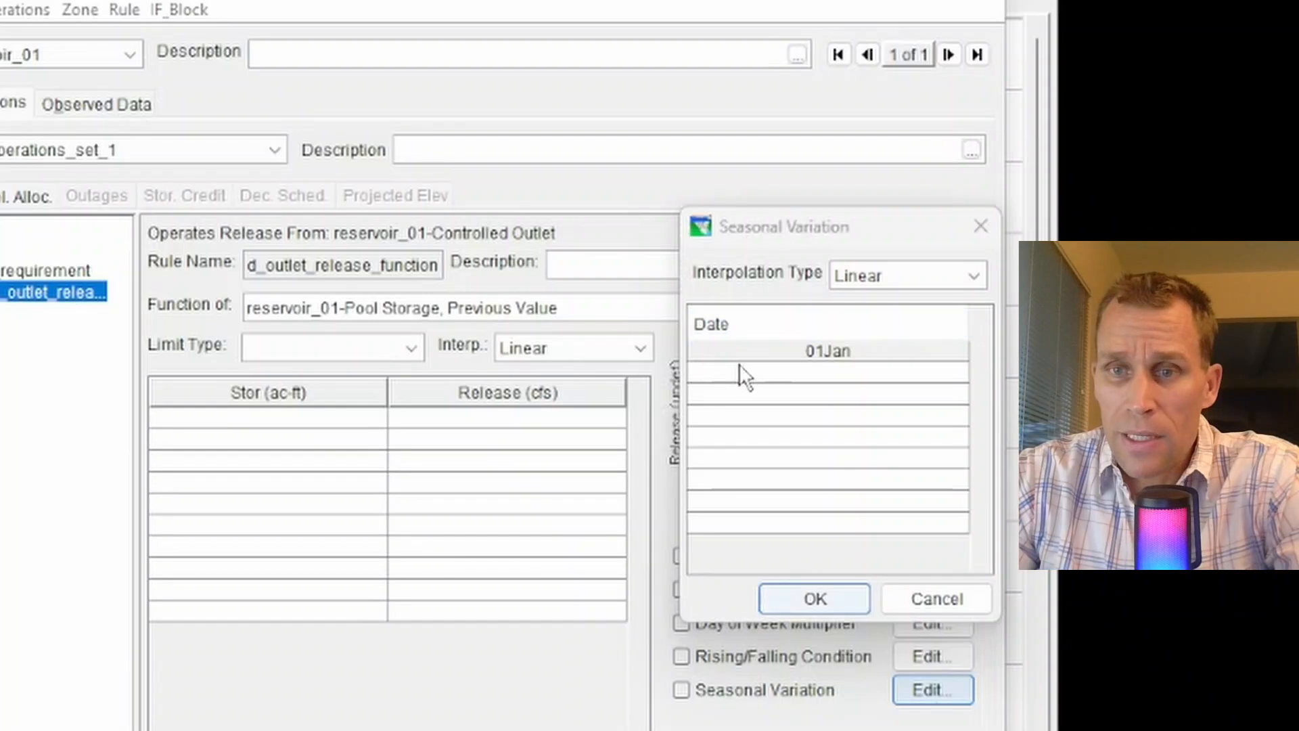
left_click(744, 355)
type("01Jan 01Mar 01May 01Sep 01Nov")
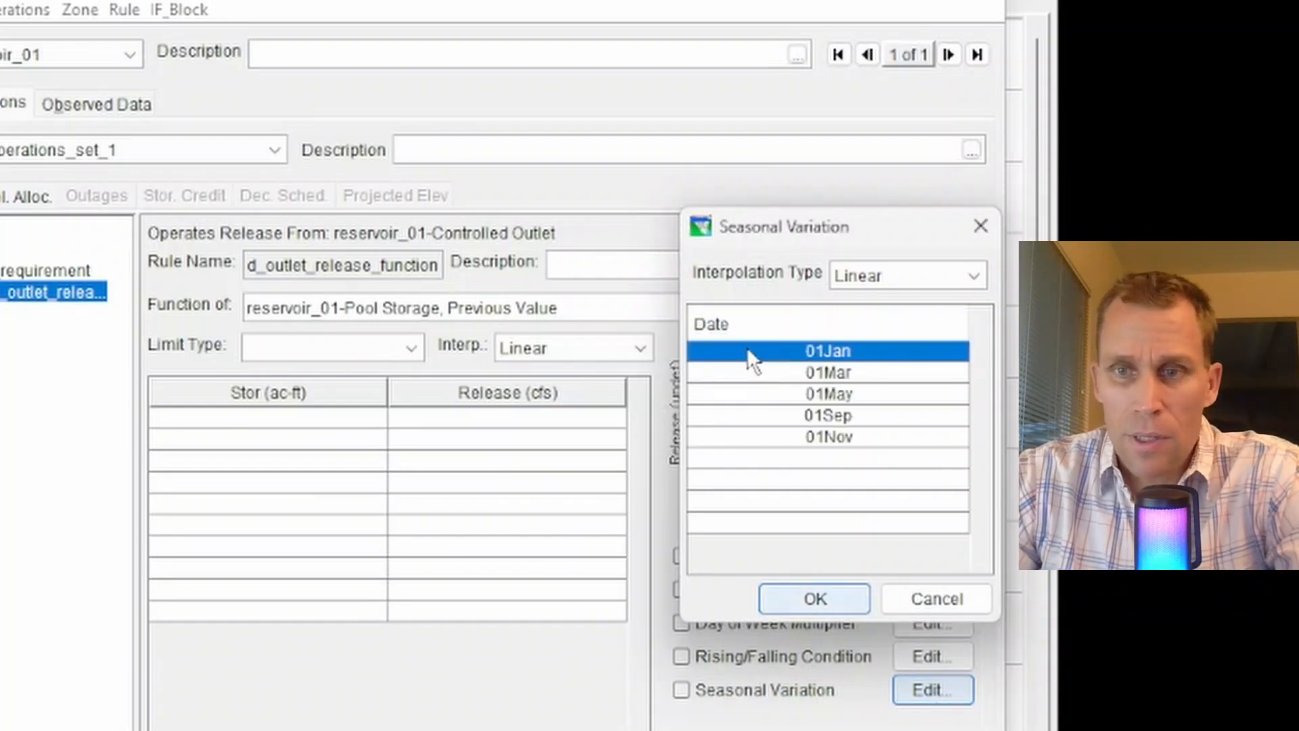
left_click(816, 598)
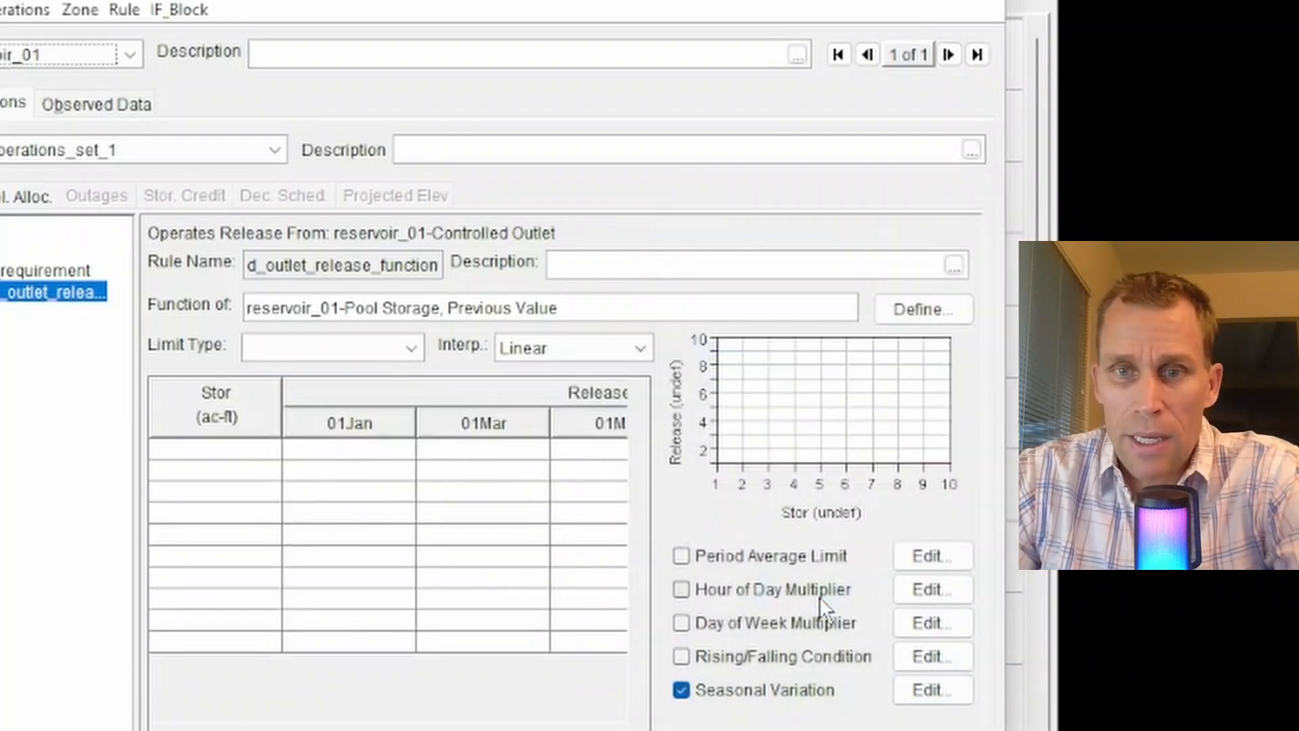
Paste the storage versus seasonal release values into the rule's release table.
left_click_drag(1006, 728, 1282, 728)
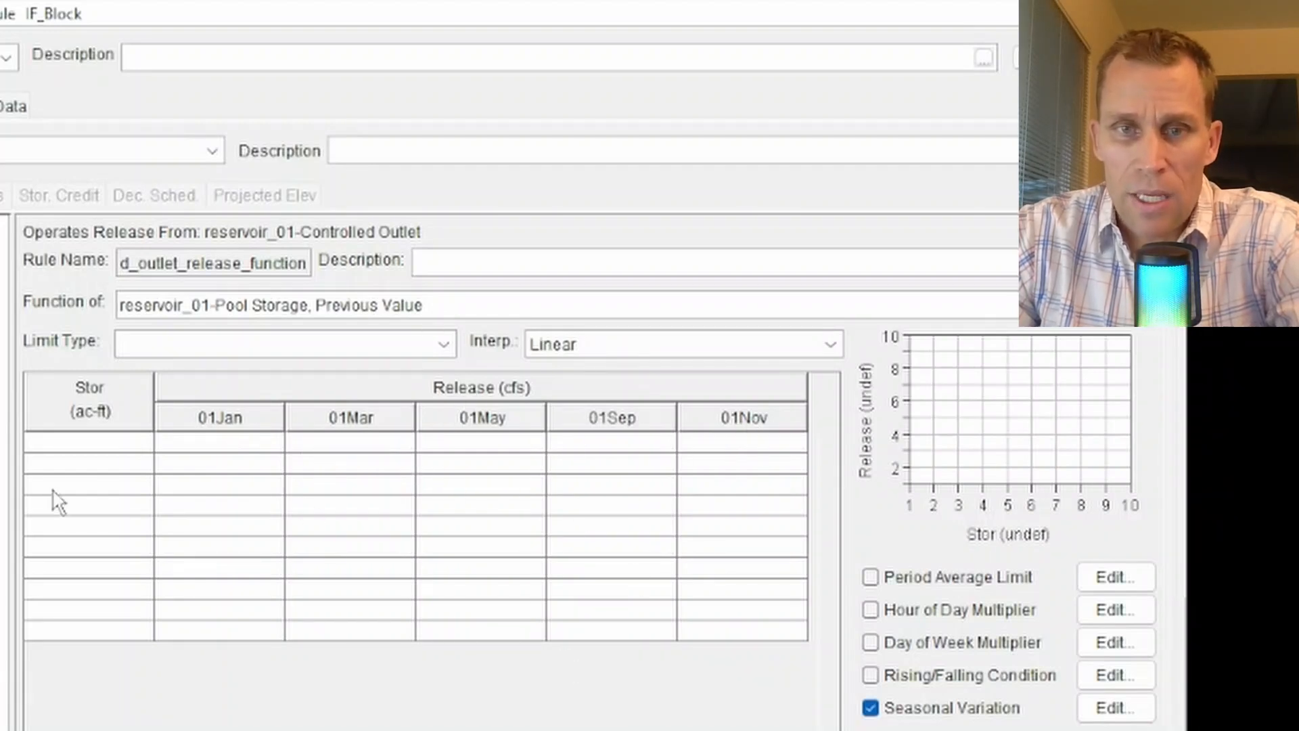
left_click(1106, 708)
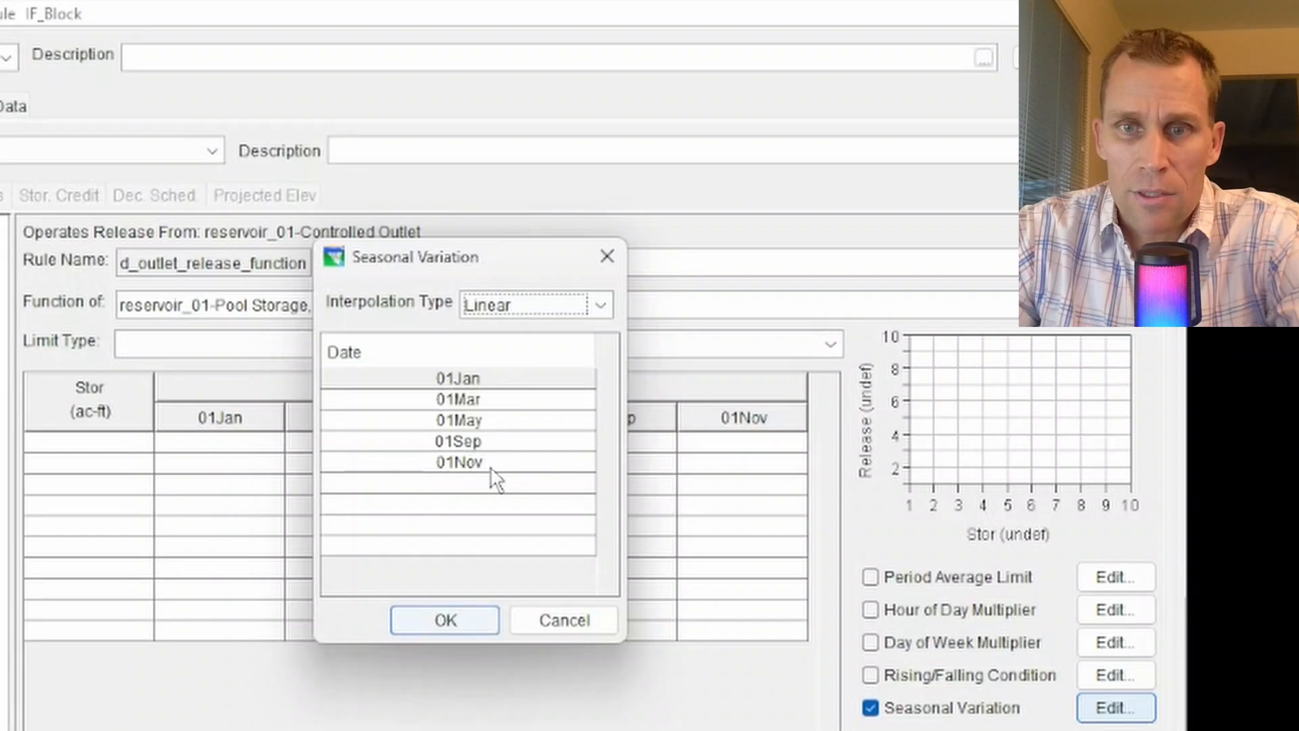
left_click(460, 617)
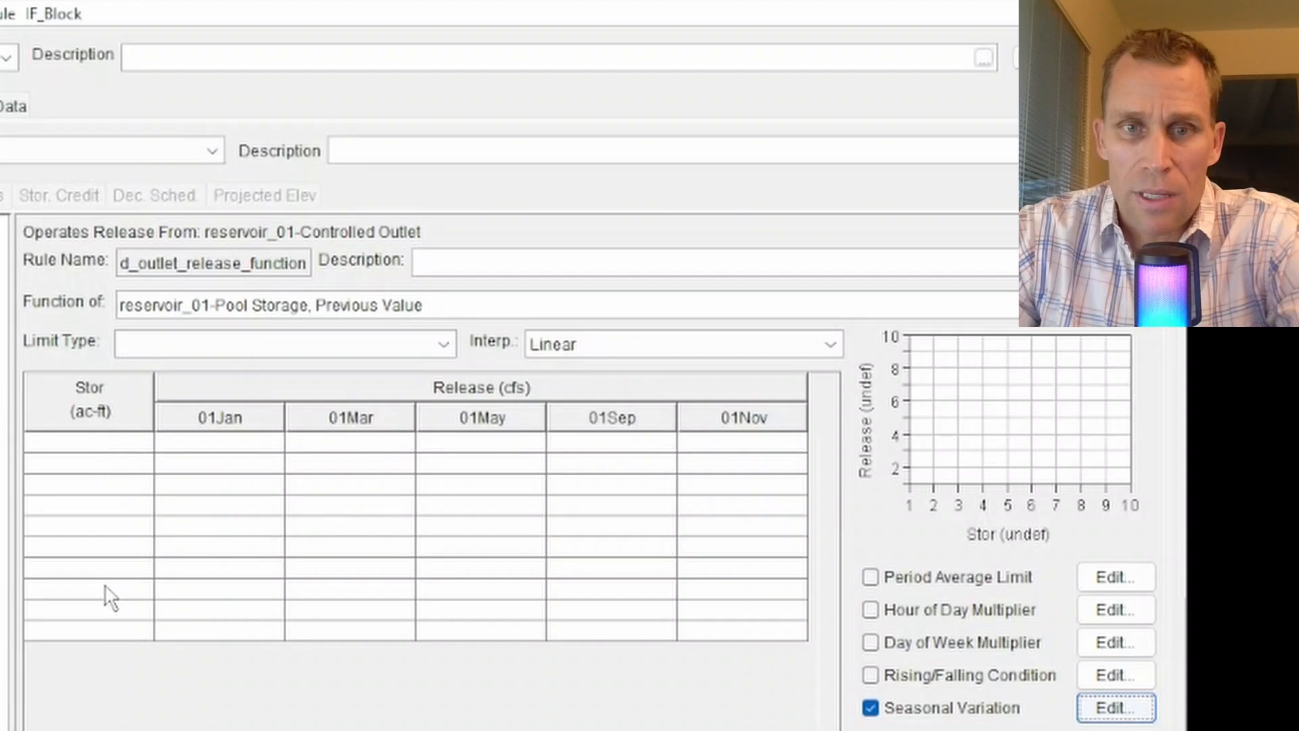
right_click(81, 444)
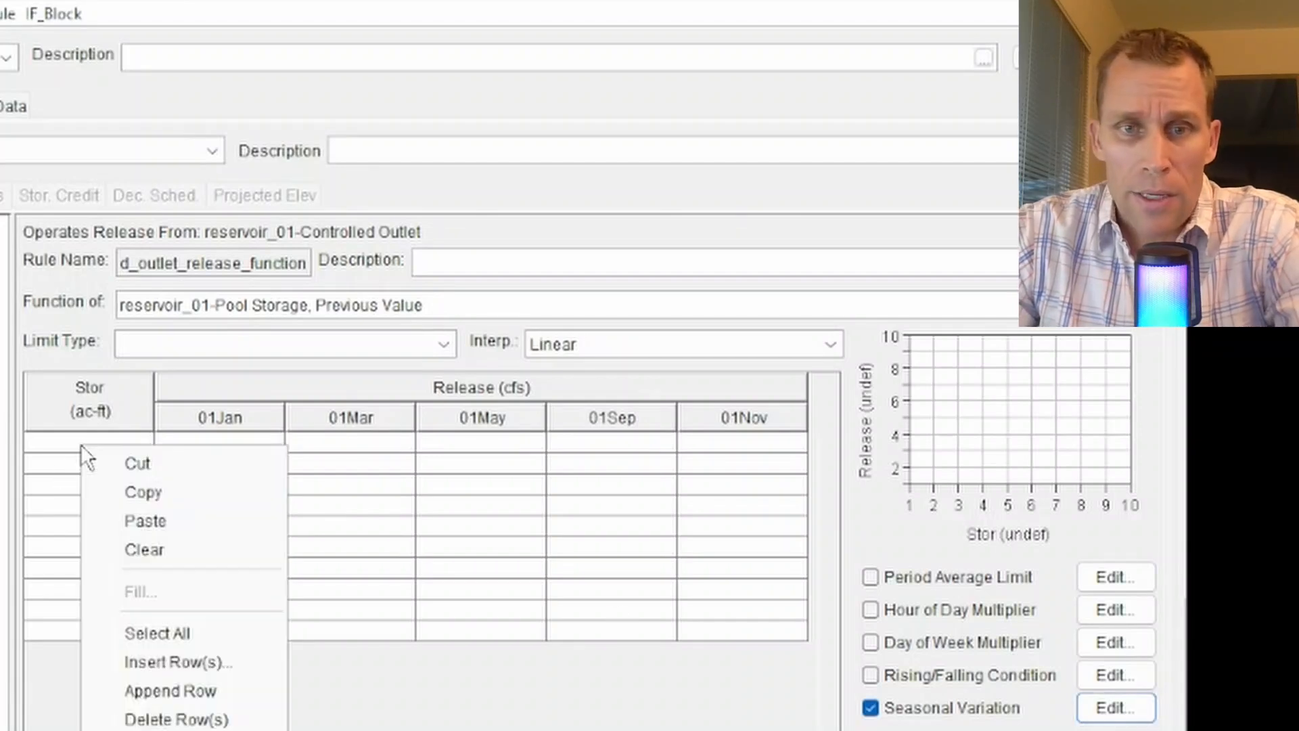
left_click(140, 521)
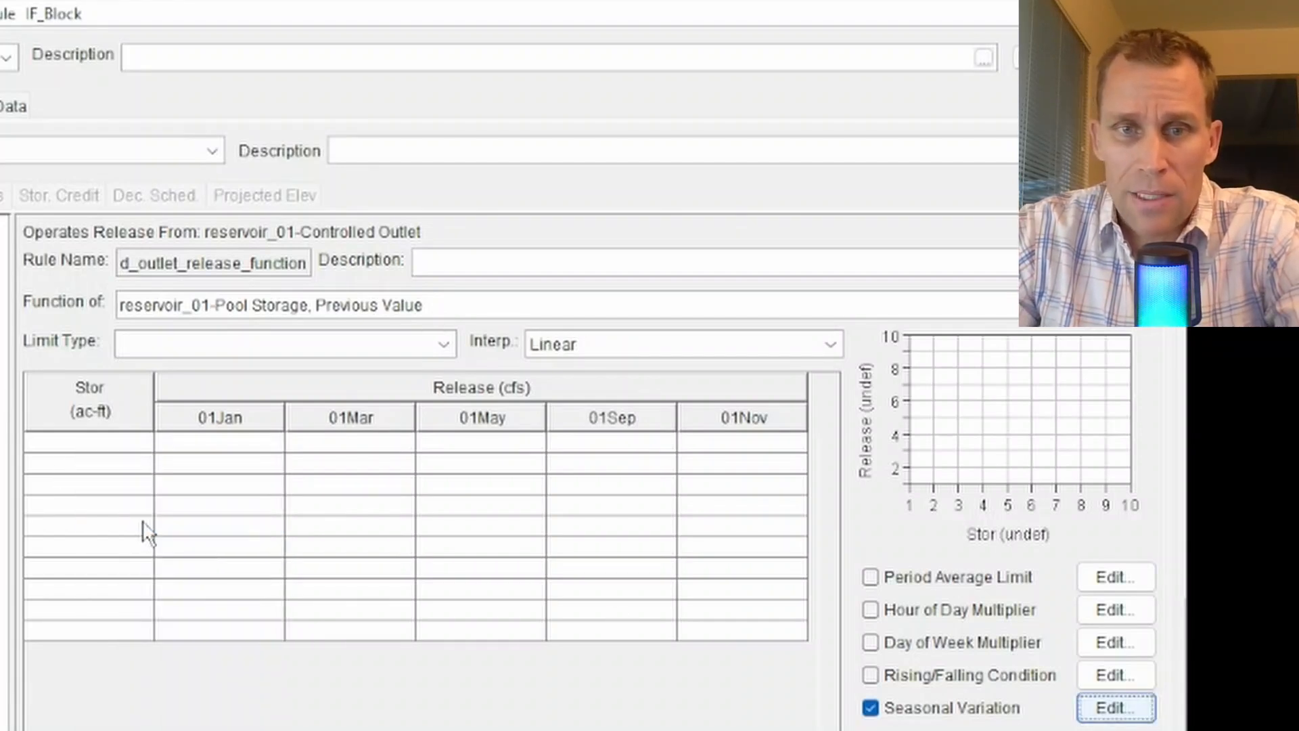
left_click(112, 442)
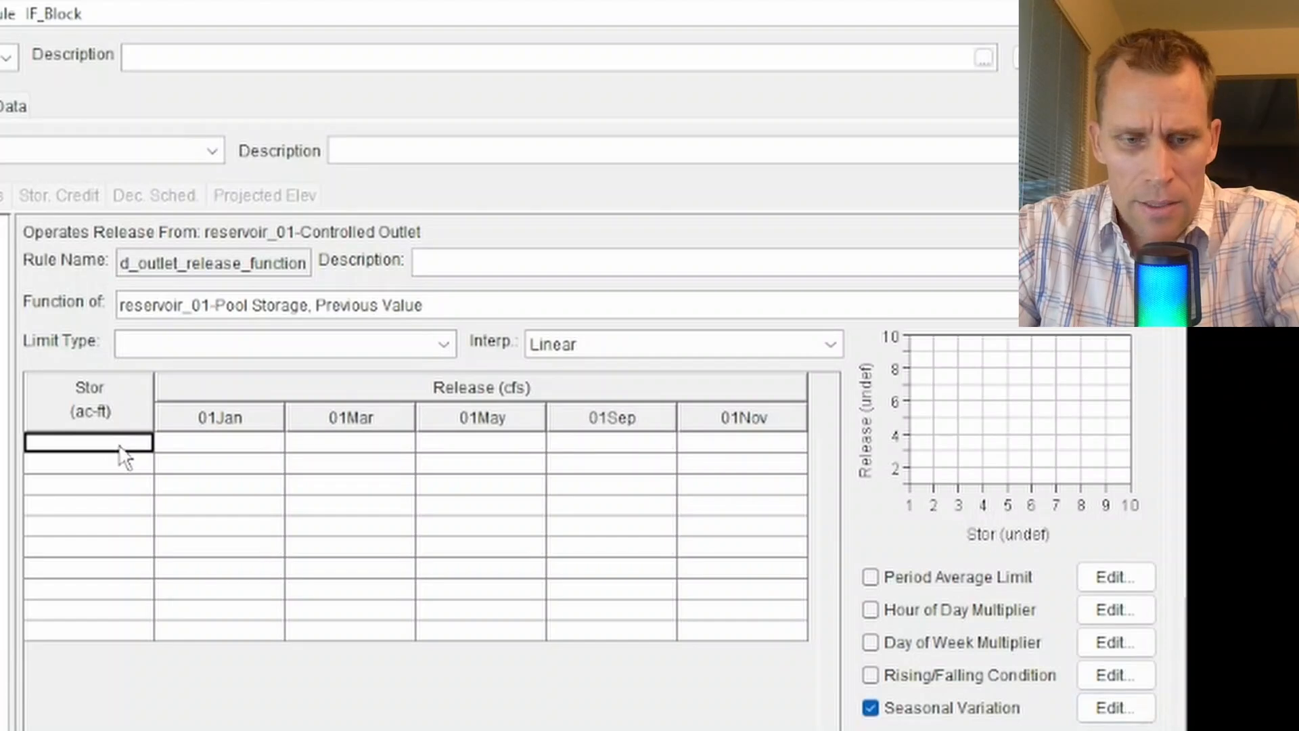
type("0\t0\t0\t0\t0\t0 5000.0\t50.0\t60.0\t75.0\t60.0\t50.0 10000.0\t250.0\t300.0\t375.0\t300.0\t250.0 15000.0\t400.0\t480.0\t600.0\t480.0\t400.0 20000.0\t500.0\t600.0\t750.0\t600.0\t500.0 25000.0\t600.0\t750.0\t900.0\t750.0\t600.0 30000.0\t600.0\t750.0\t900.0\t750.0\t600.0 35000.0\t600.0\t750.0\t900.0\t750.0\t600.0 40000.0\t600.0\t750.0\t900.0\t750.0\t600.0 45000.0\t600.0\t750.0\t900.0\t750.0\t600.0 50000.0\t600.0\t750.0\t900.0\t750.0\t600.0")
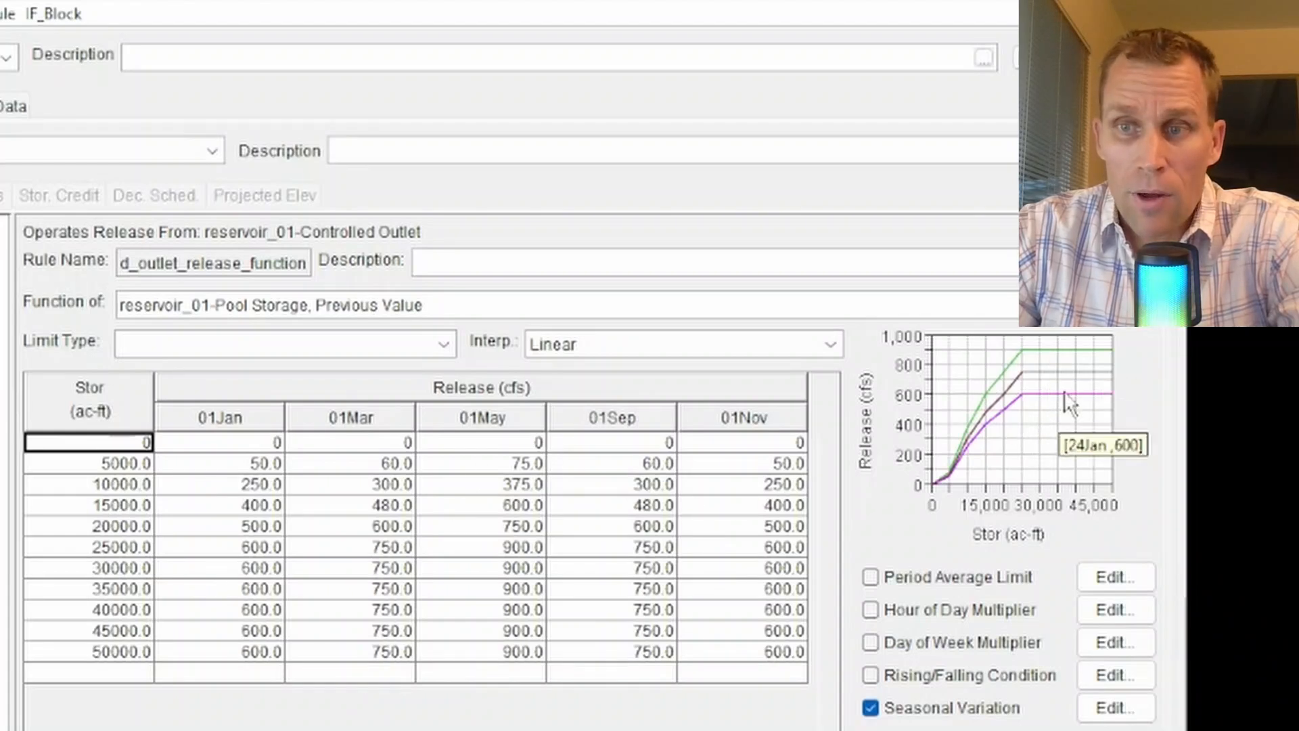
Set the rule's limit type to Minimum and the interpolation to Step.
left_click(444, 351)
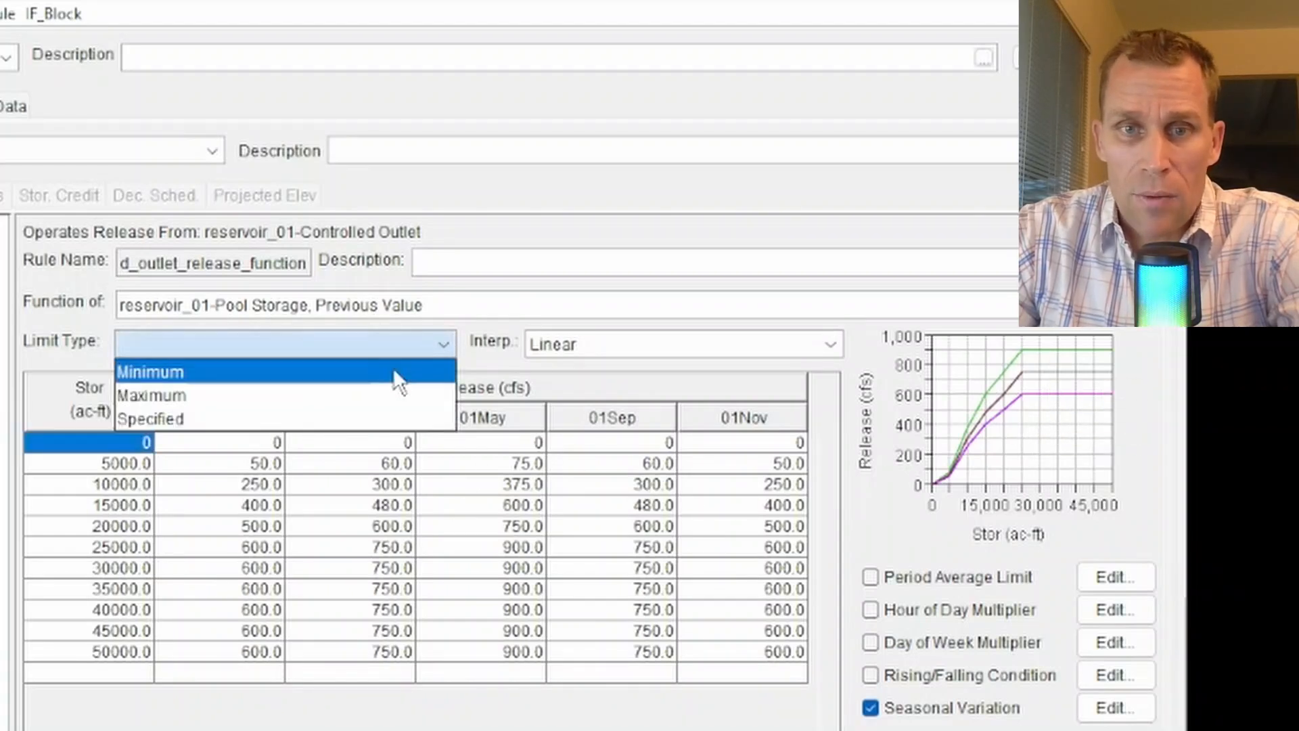
left_click(393, 368)
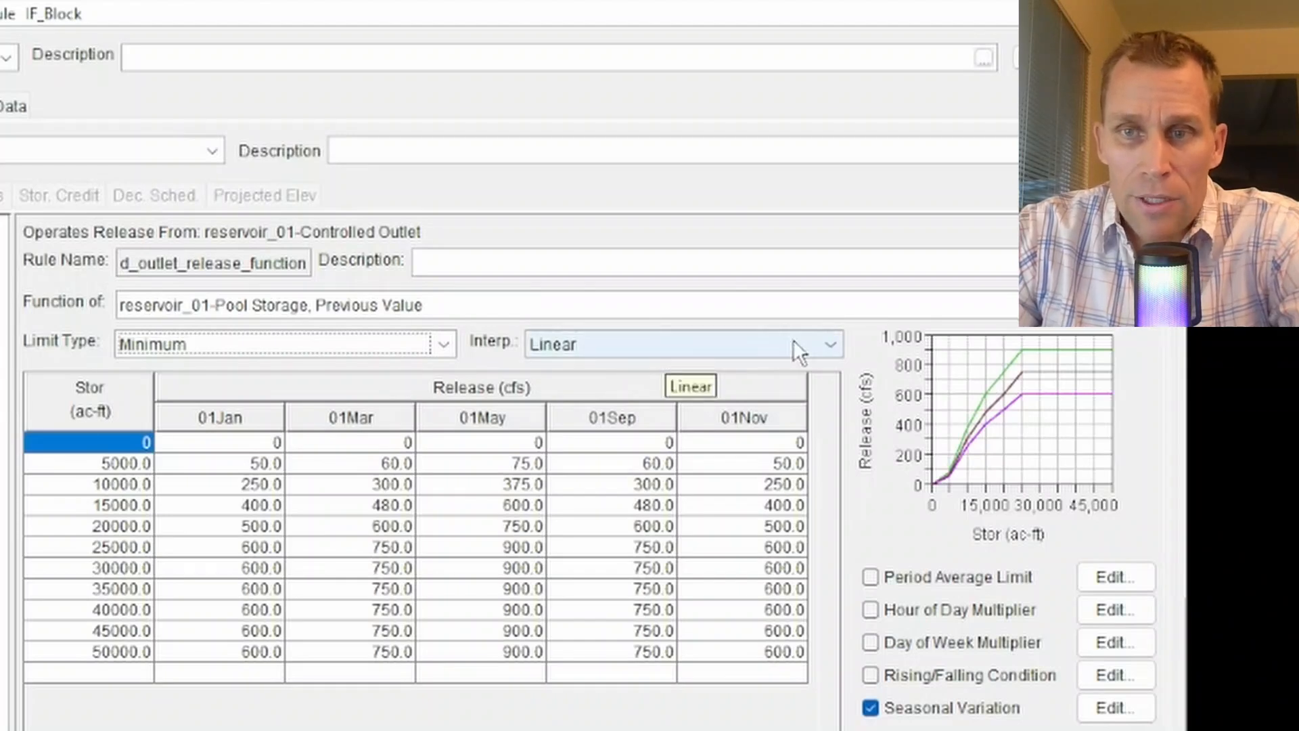
left_click(831, 348)
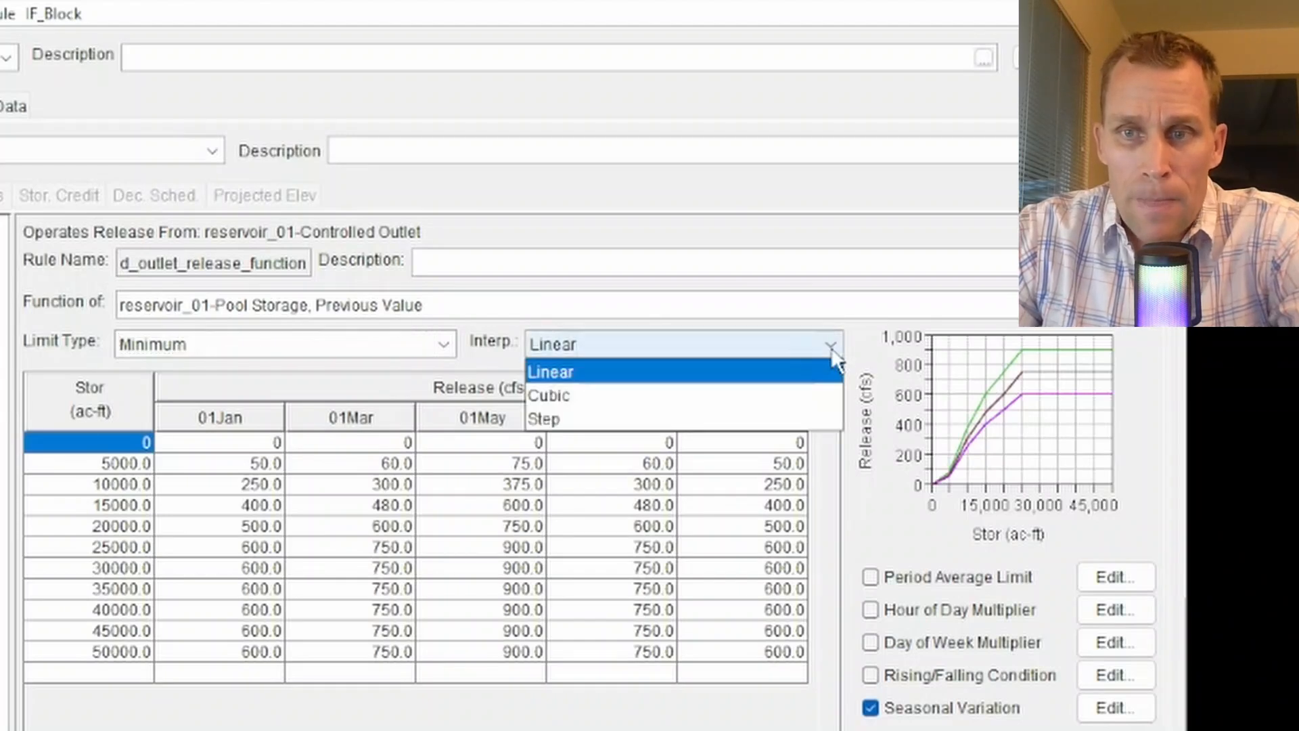
left_click(757, 411)
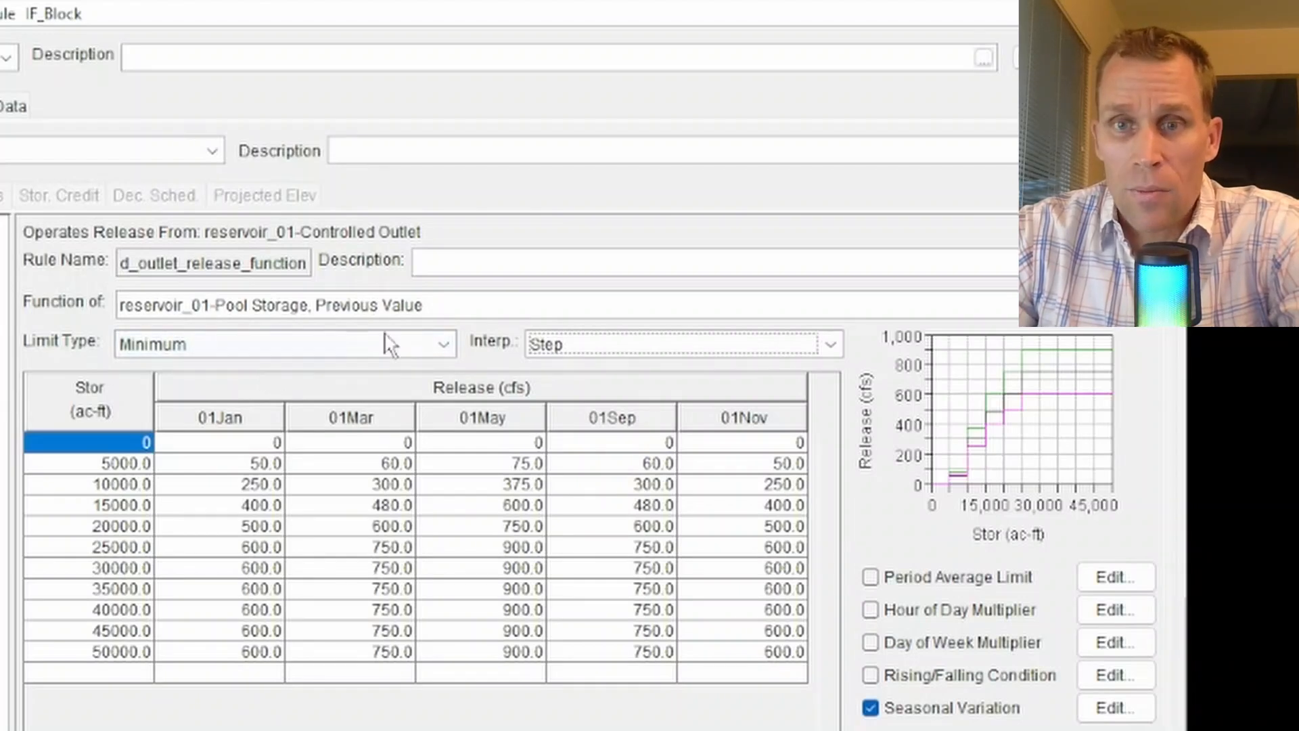
left_click(607, 344)
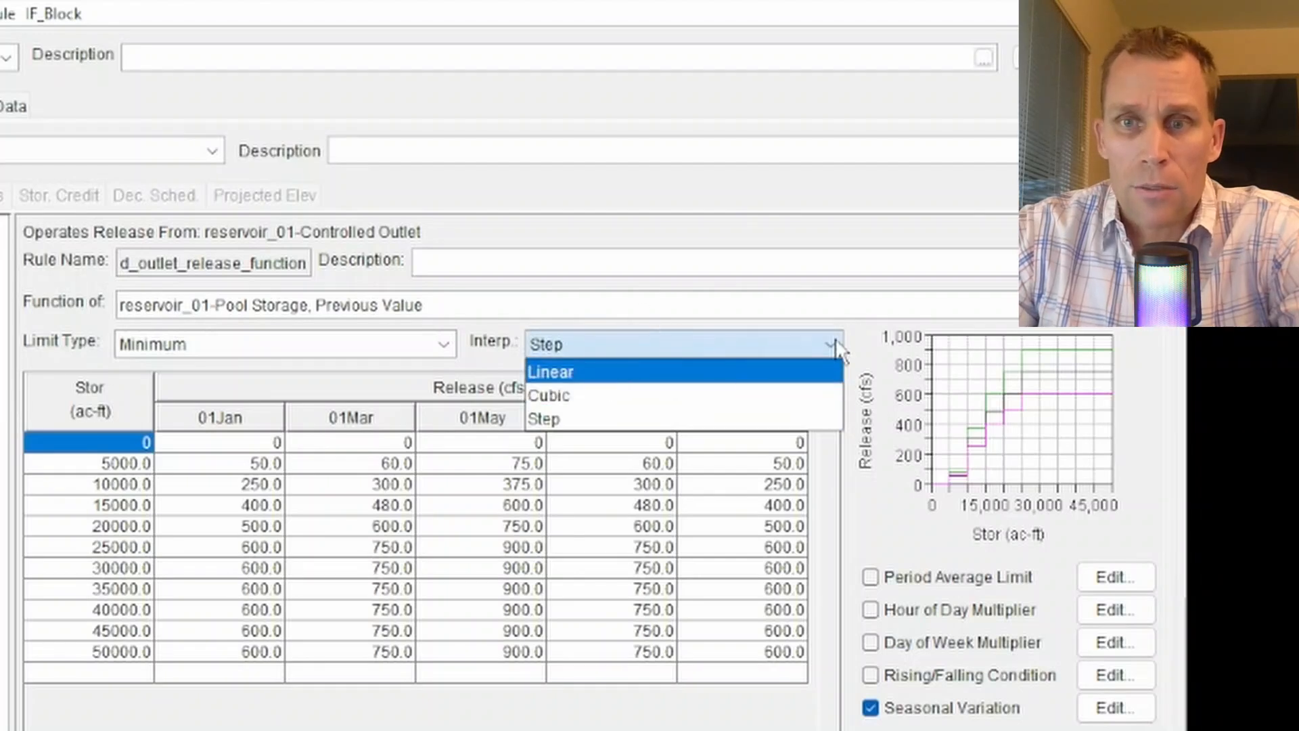
left_click(851, 352)
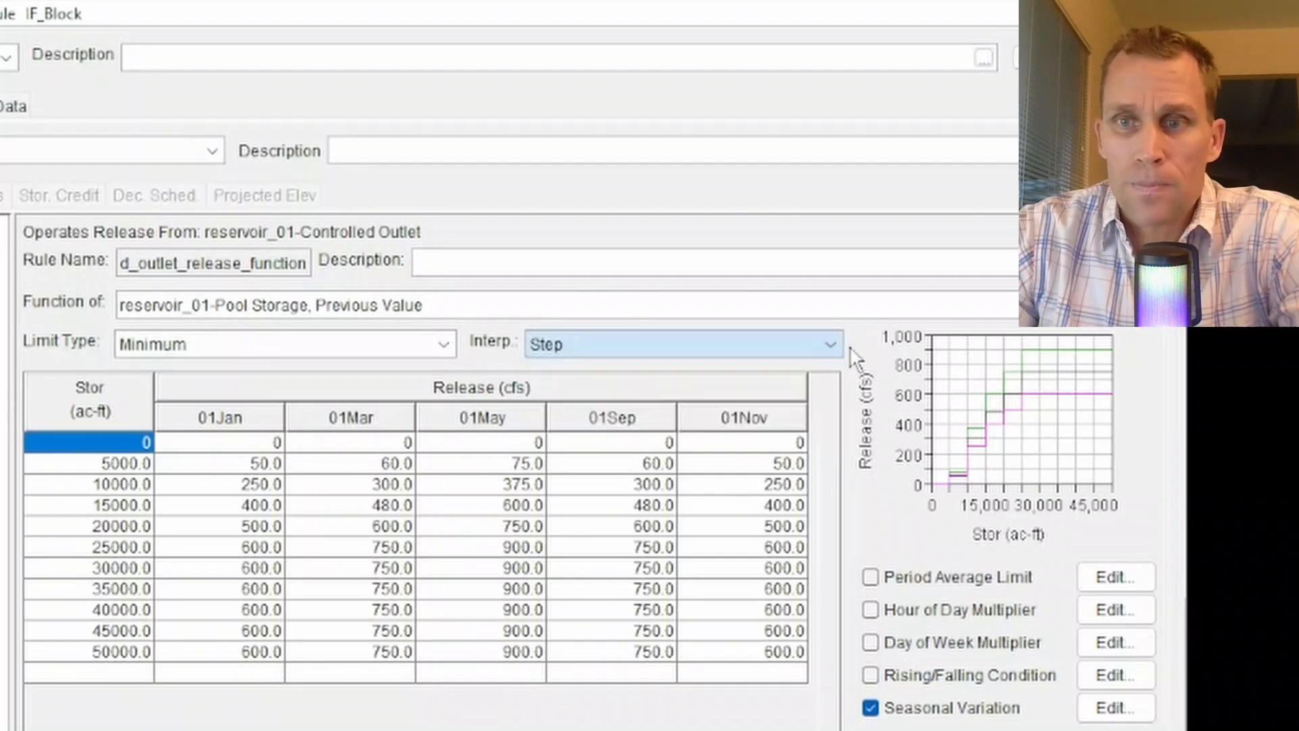
Step through the table cells to examine the release values for each storage and season.
left_click(321, 485)
left_click(313, 529)
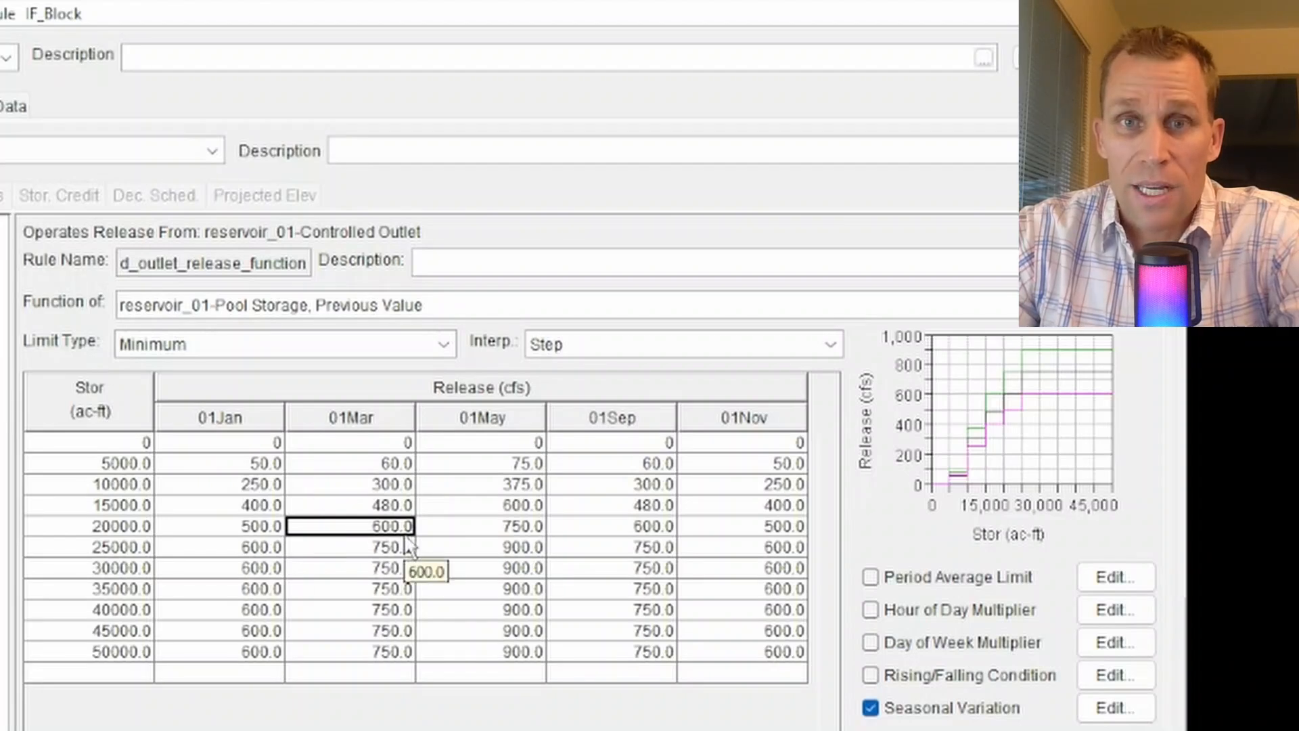
key("Right")
key("Right")
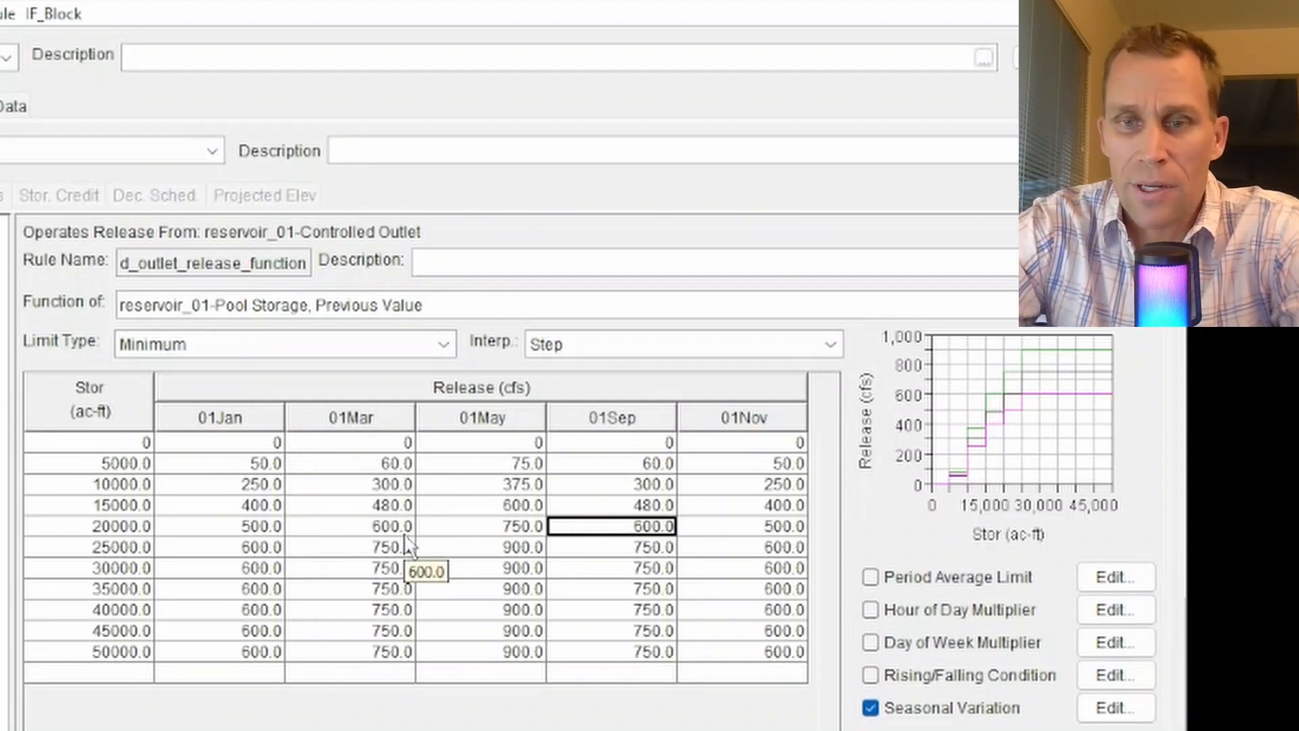
key("Left")
key("Left")
key("Left")
key("Down")
key("Down")
key("Down")
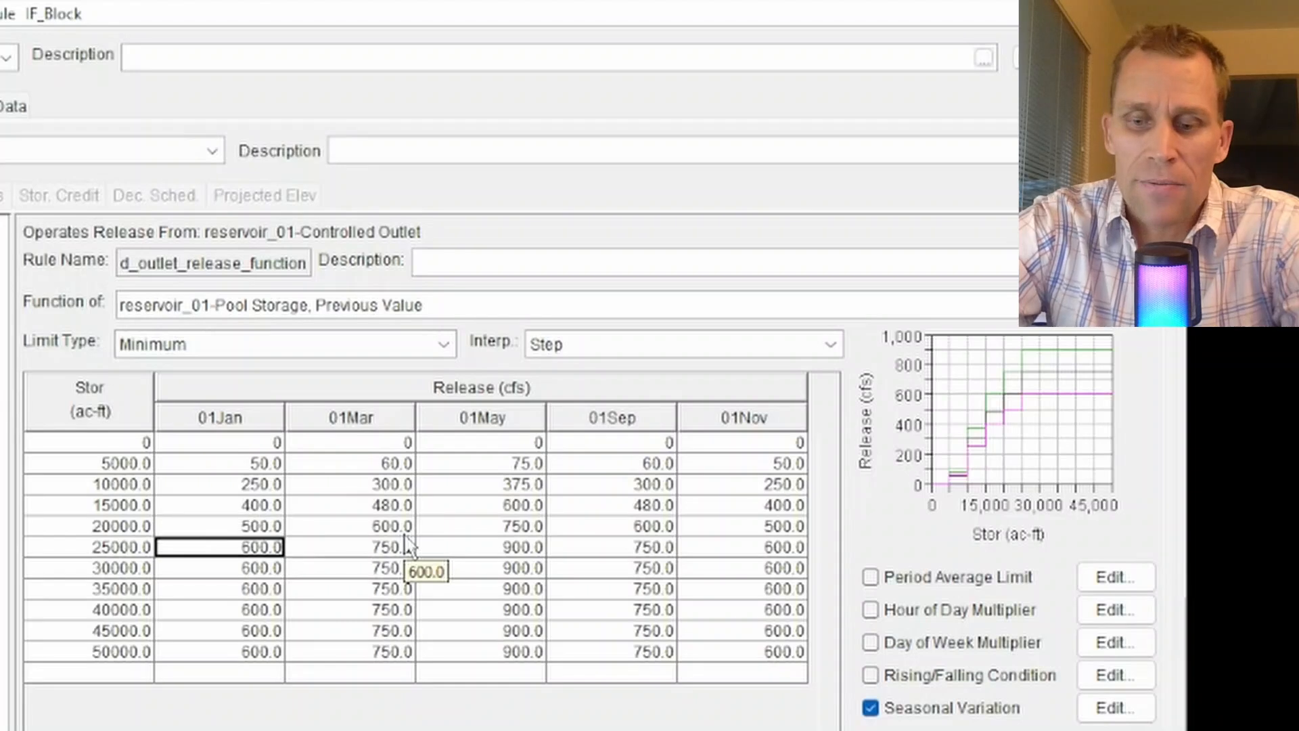
Move through the release table cells to review the values in the later storage rows and seasons.
key("Left")
key("Left")
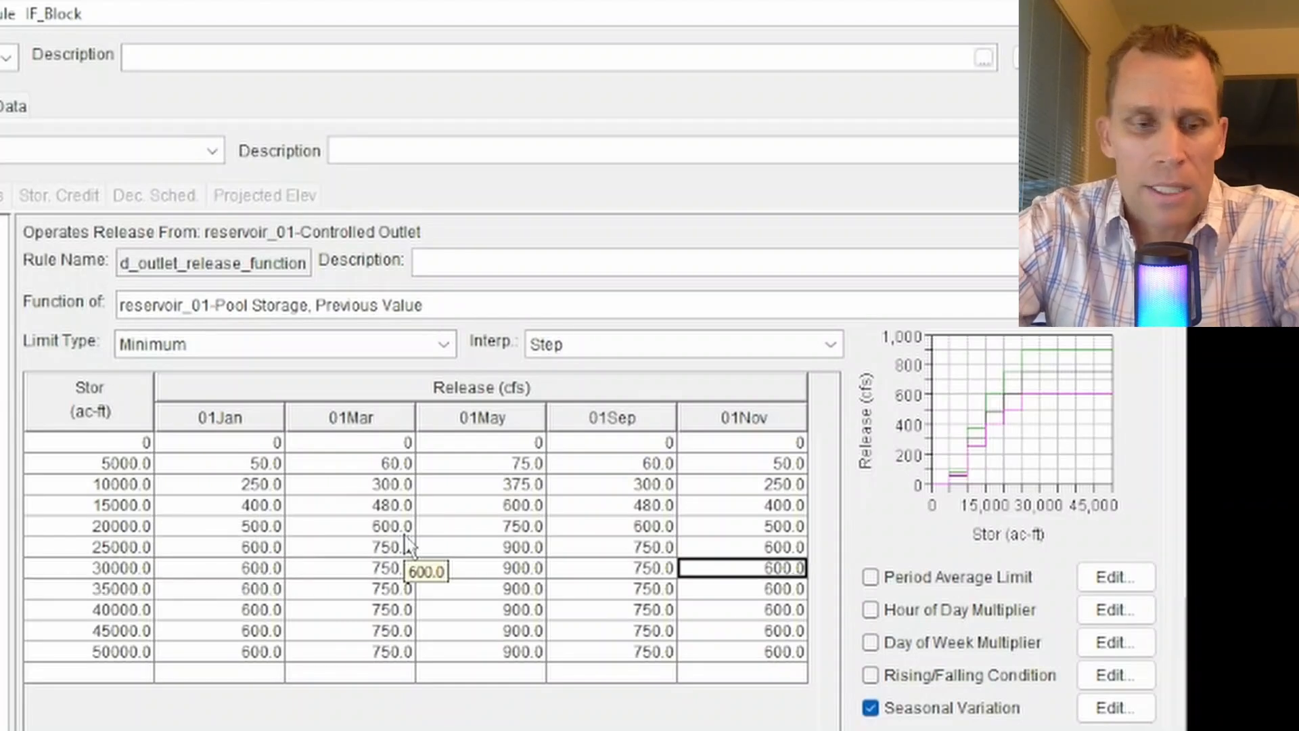
key("Up")
key("Up")
key("Down")
key("Down")
key("Down")
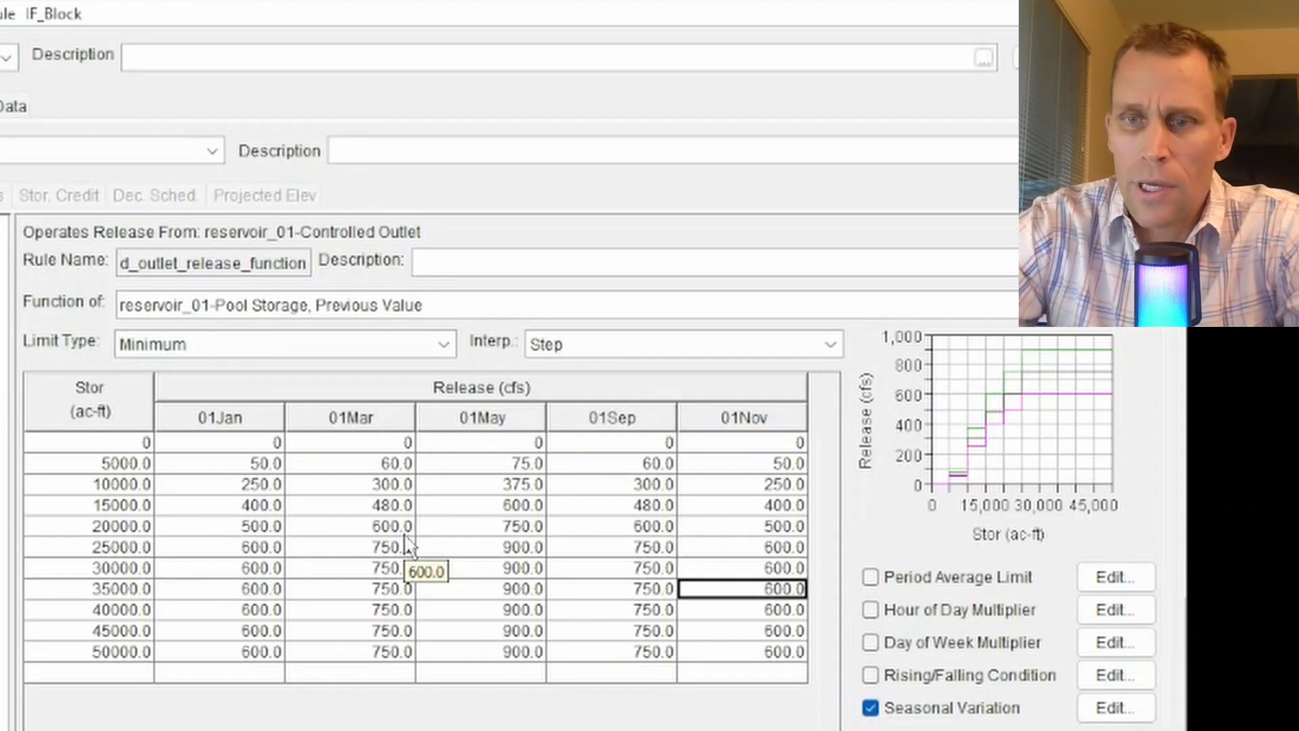
right_click(287, 531)
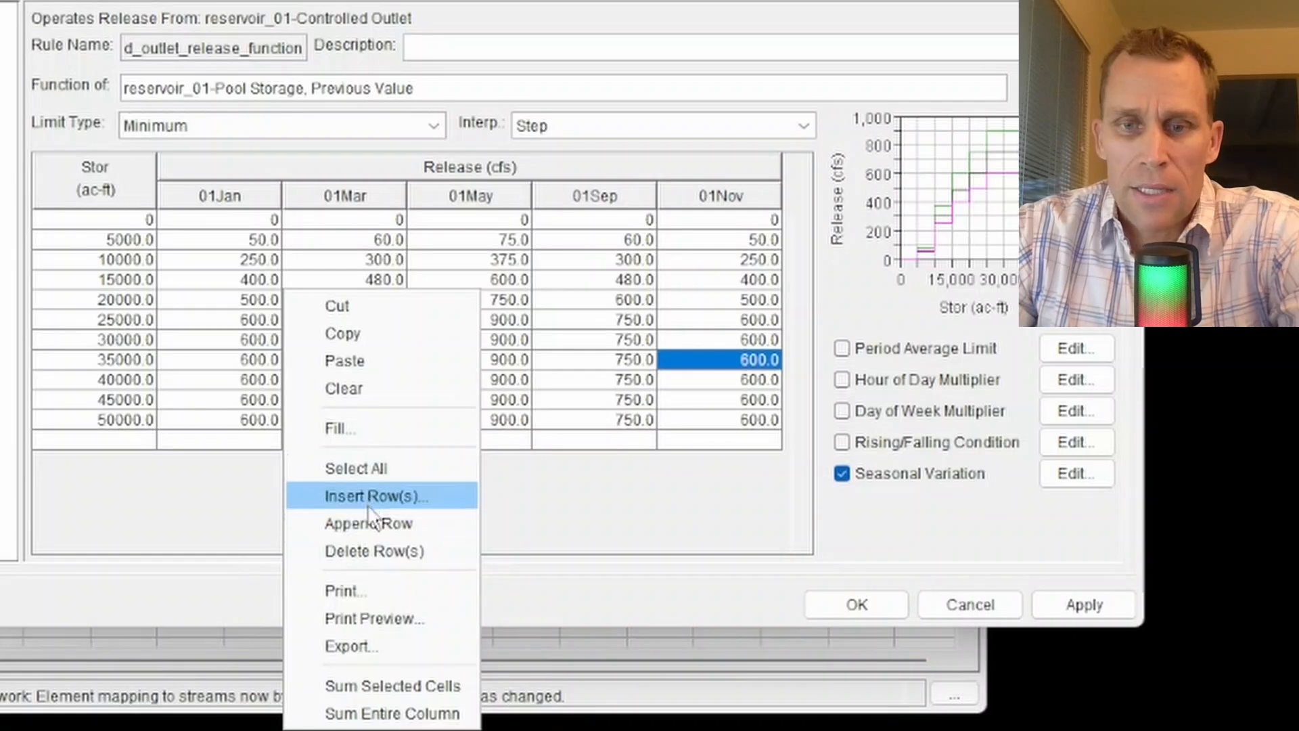
left_click(501, 334)
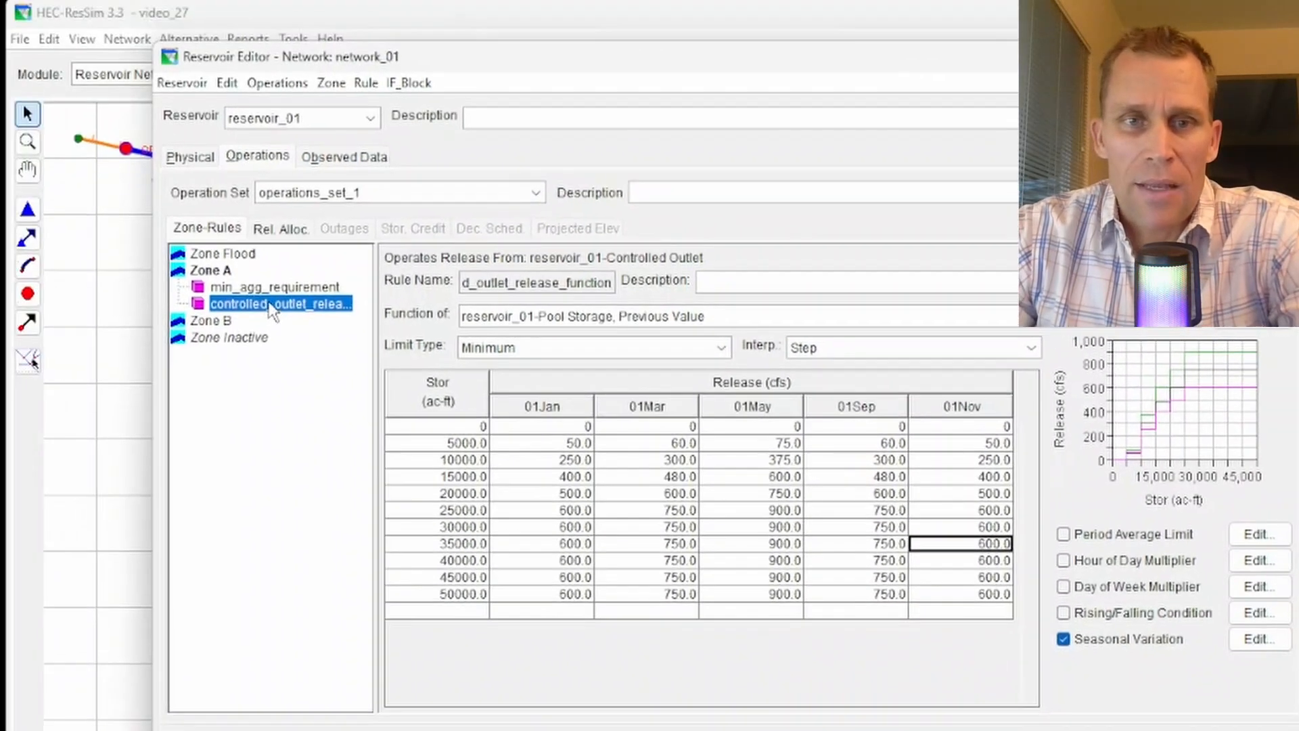
Try to rename the Zone A release rule as min_seasonal_variation.
right_click(273, 314)
left_click(326, 407)
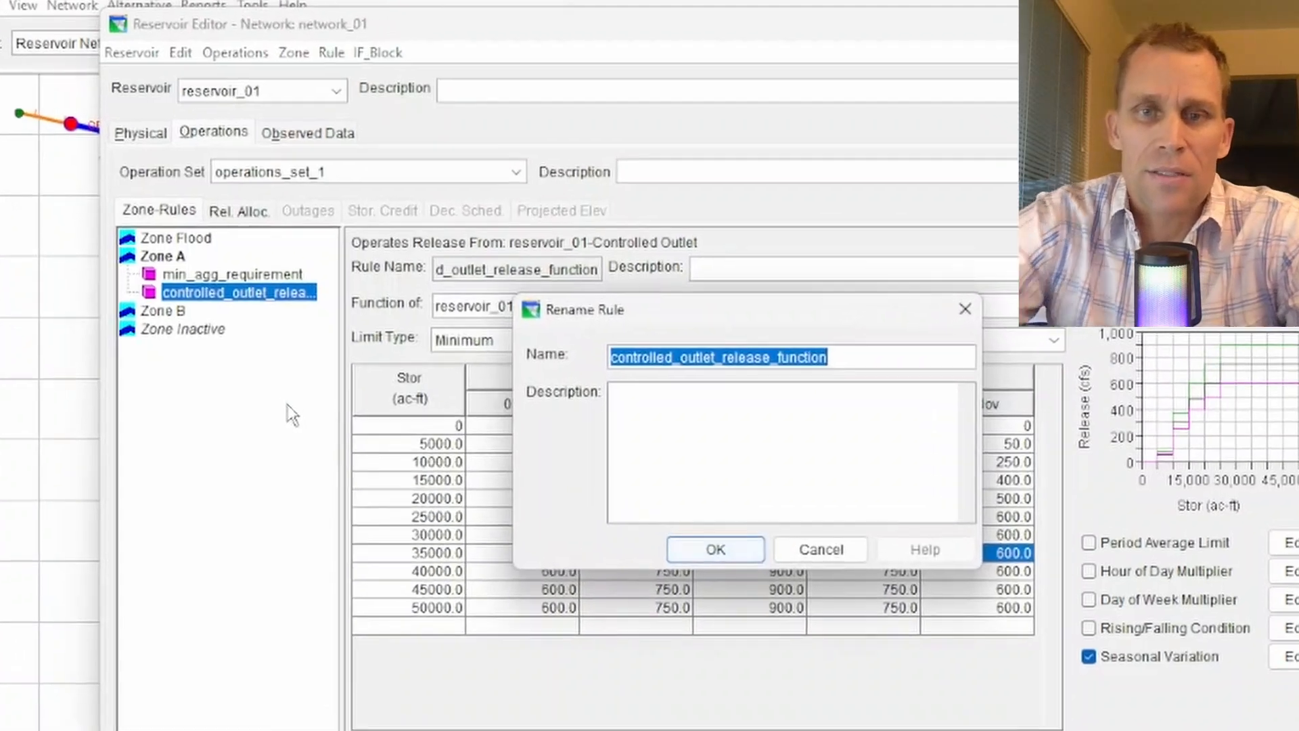
type("min_seasonal_variation")
left_click(706, 567)
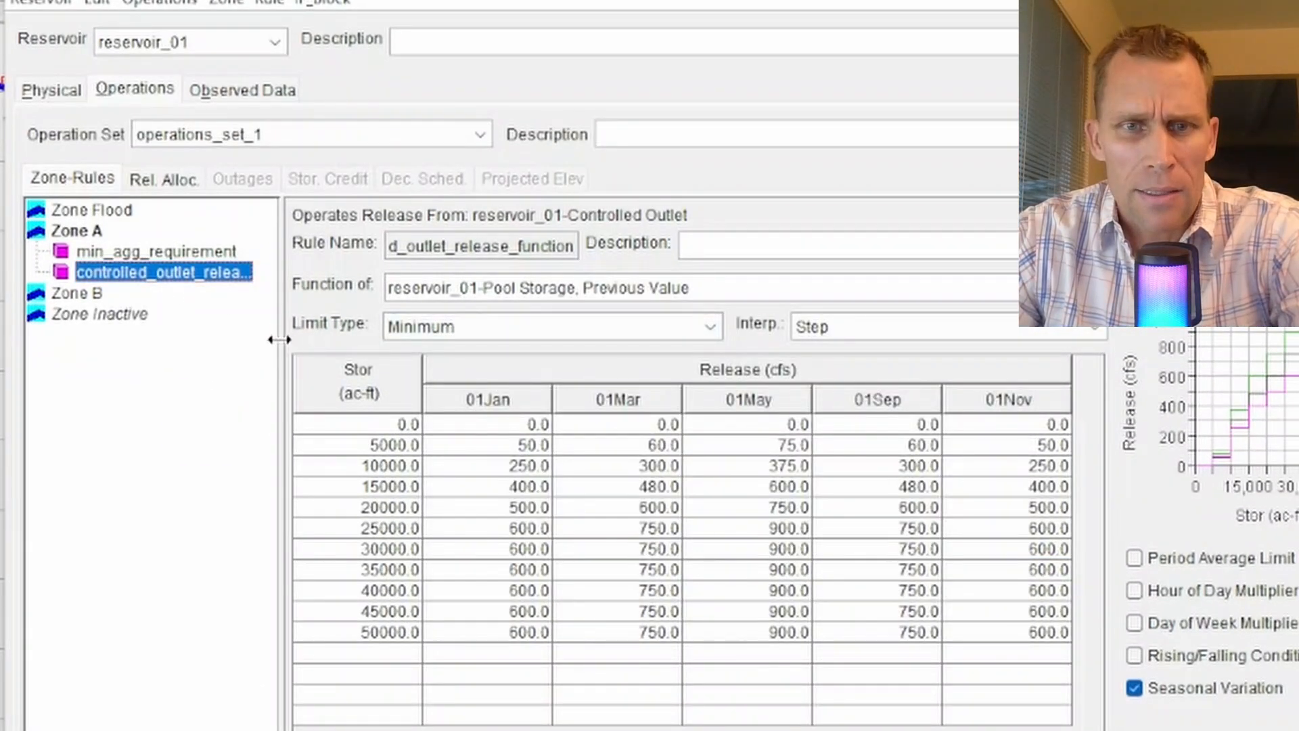
Rename the Zone A controlled outlet rule as min_seasonall_variation.
left_click_drag(278, 339, 336, 339)
right_click(211, 274)
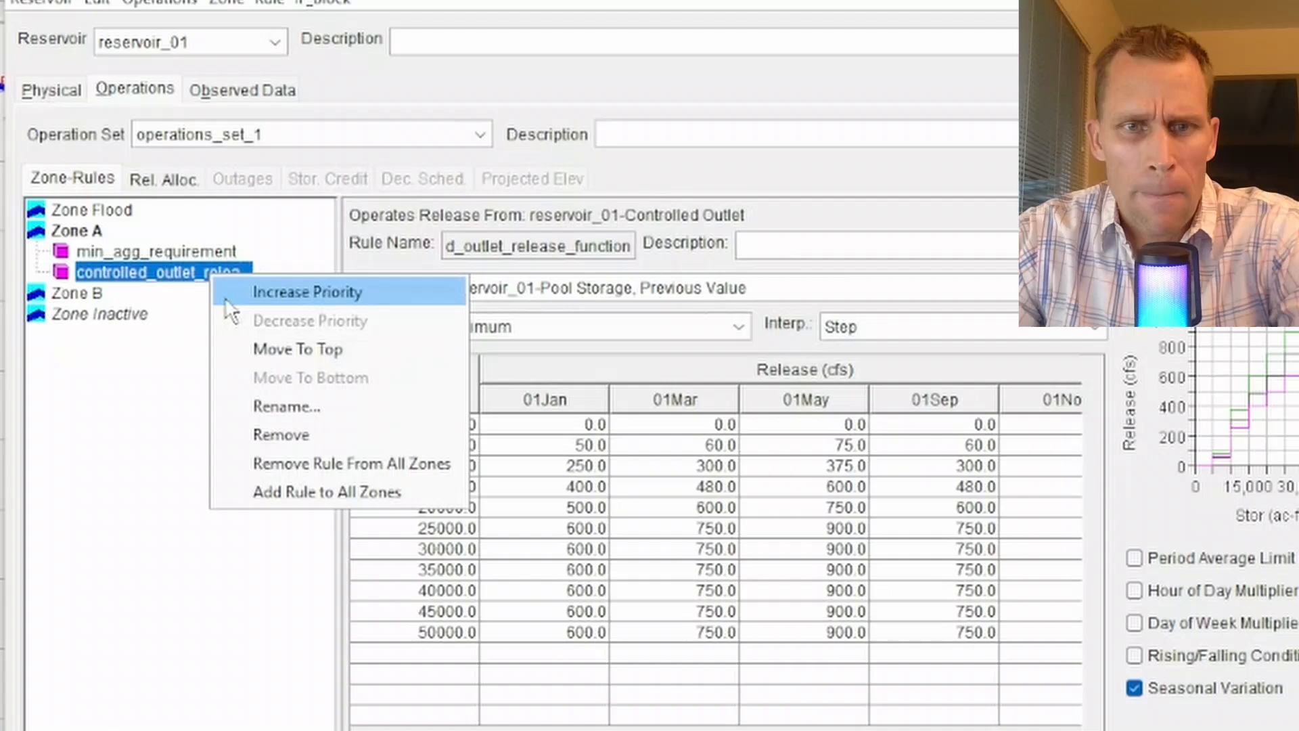
left_click(279, 405)
type("min_seasonall_variat")
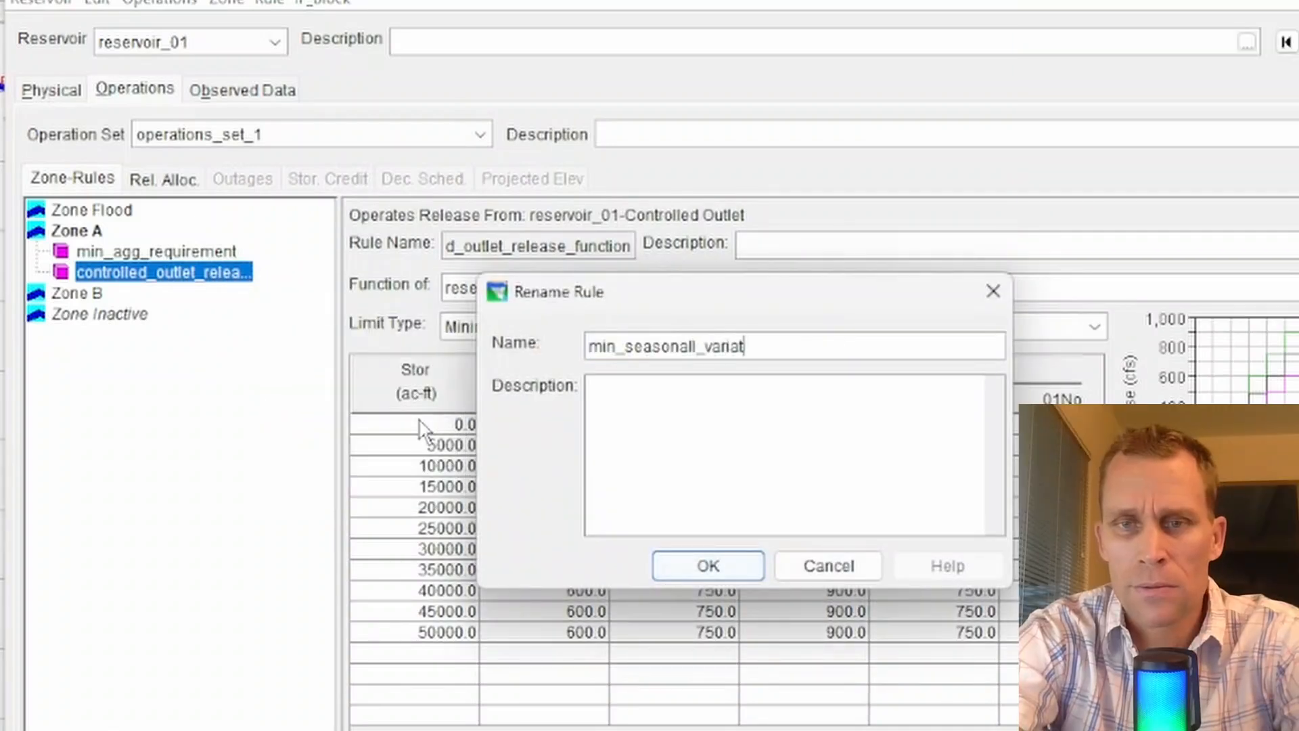
type("ion")
key("Return")
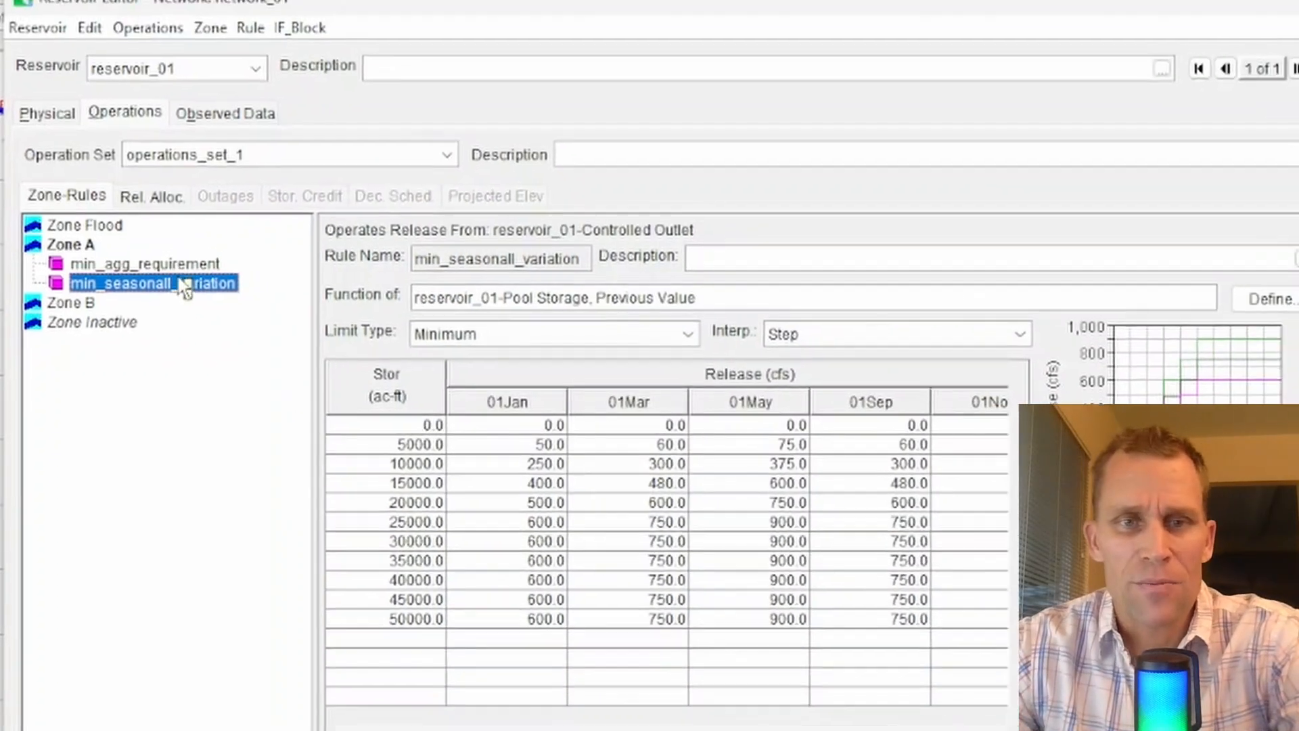
Open the rule's independent variable definition, review the variable types, and keep reservoir_01-Pool Storage as the model variable.
left_click_drag(326, 384, 269, 398)
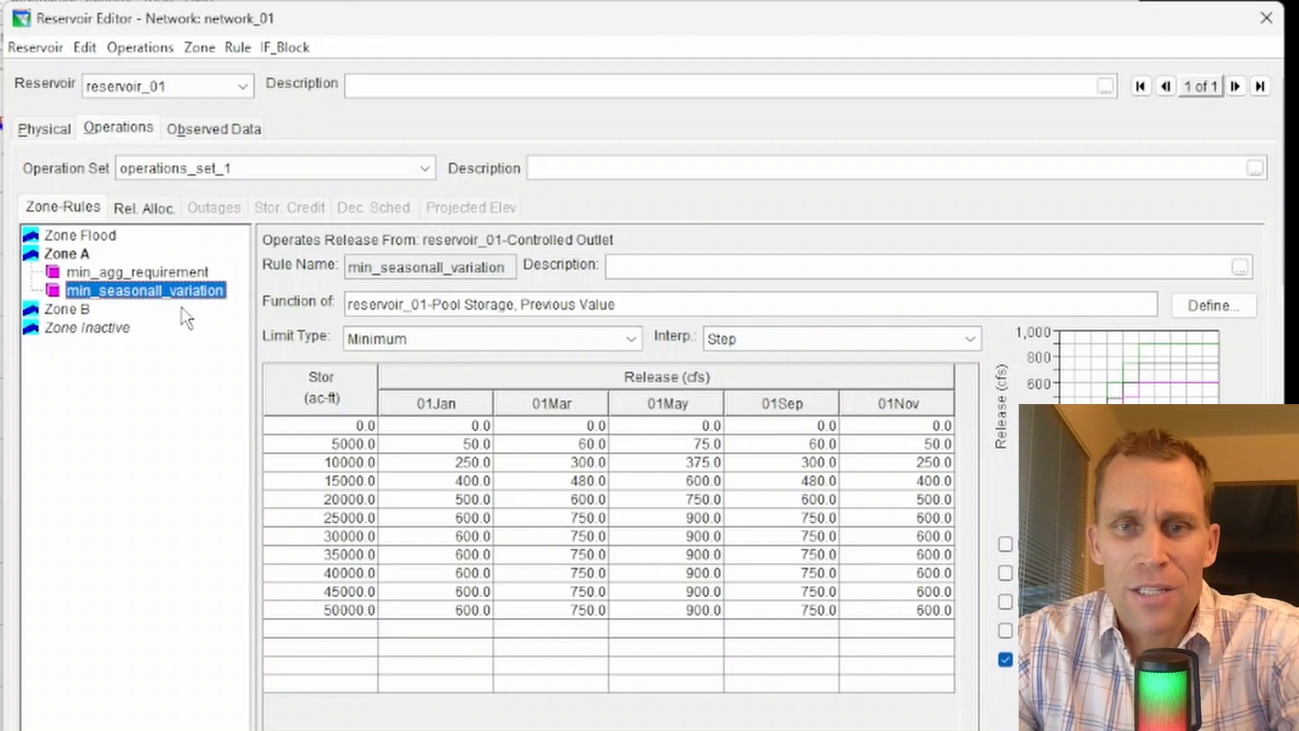
left_click(1184, 310)
left_click(486, 205)
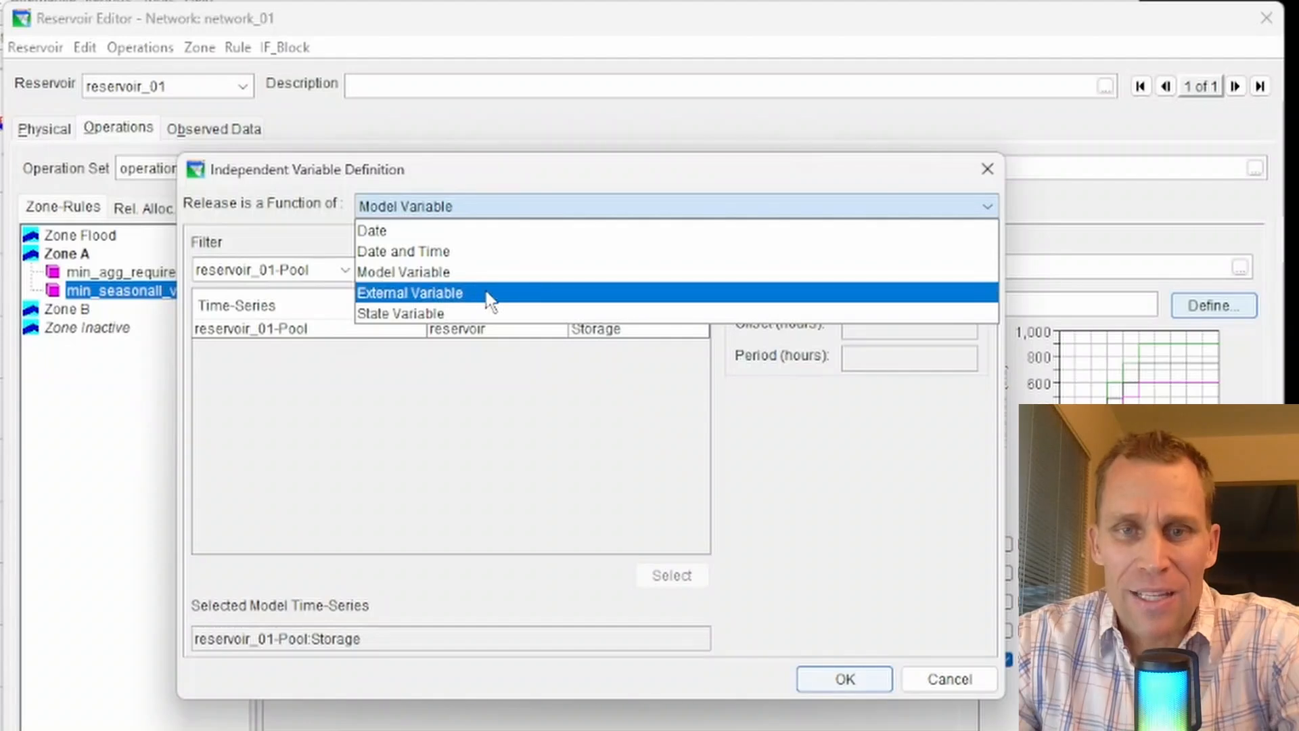
left_click(802, 433)
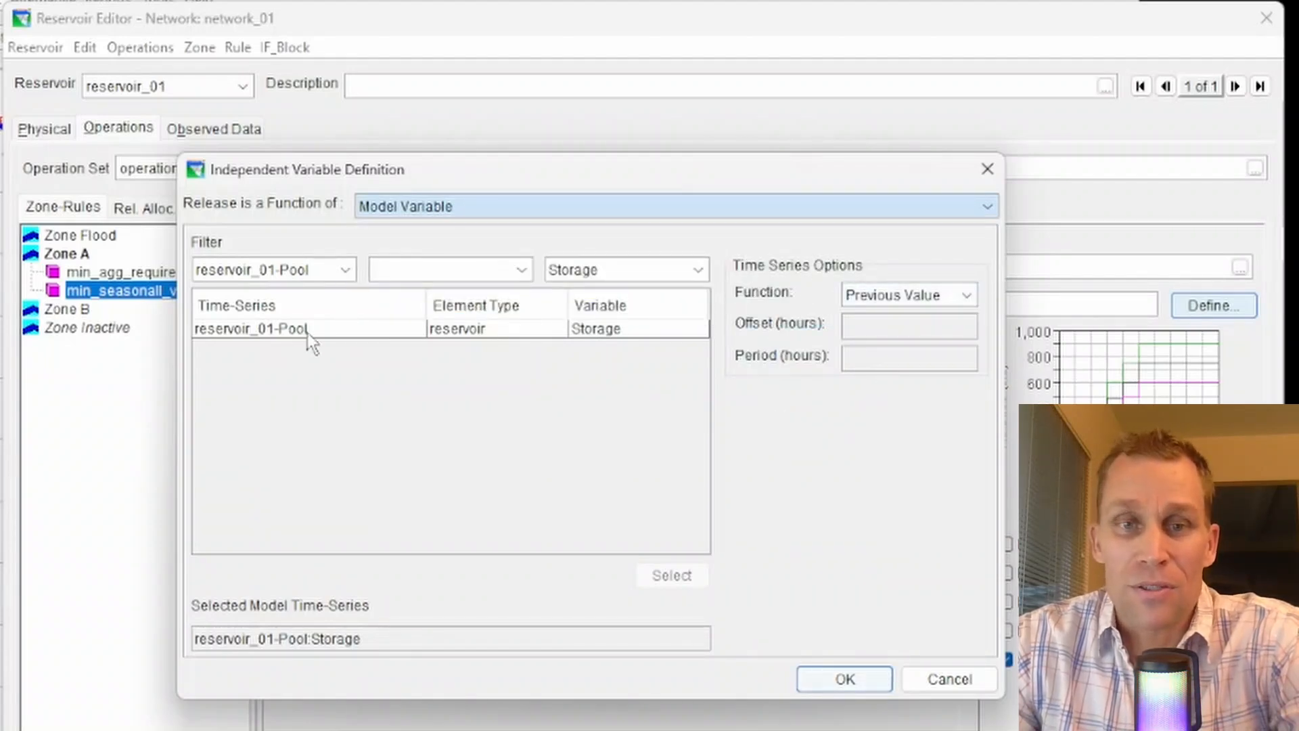
left_click(843, 678)
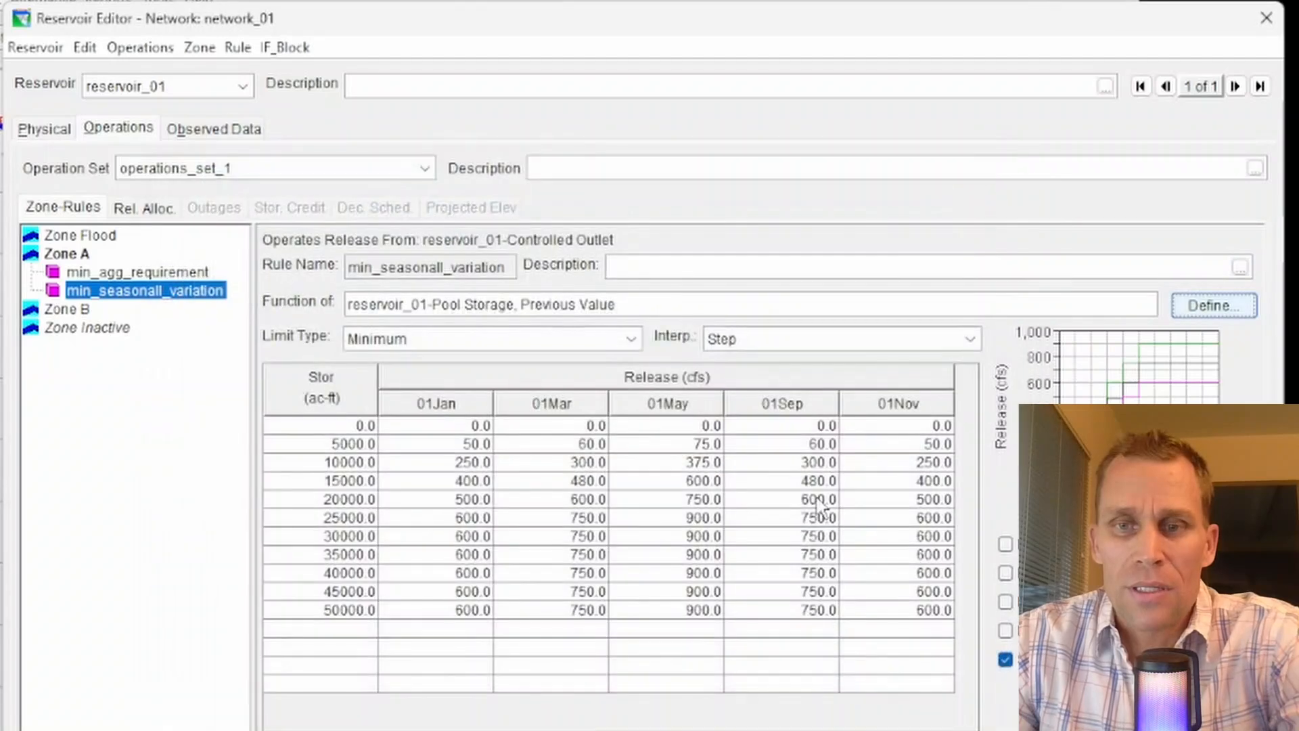